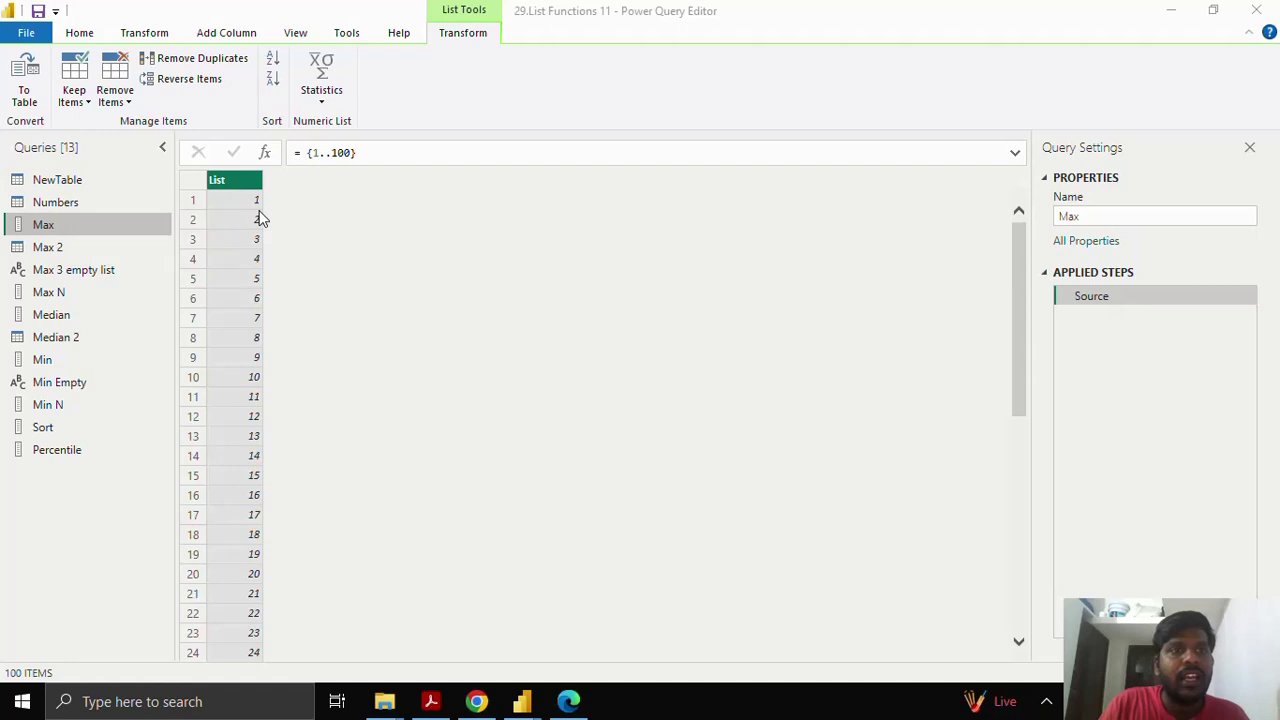
# - Add a custom step after Source in the Max query and clear its default Source reference
pyautogui.moveTo(309, 153); pyautogui.dragTo(368, 163)
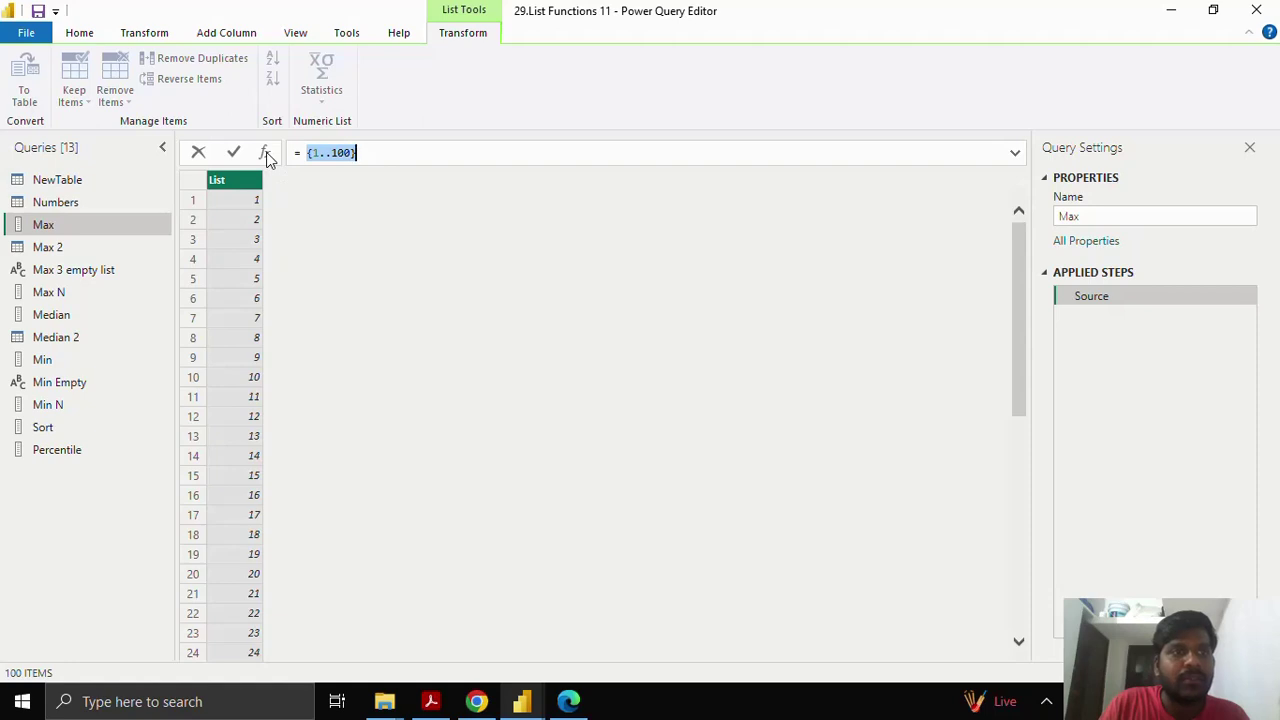
pyautogui.press('Escape')
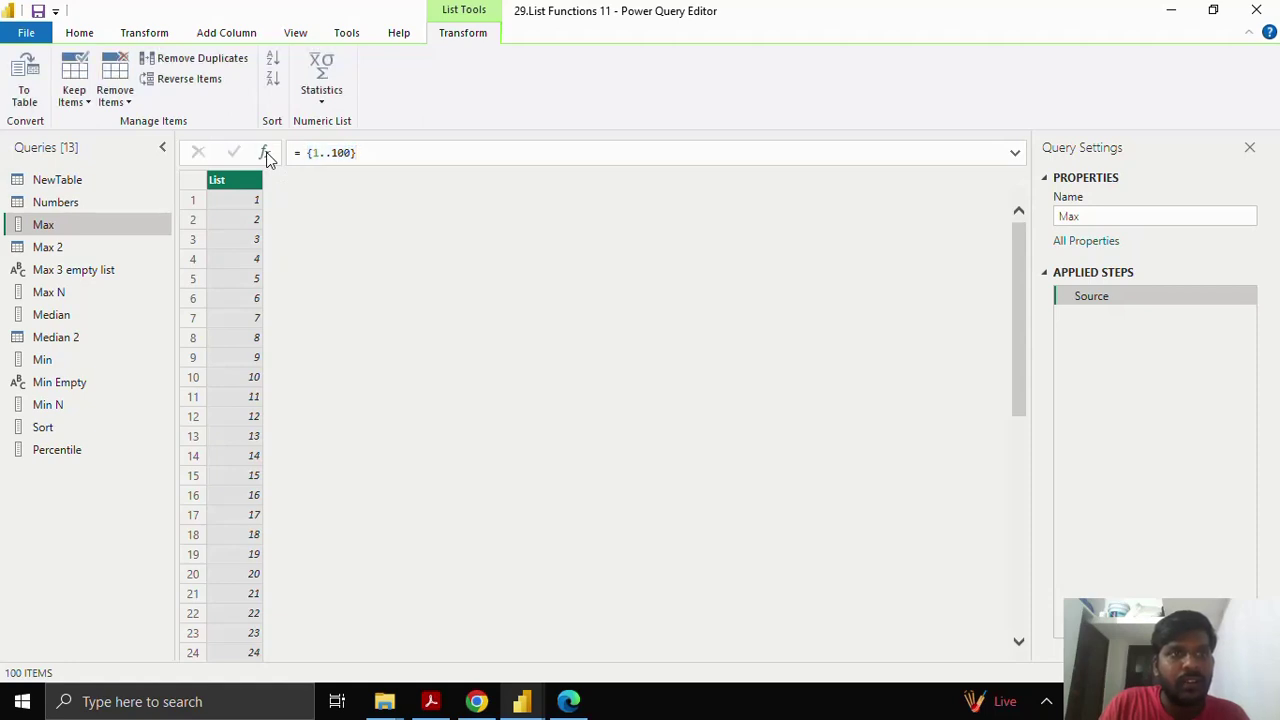
pyautogui.click(265, 154)
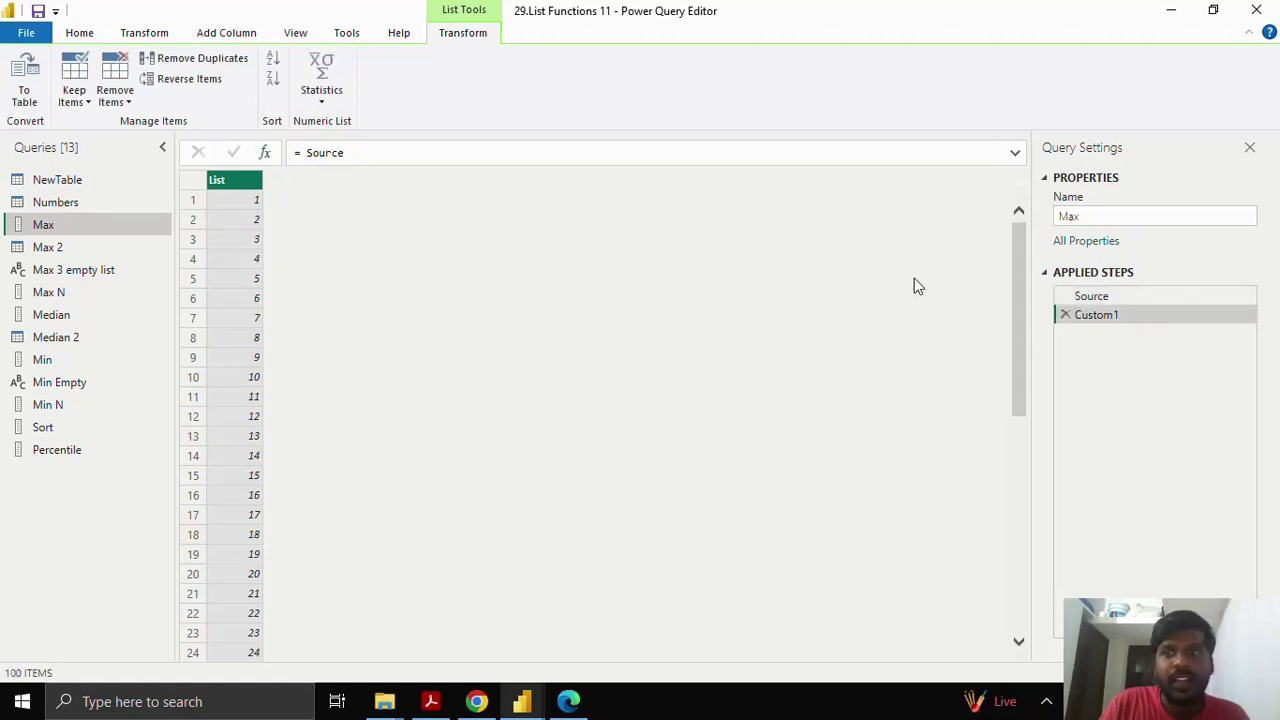
pyautogui.click(372, 155)
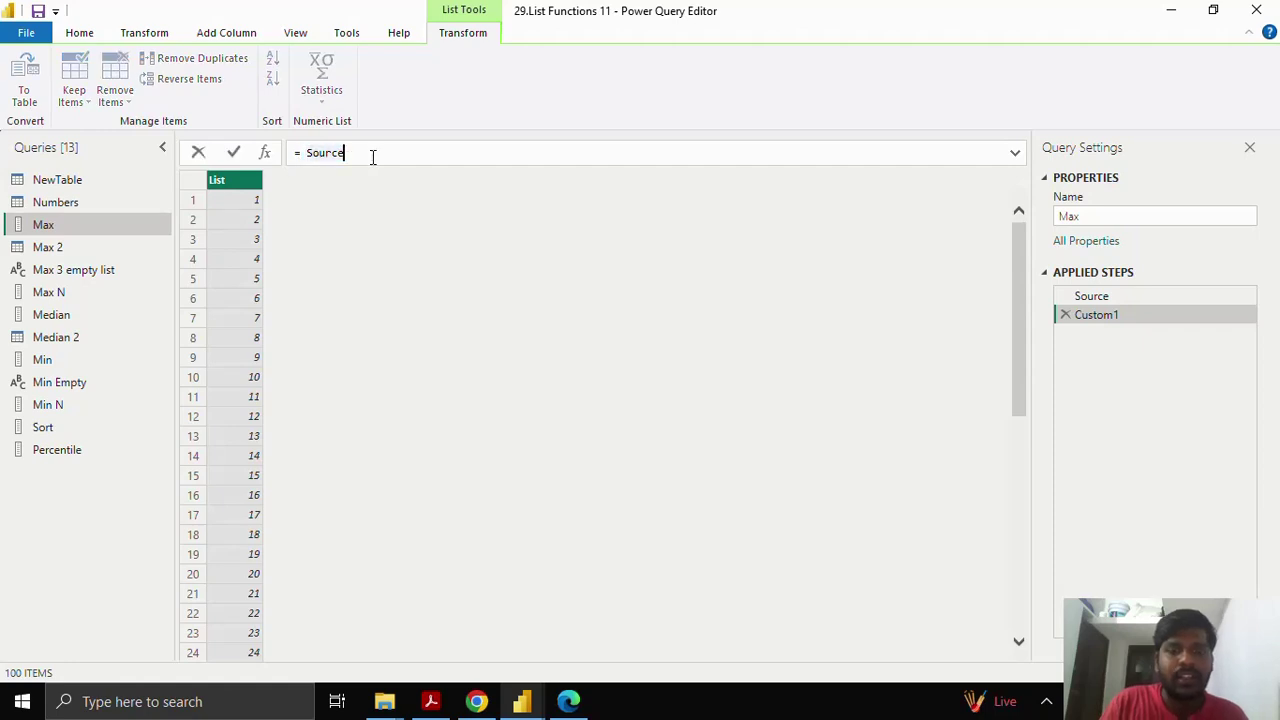
pyautogui.press('BackSpace')
pyautogui.press('BackSpace')
pyautogui.press('BackSpace')
pyautogui.press('BackSpace')
pyautogui.press('BackSpace')
pyautogui.press('BackSpace')
pyautogui.write('L')
pyautogui.press('BackSpace')
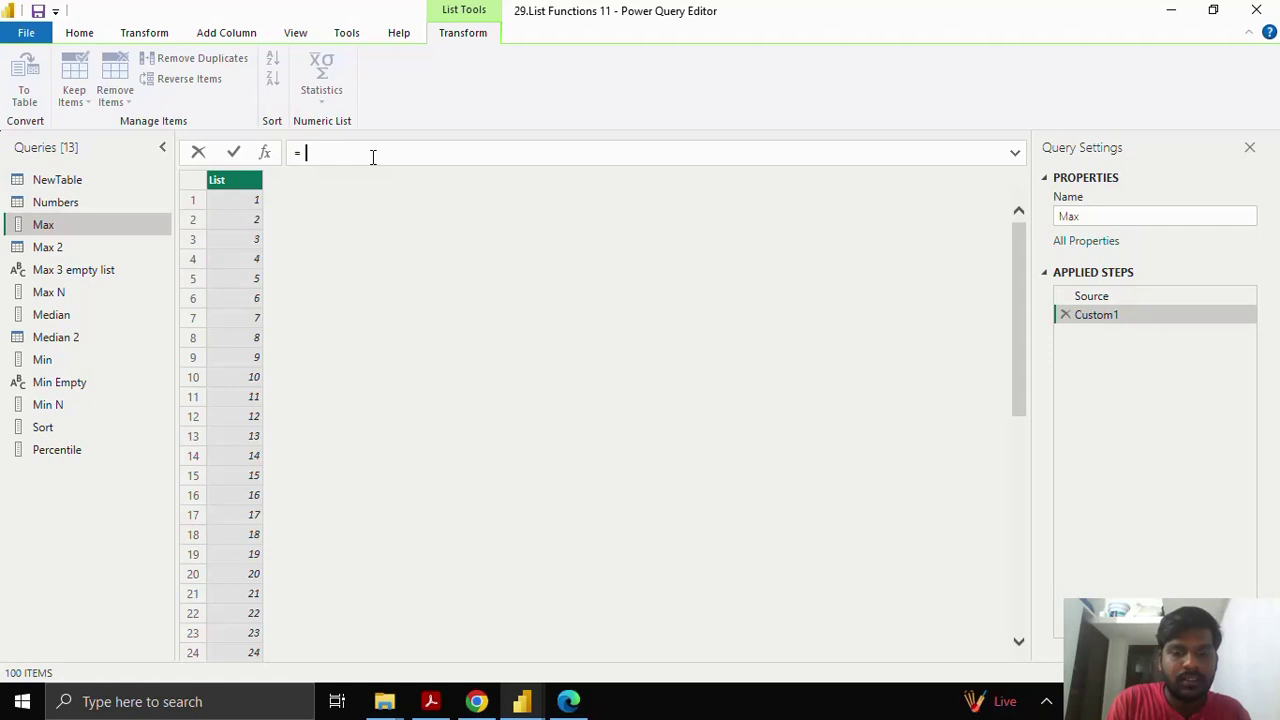
# - Set the new step's formula to = List.Max(Source) and commit it
pyautogui.write('.Max')
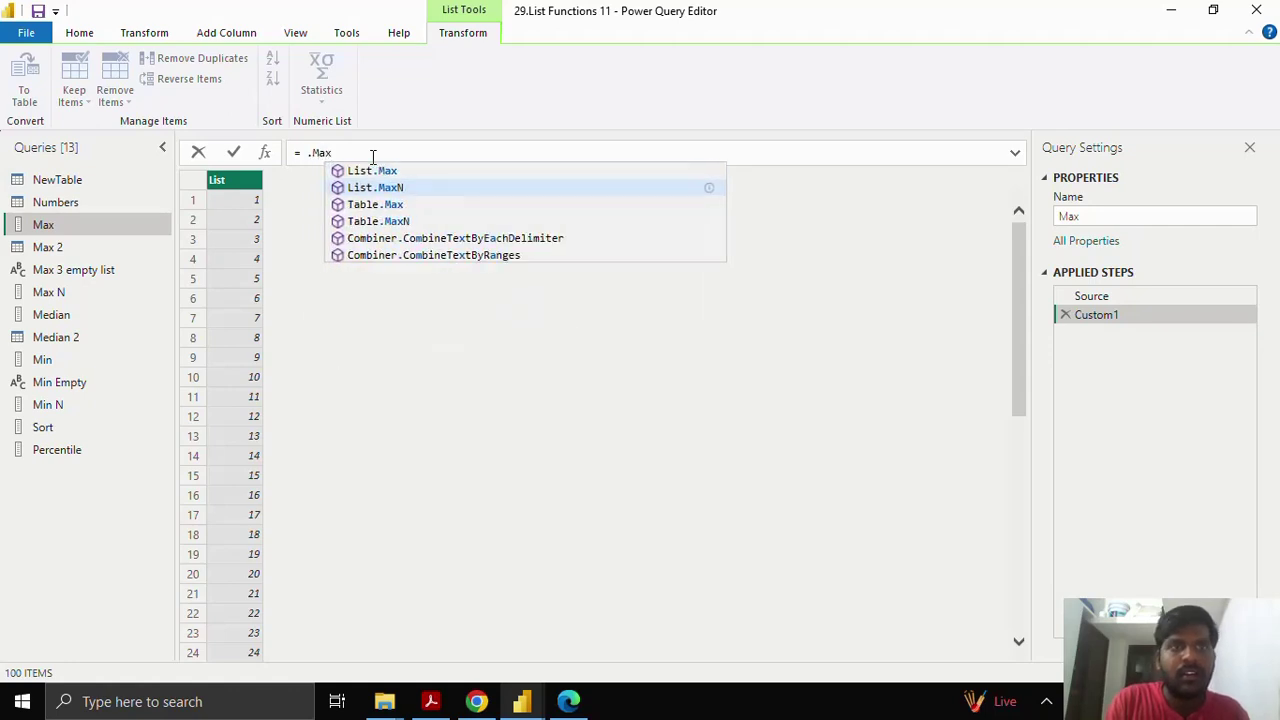
pyautogui.click(372, 166)
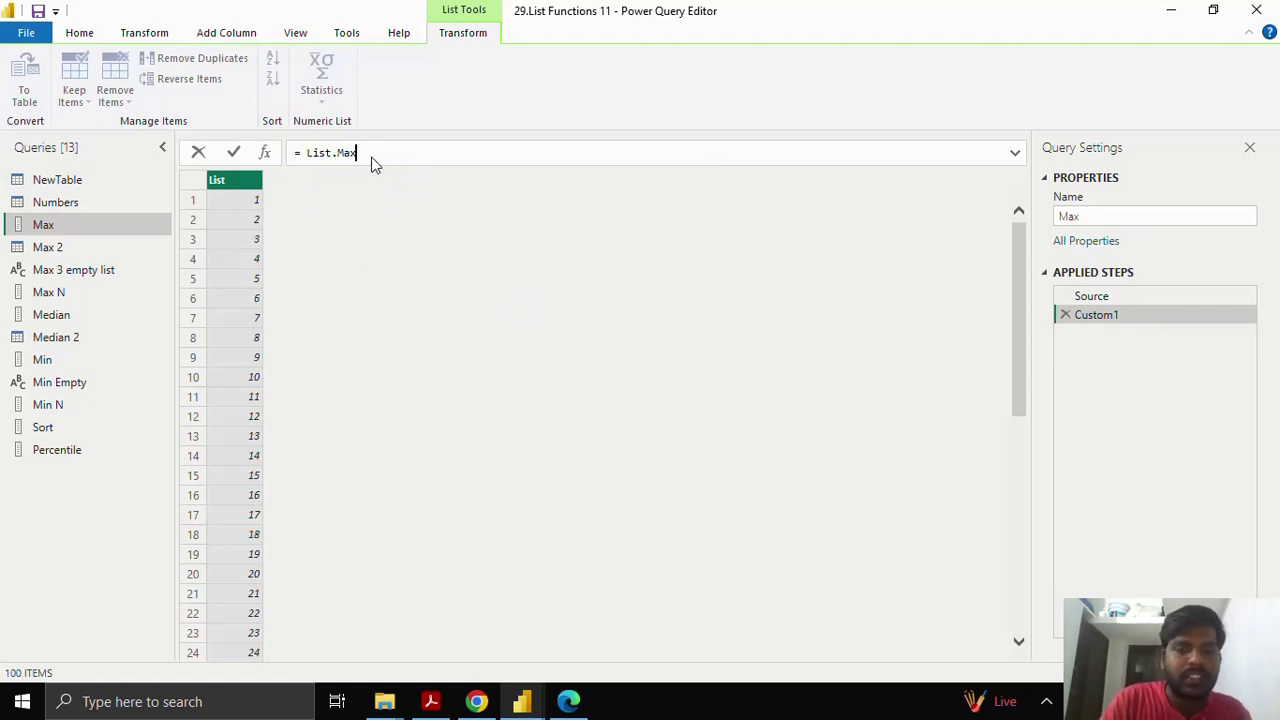
pyautogui.write('(')
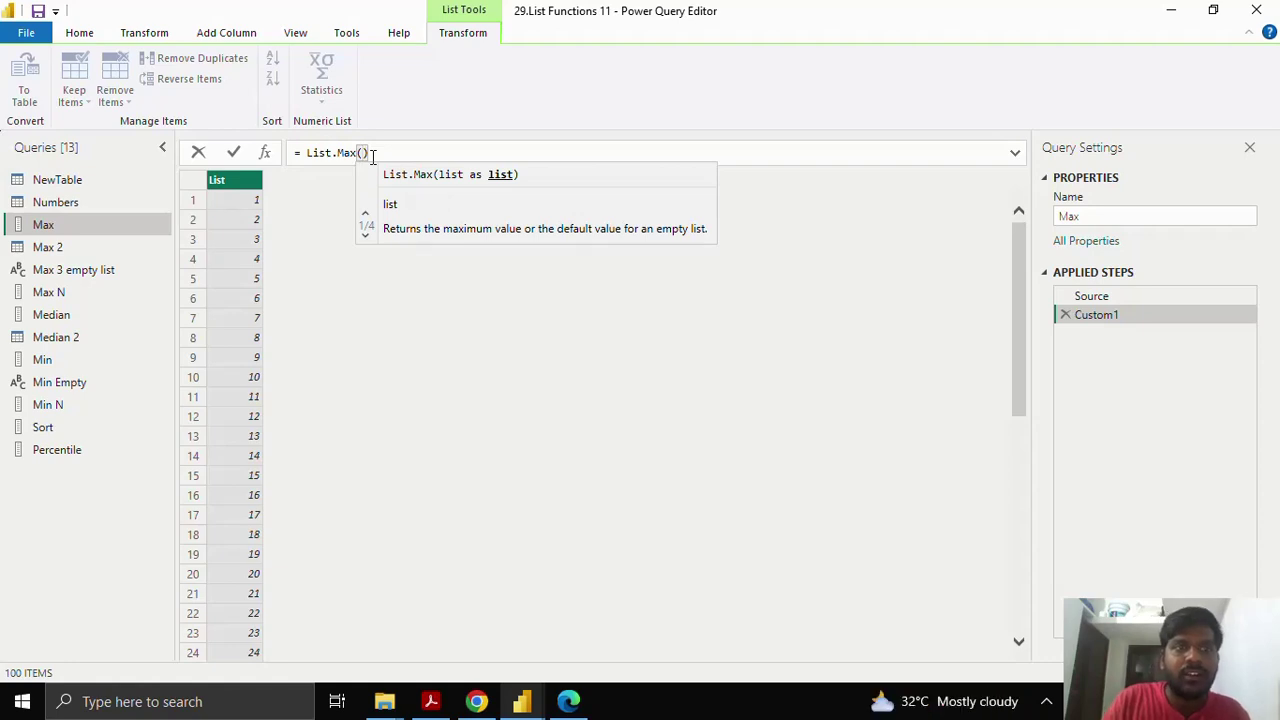
pyautogui.write('Sour')
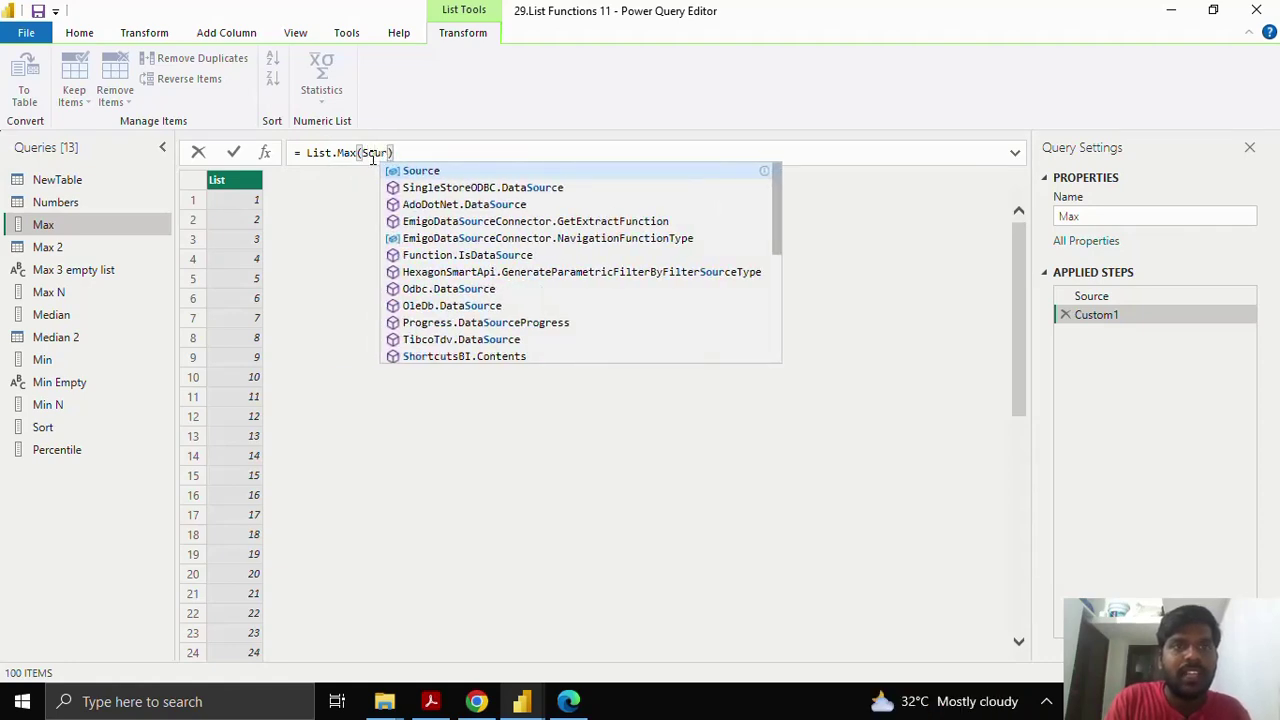
pyautogui.press('Tab')
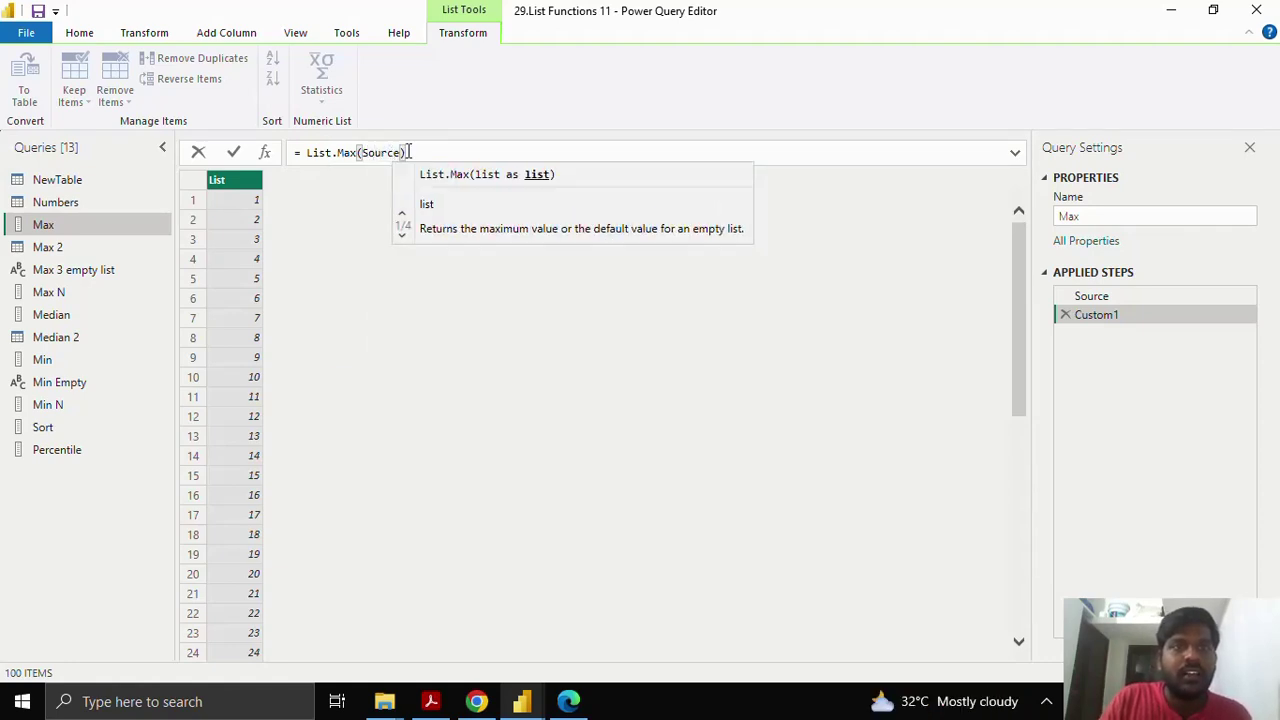
pyautogui.click(232, 152)
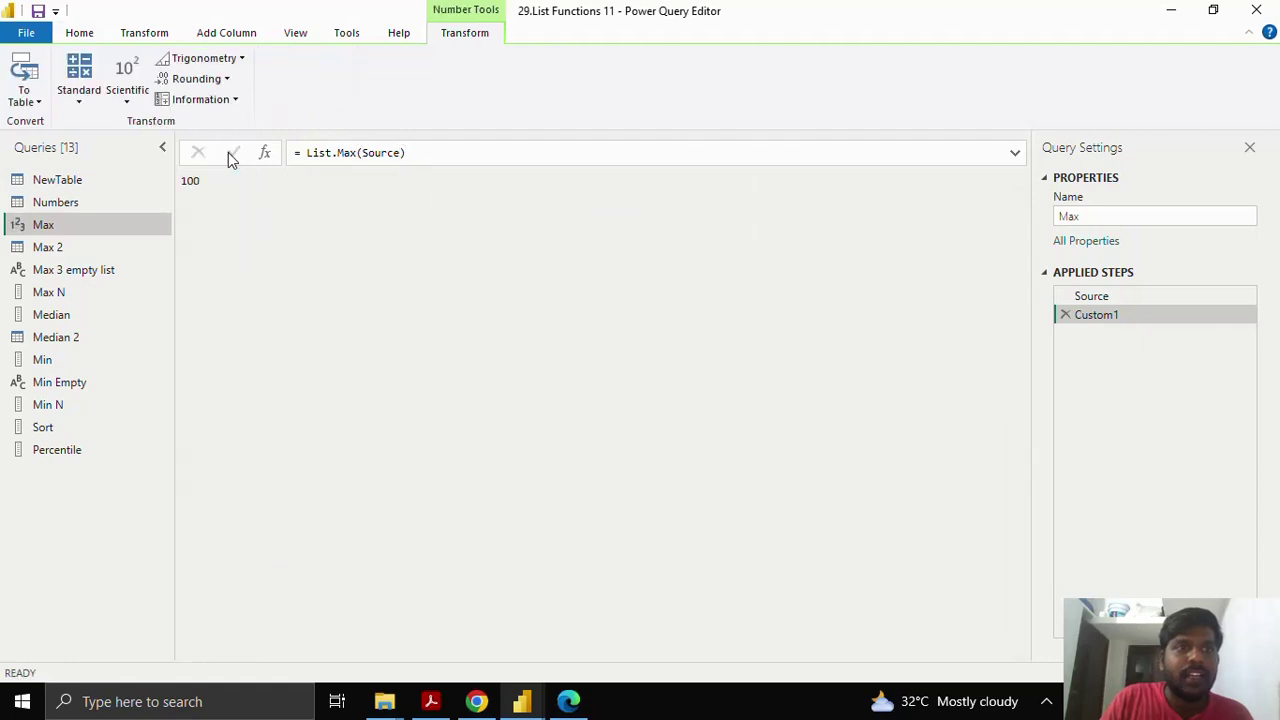
pyautogui.click(195, 184)
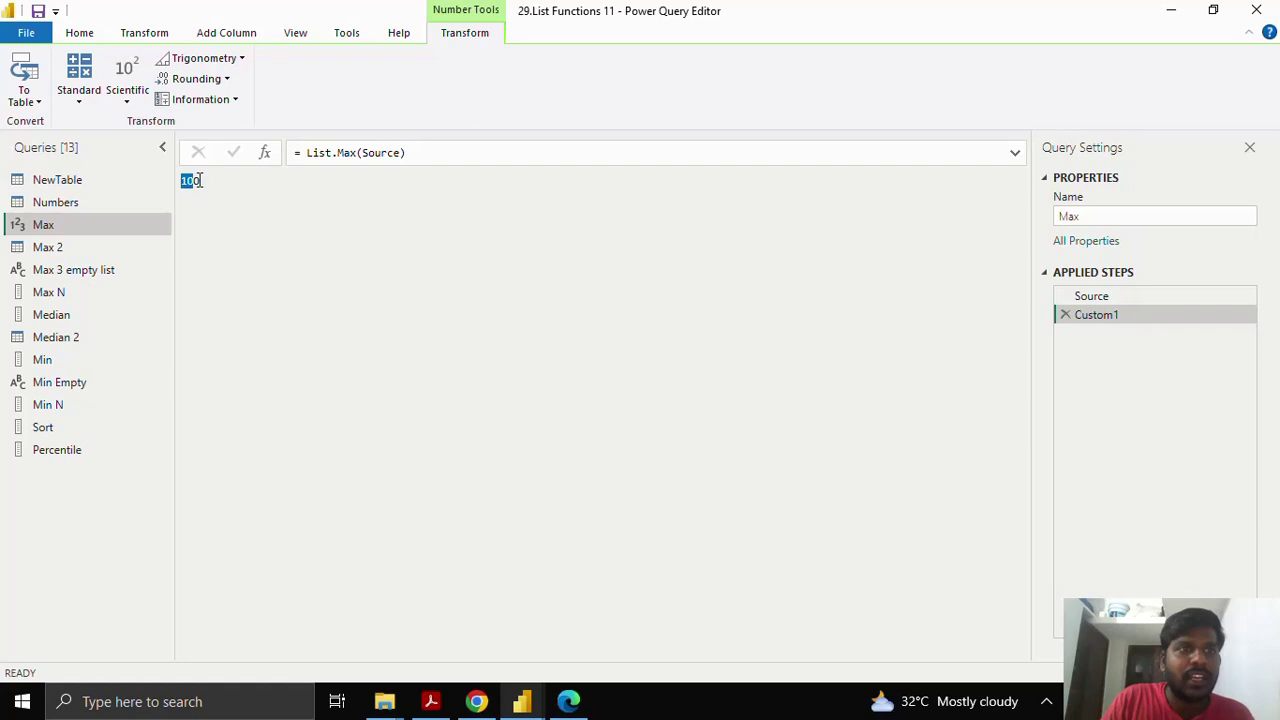
pyautogui.click(306, 152)
pyautogui.hotkey('ctrl', 'a')
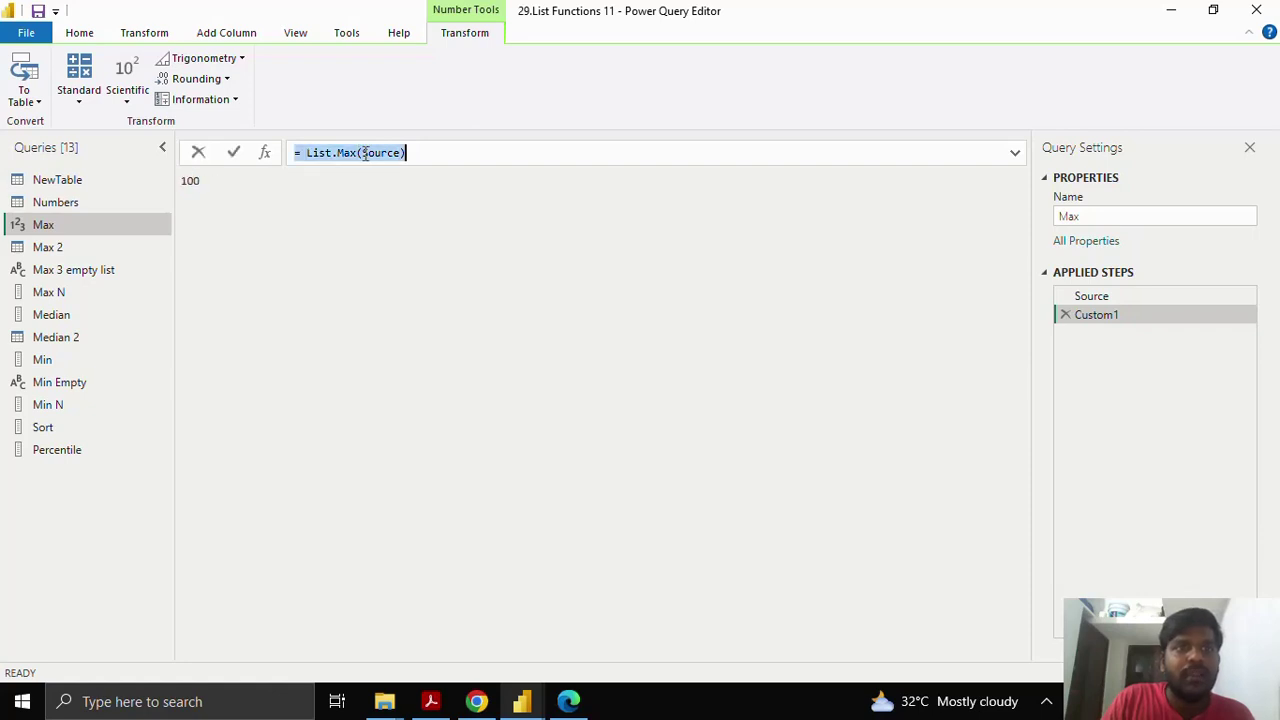
pyautogui.click(412, 153)
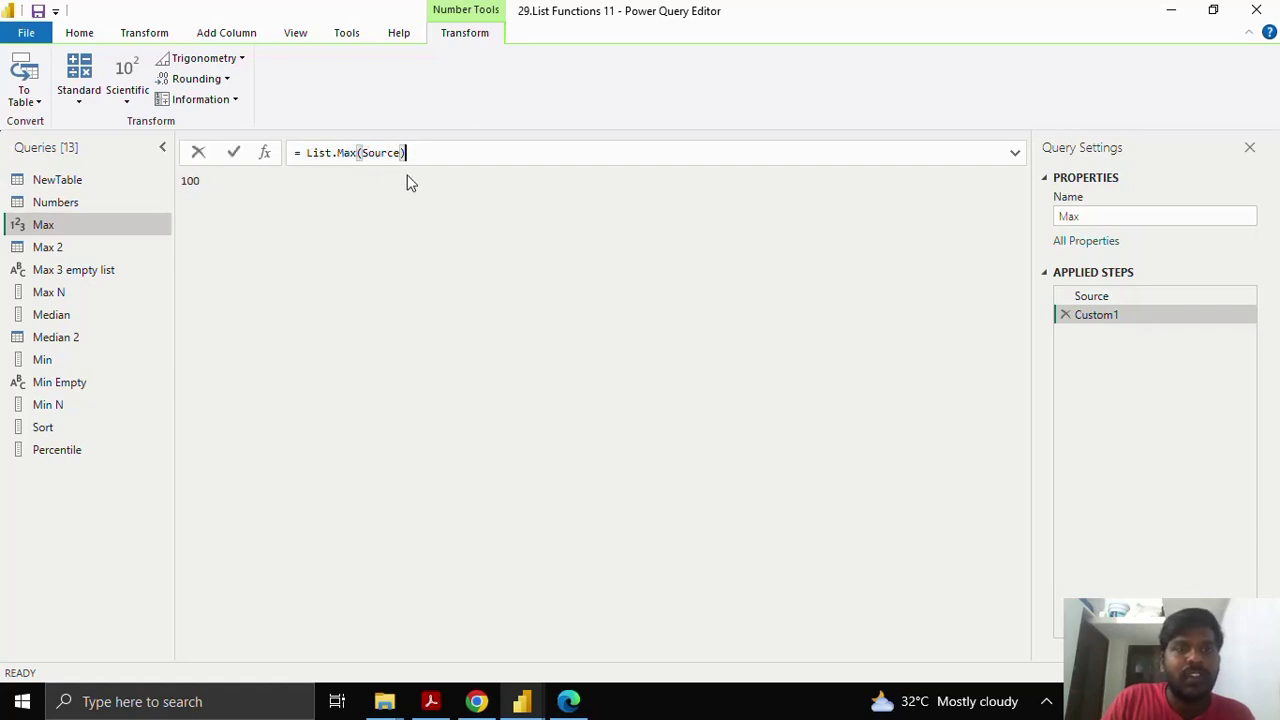
# - Add a custom step to the Max 2 query and insert List.Max( before its #"Changed Type" reference
pyautogui.click(104, 250)
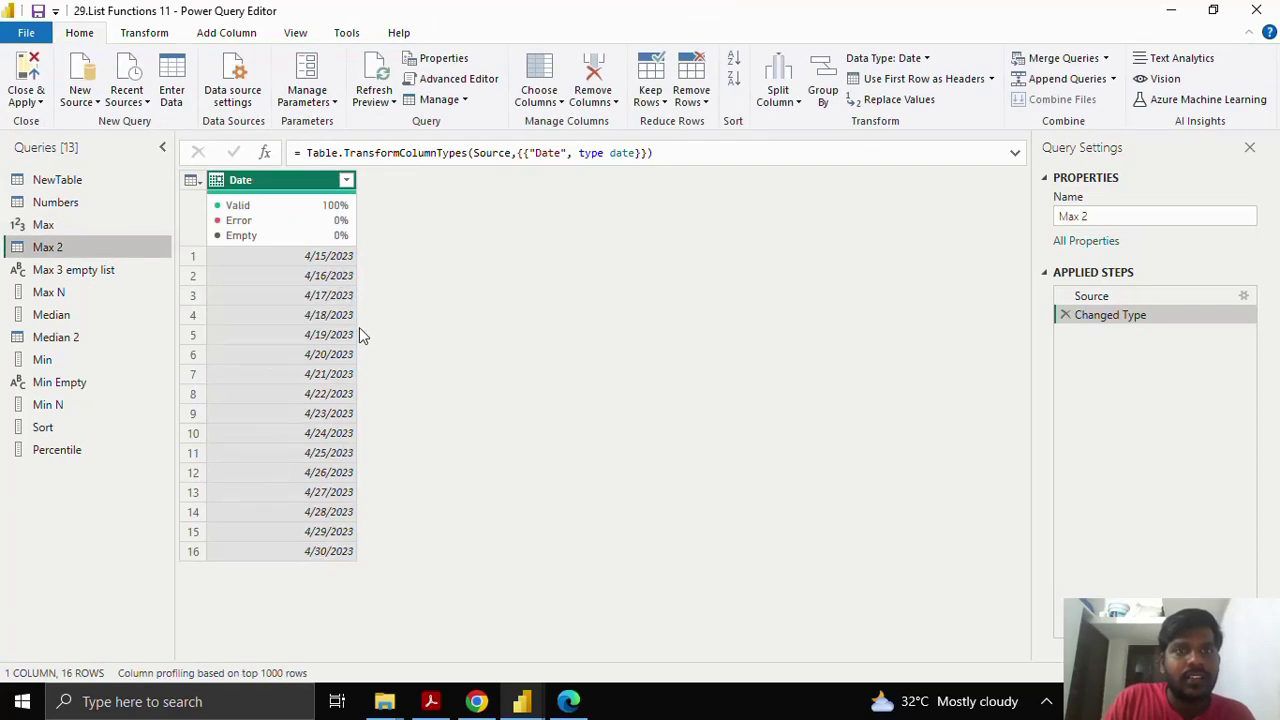
pyautogui.click(266, 155)
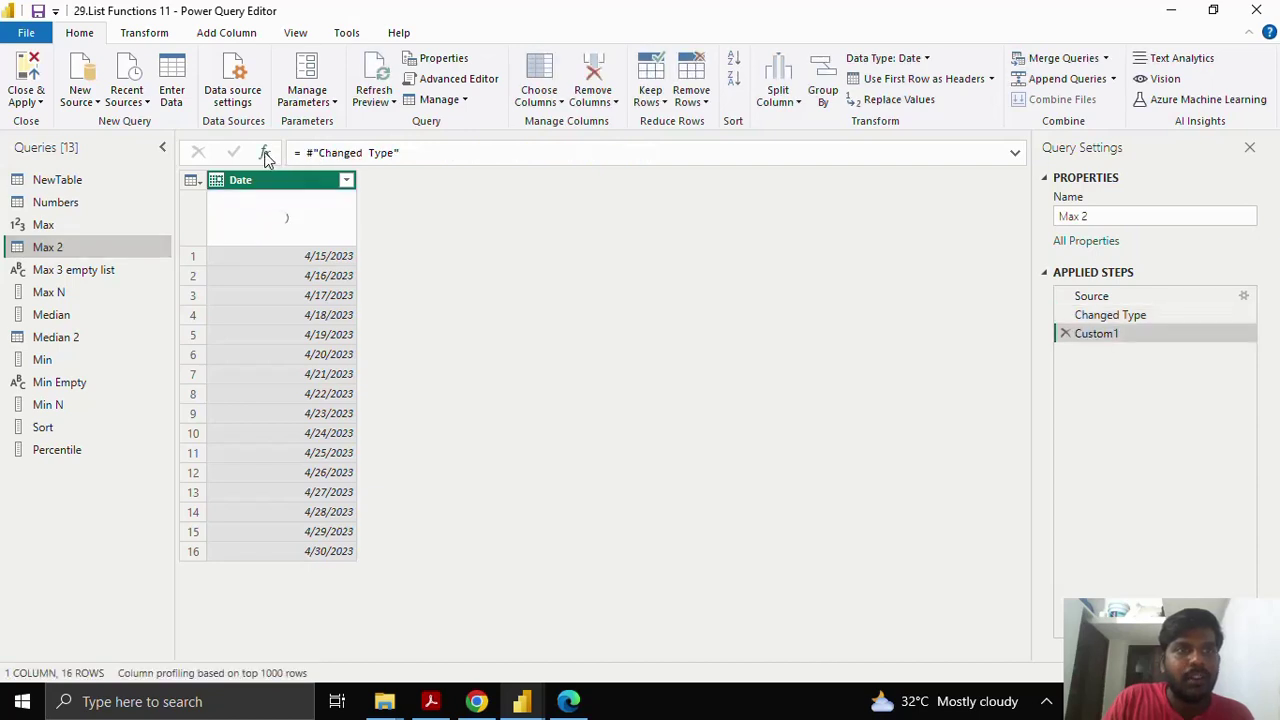
pyautogui.click(306, 152)
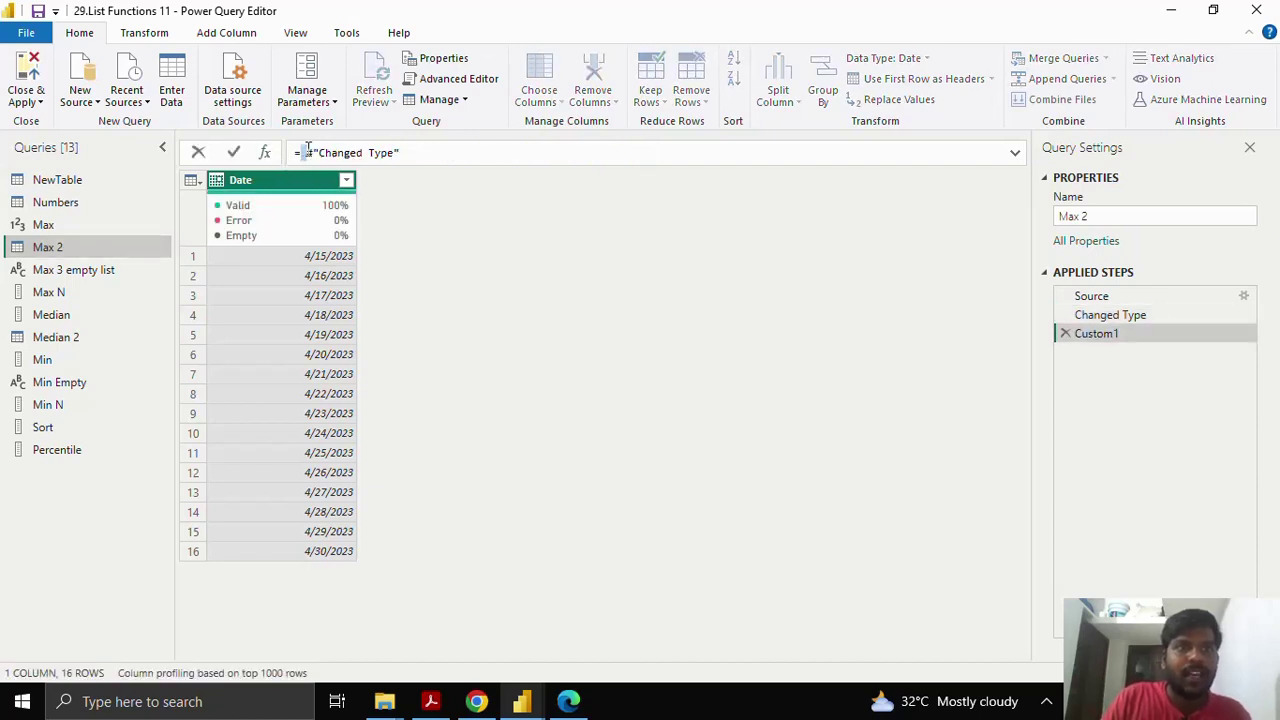
pyautogui.write('List.')
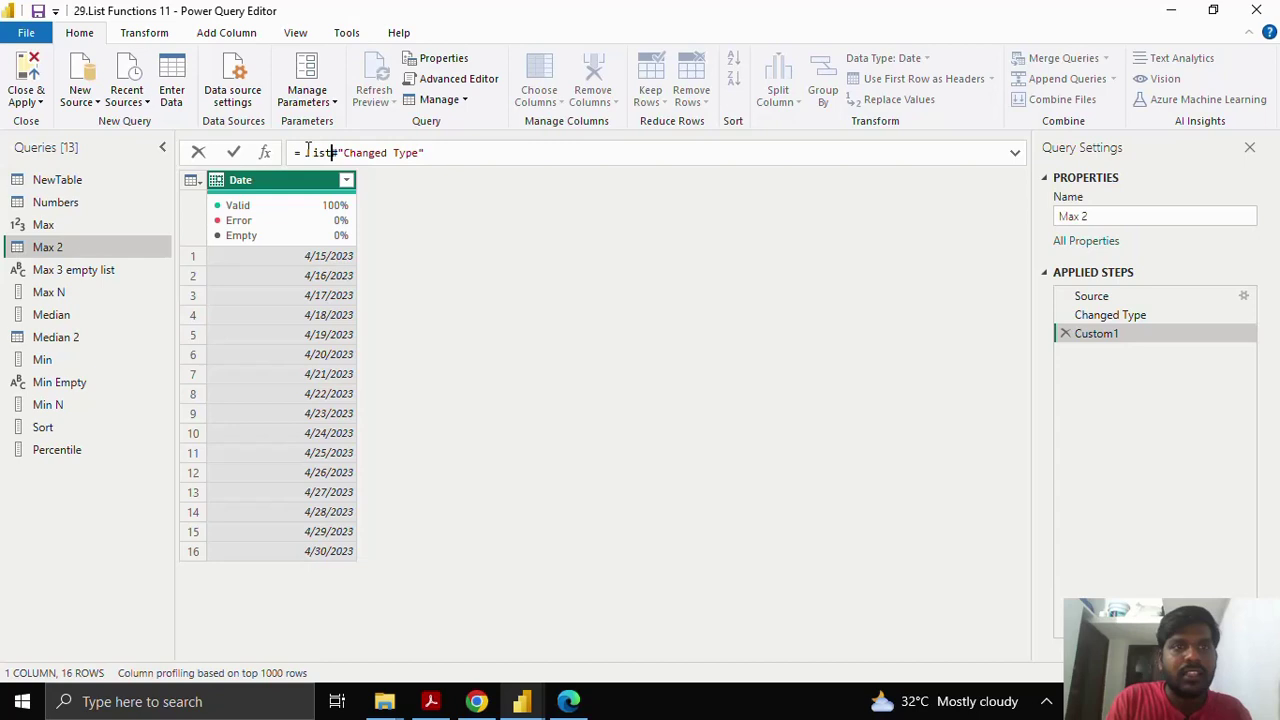
pyautogui.press('Tab')
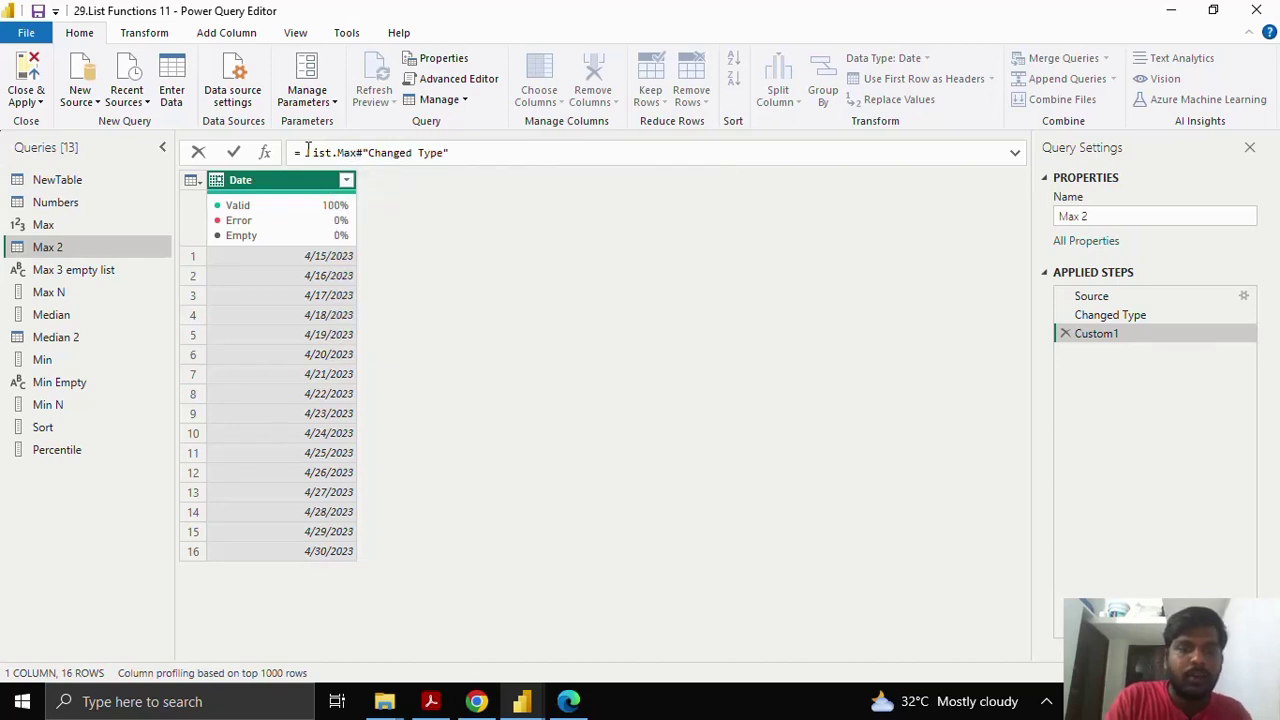
pyautogui.write('(')
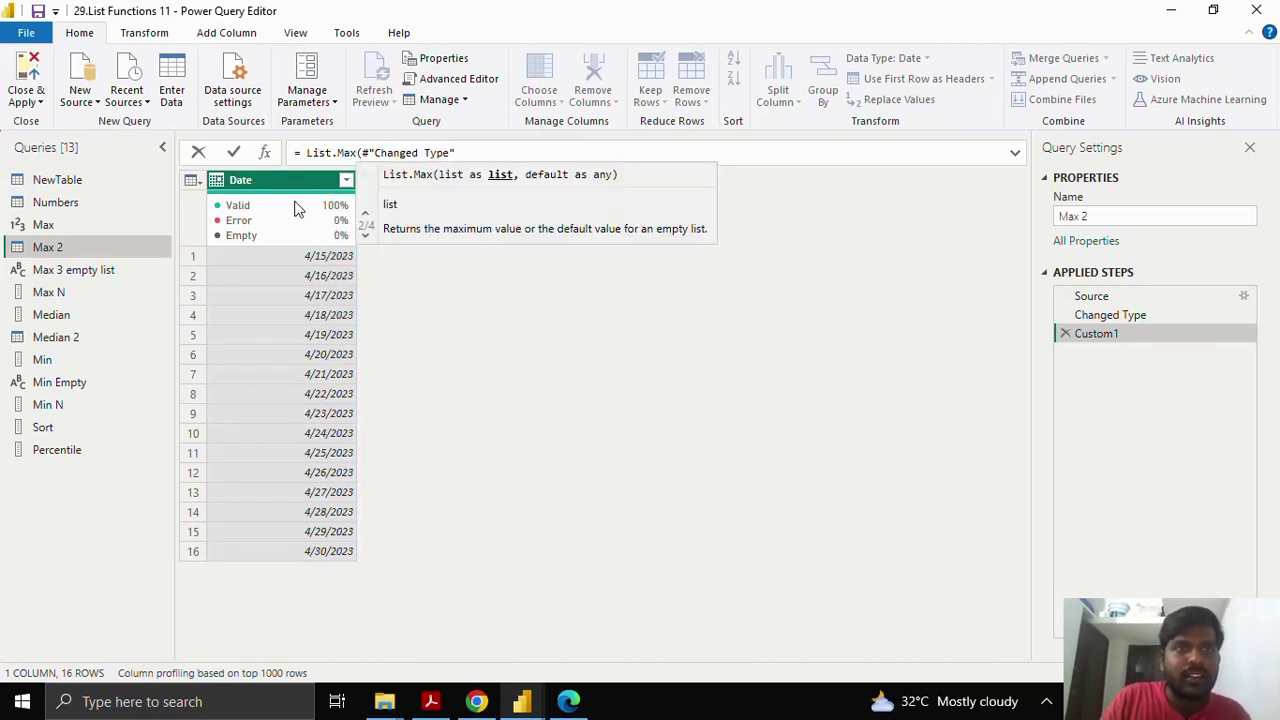
# - Complete the formula as = List.Max(#"Changed Type"[Date]) and commit it
pyautogui.click(457, 152)
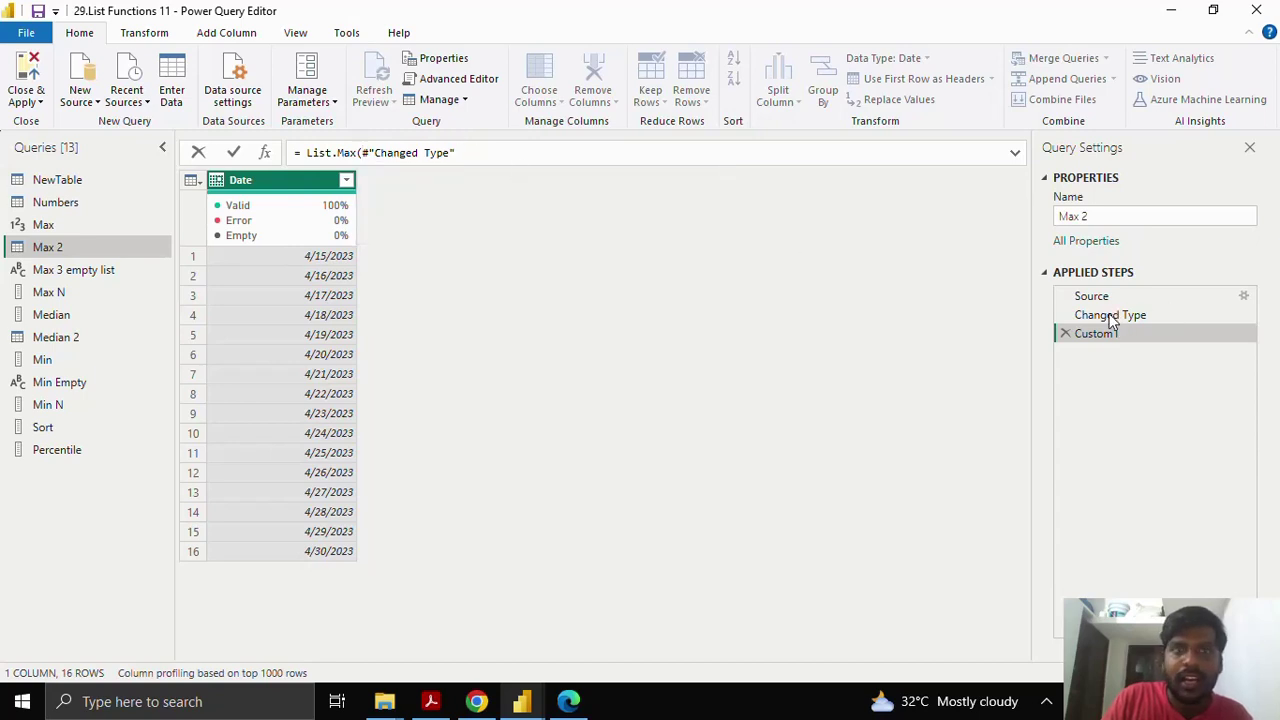
pyautogui.write('[')
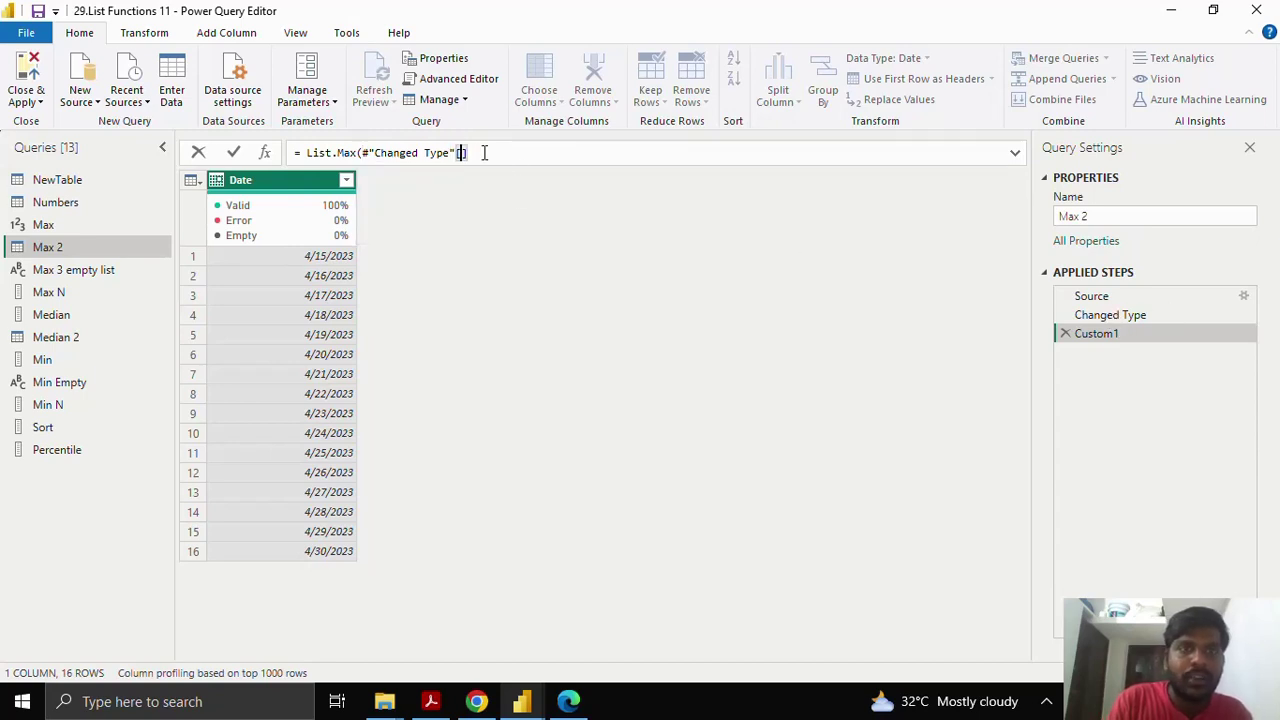
pyautogui.write('Date')
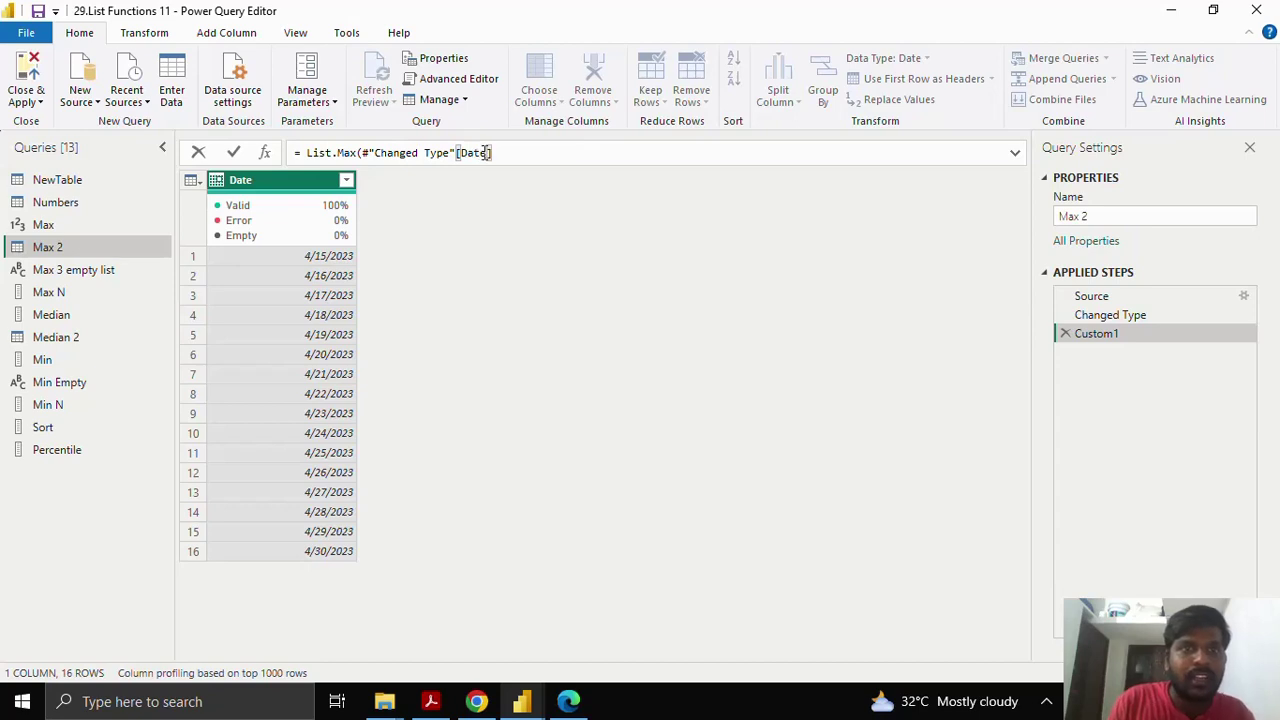
pyautogui.hotkey('ctrl', 'a')
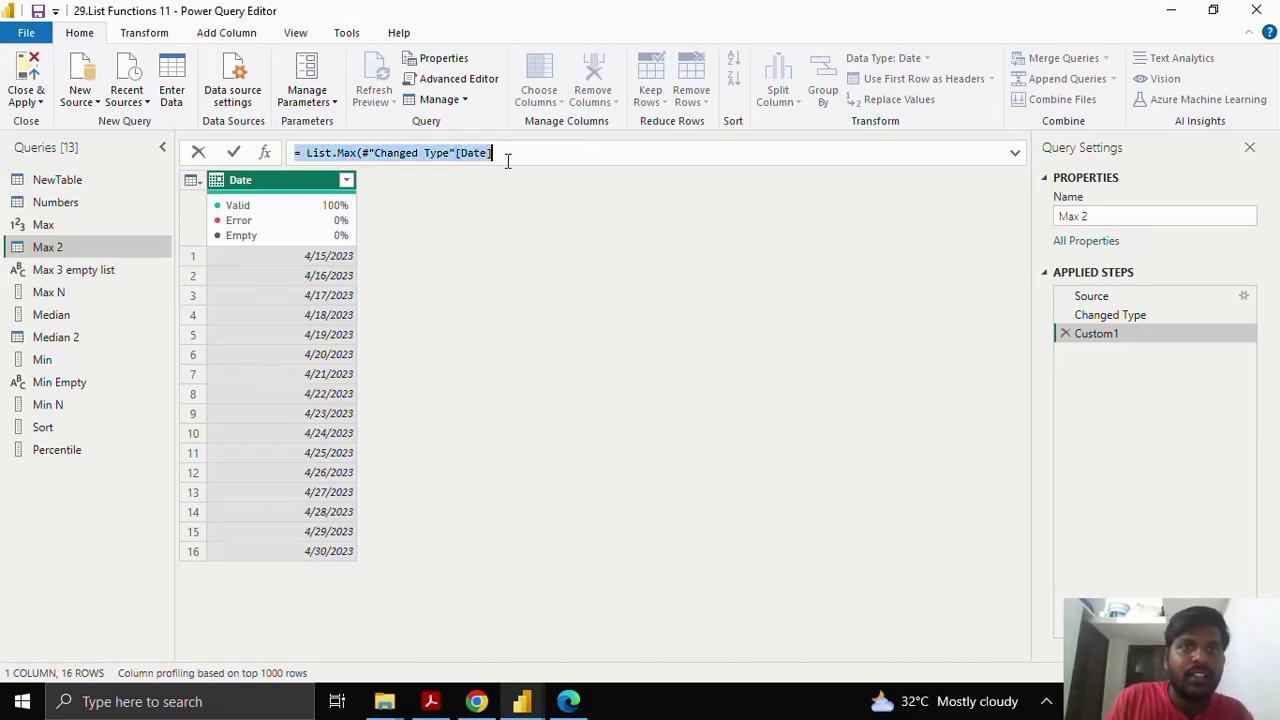
pyautogui.doubleClick(440, 153)
pyautogui.moveTo(395, 153); pyautogui.dragTo(502, 153)
pyautogui.click(502, 153)
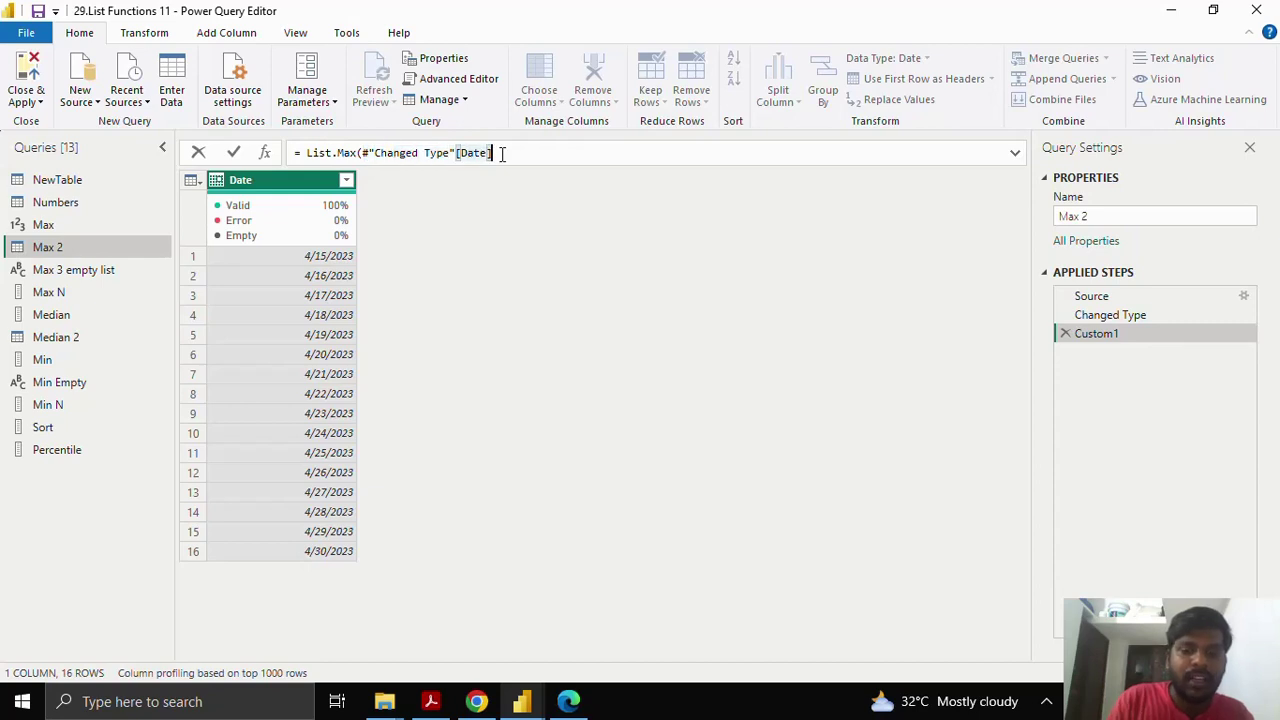
pyautogui.write(',')
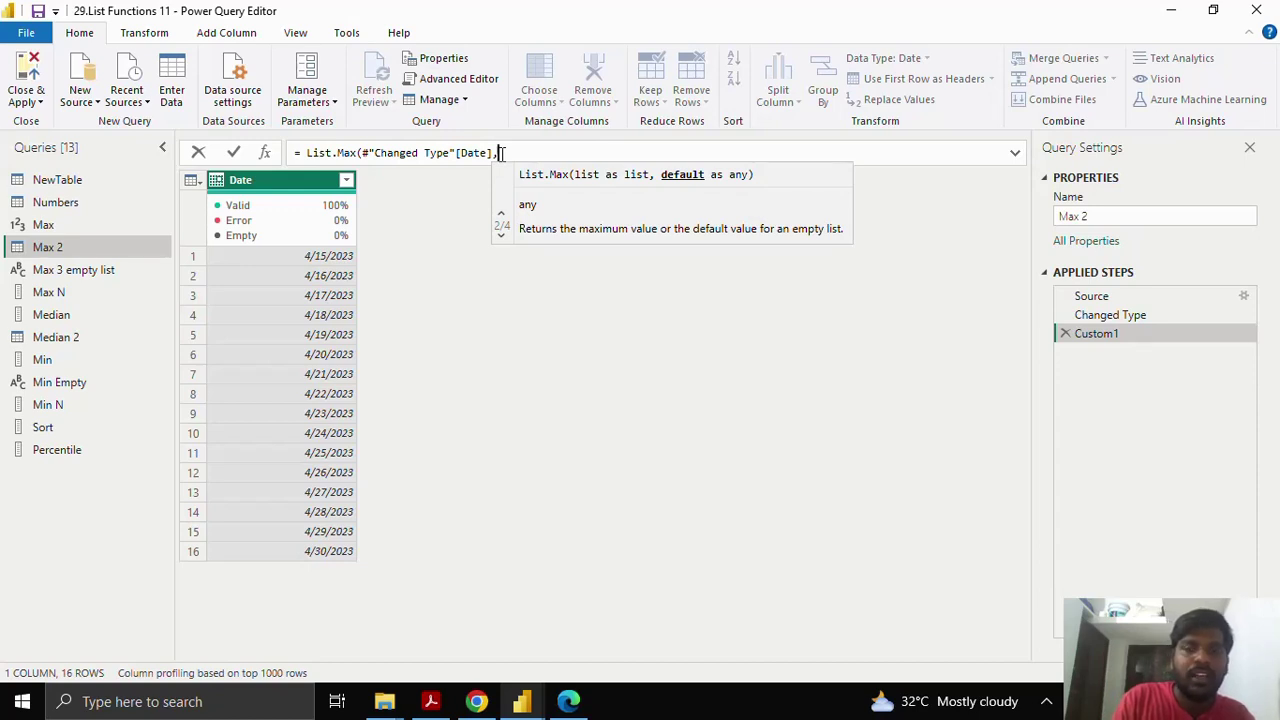
pyautogui.press('BackSpace')
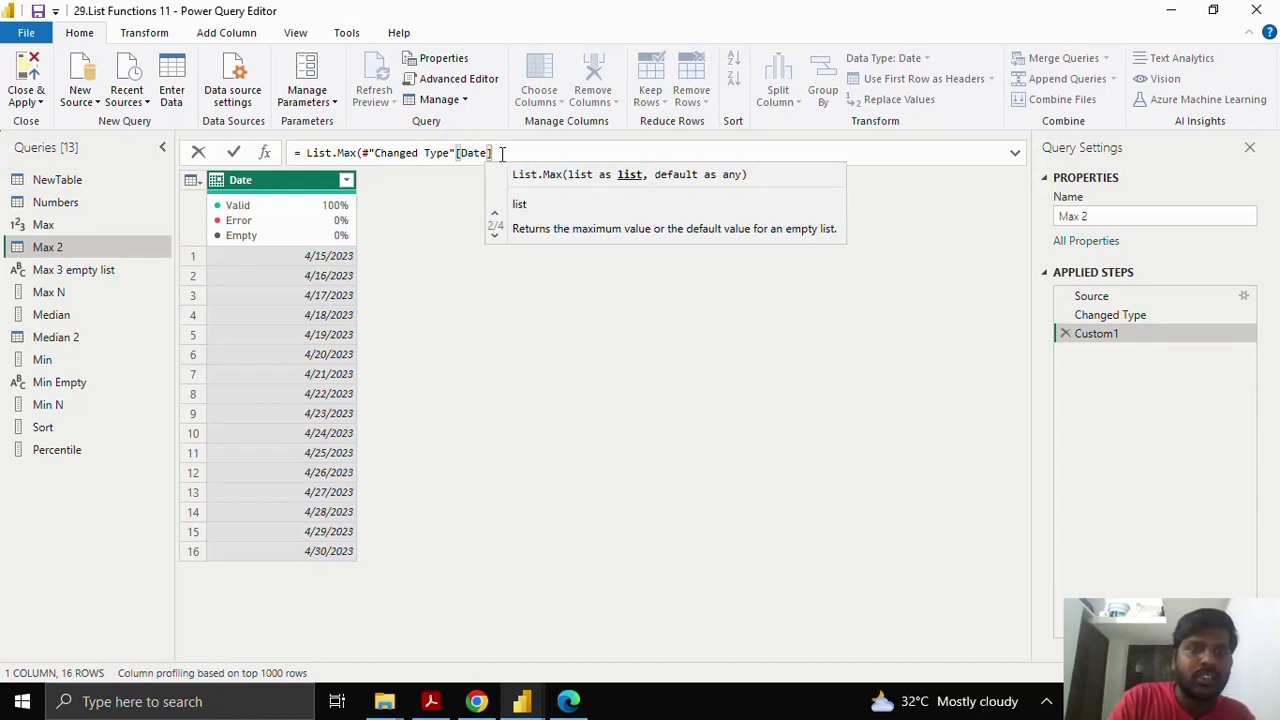
pyautogui.write(')')
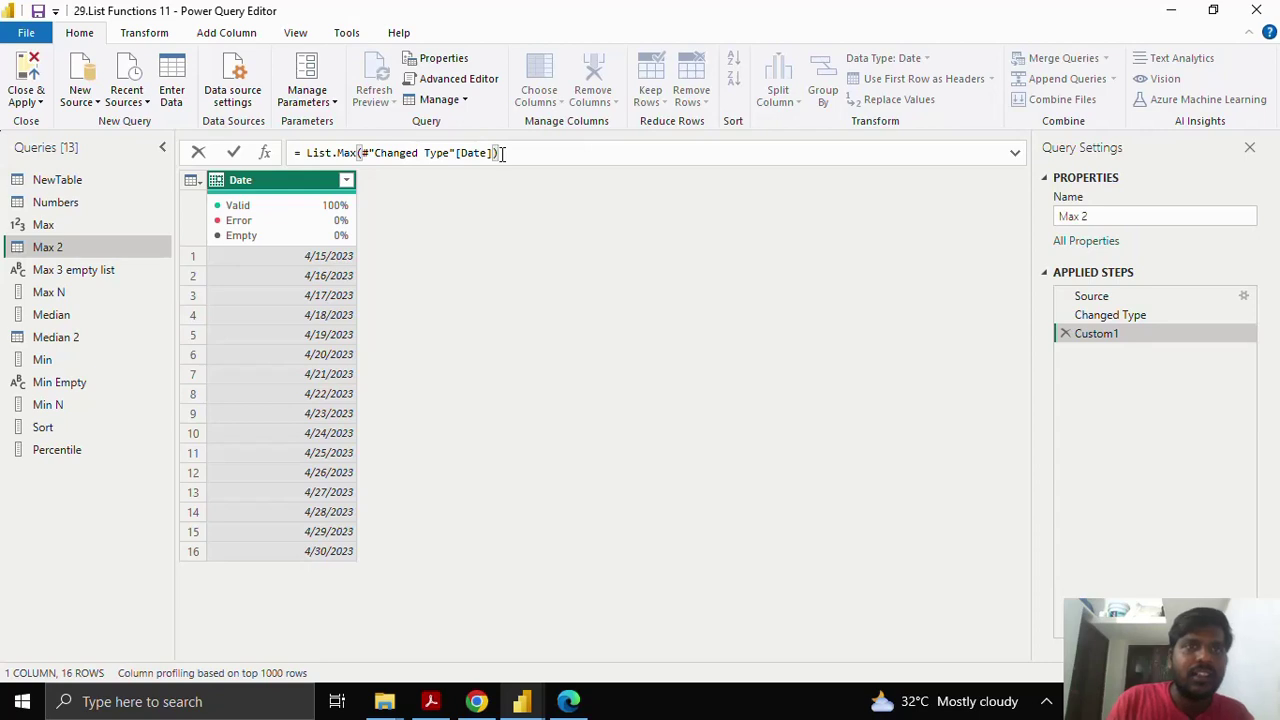
pyautogui.click(234, 155)
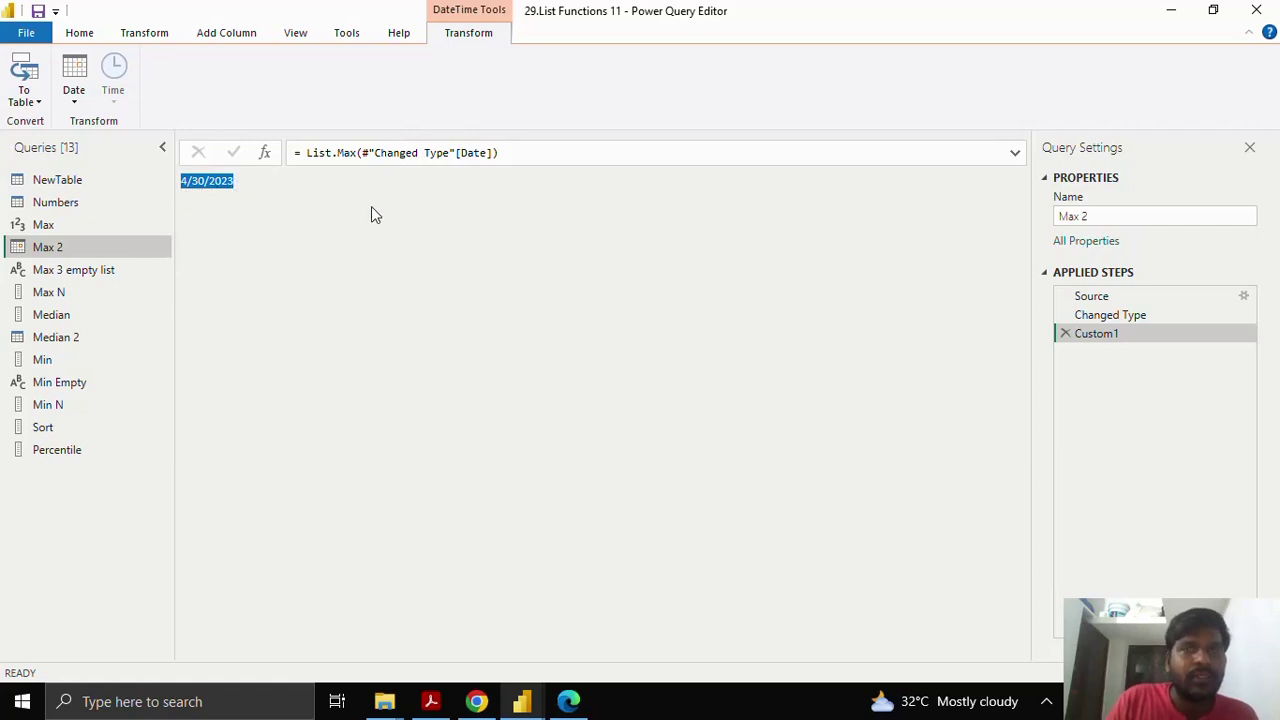
# - Set the formula of the Max 3 empty list query to = List.Max({},-1) and commit it
pyautogui.click(107, 272)
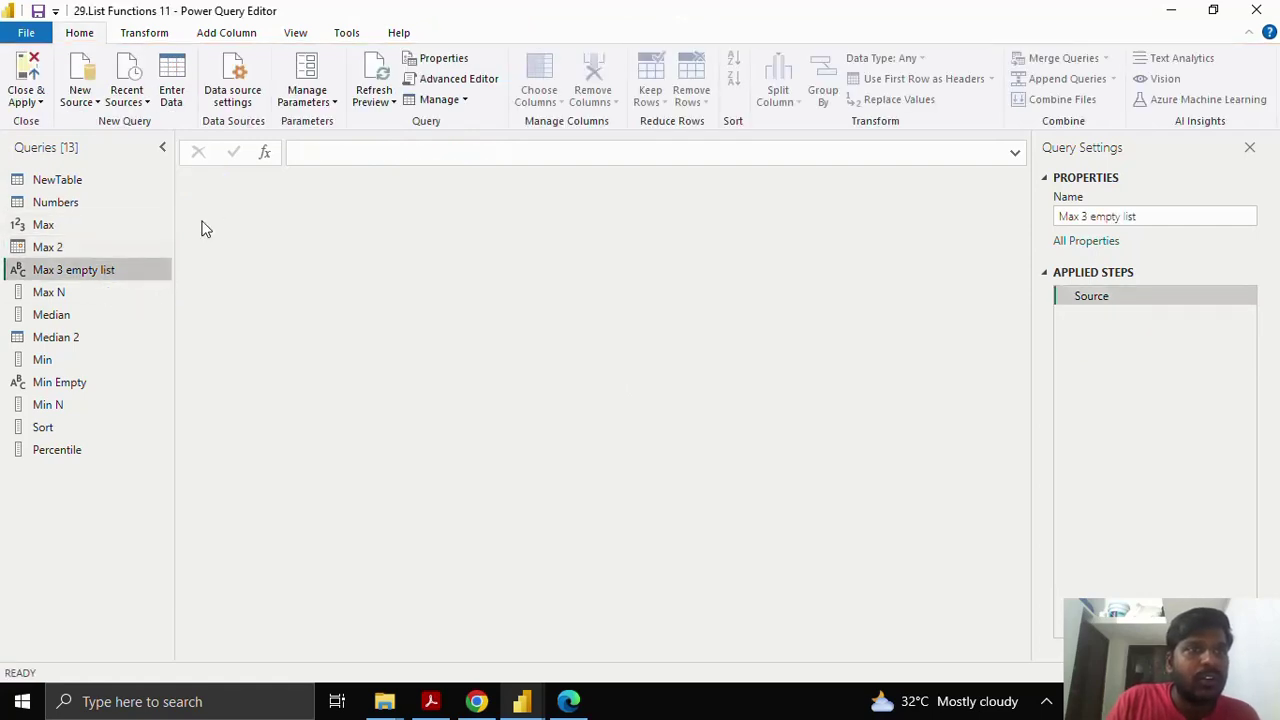
pyautogui.click(326, 156)
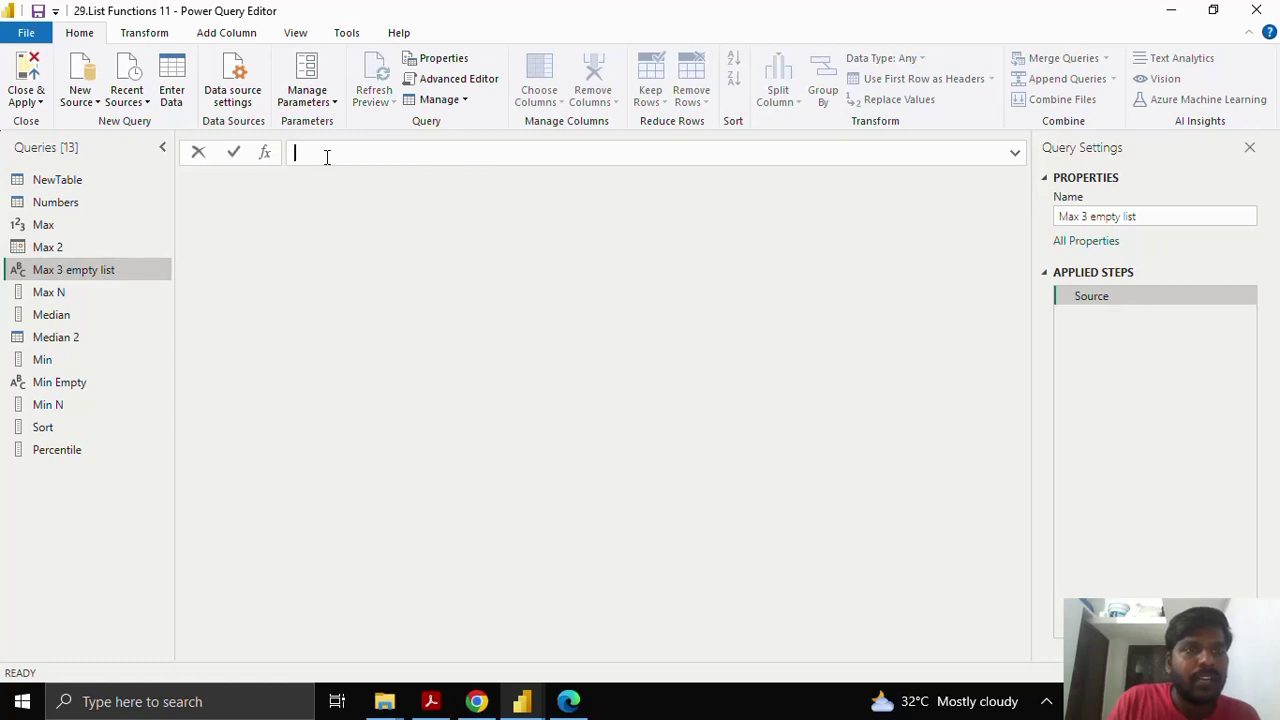
pyautogui.write('=List')
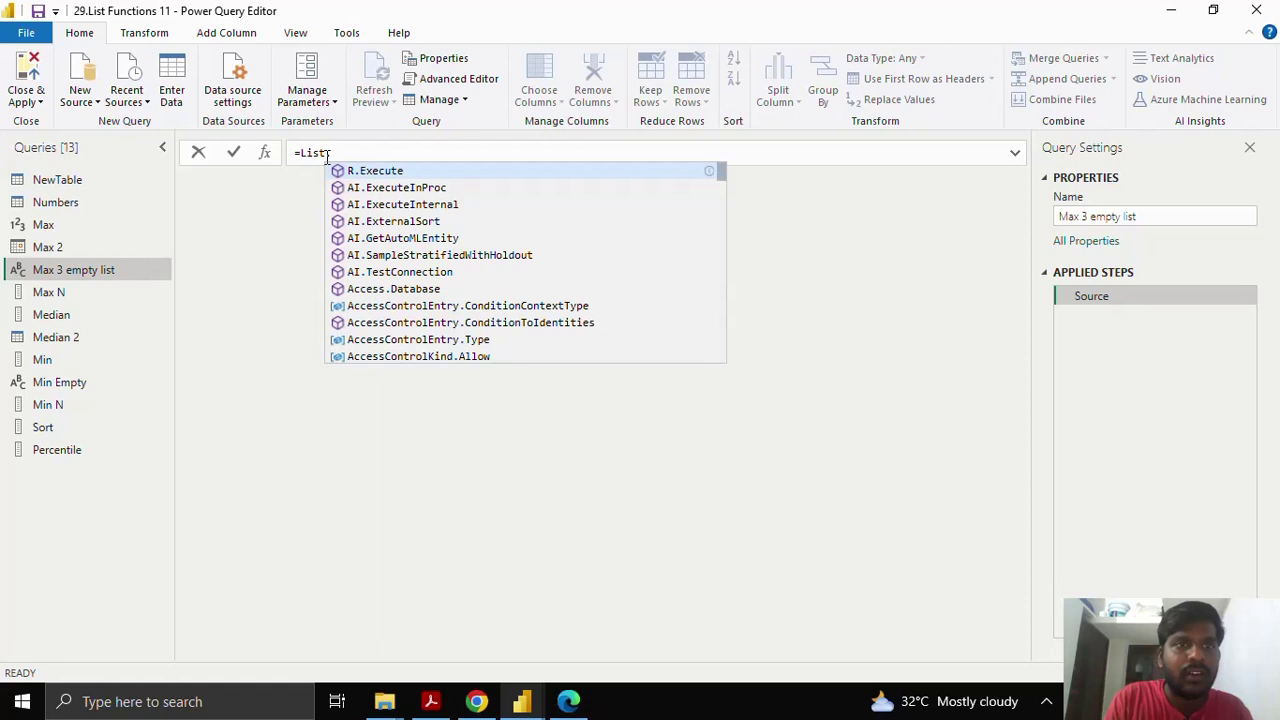
pyautogui.write('List.Max')
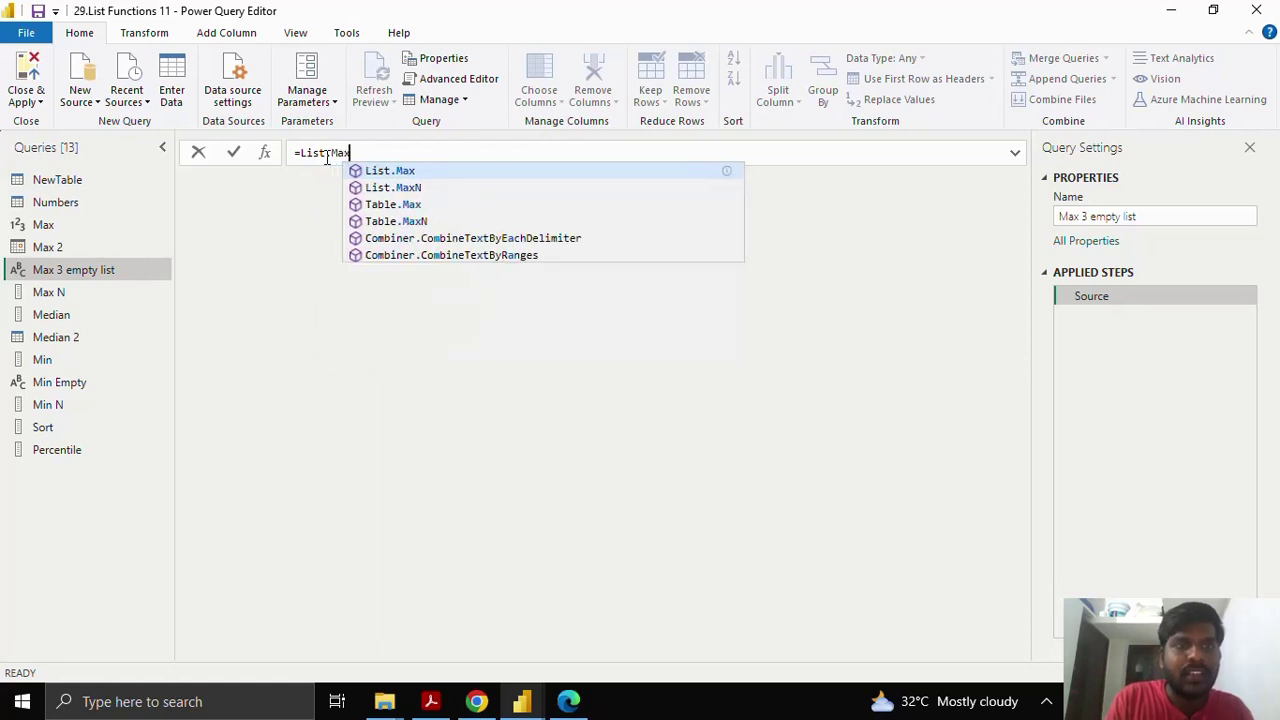
pyautogui.write('(')
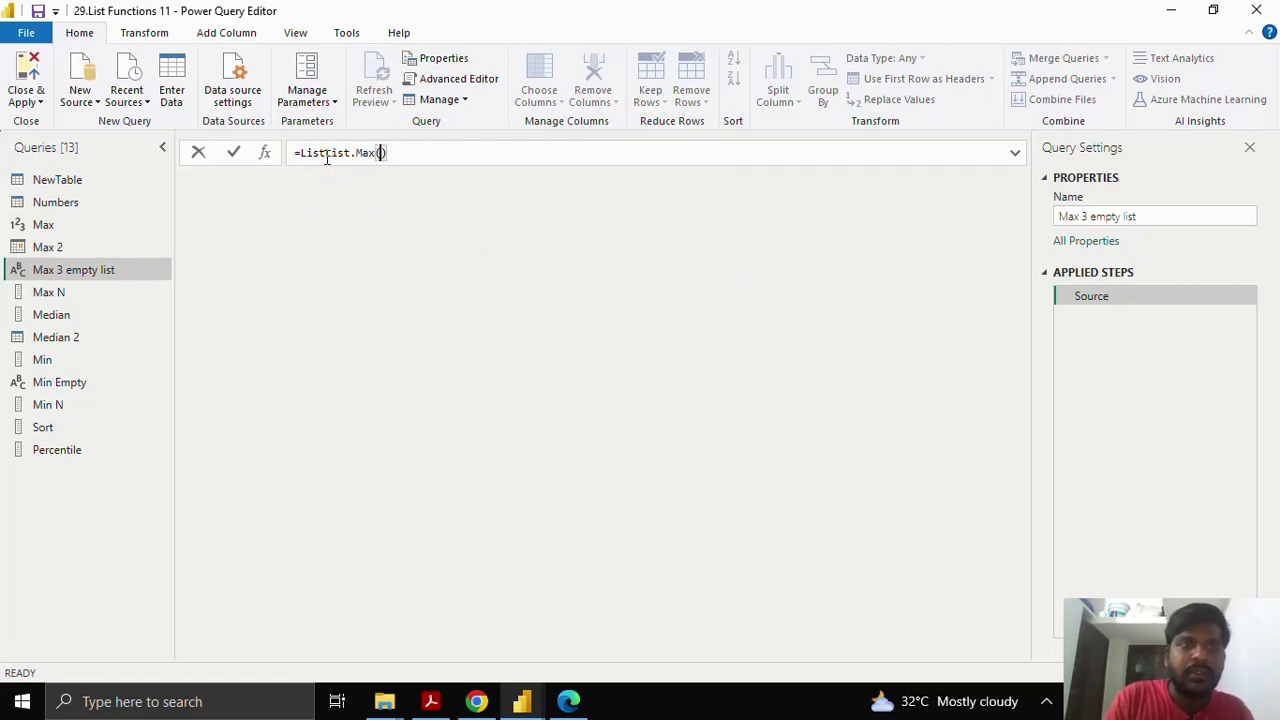
pyautogui.moveTo(325, 153); pyautogui.dragTo(300, 153)
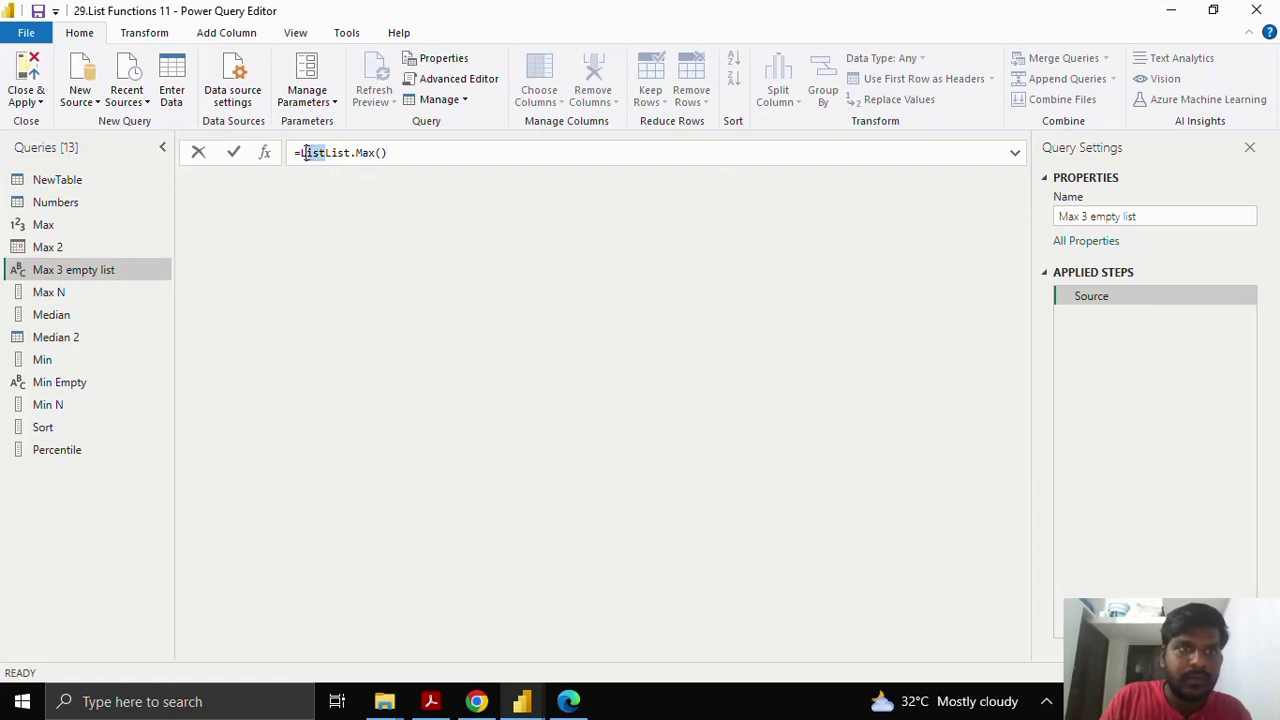
pyautogui.press('BackSpace')
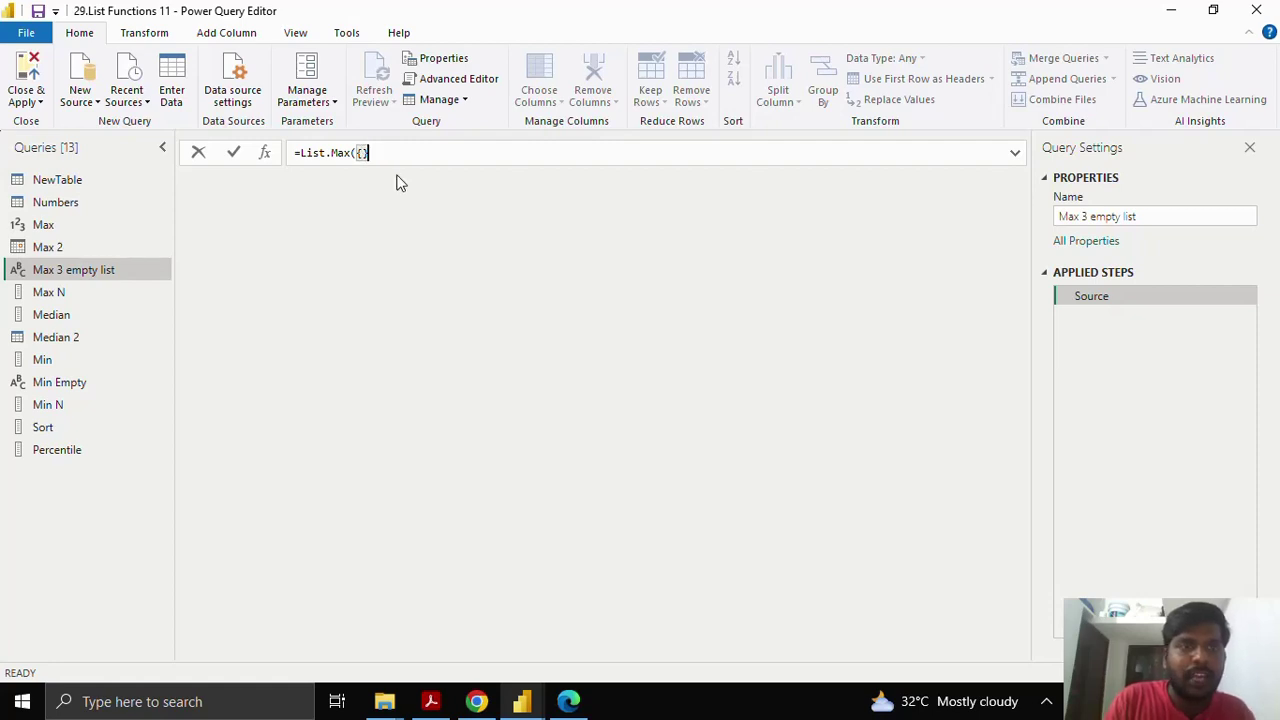
pyautogui.write('},')
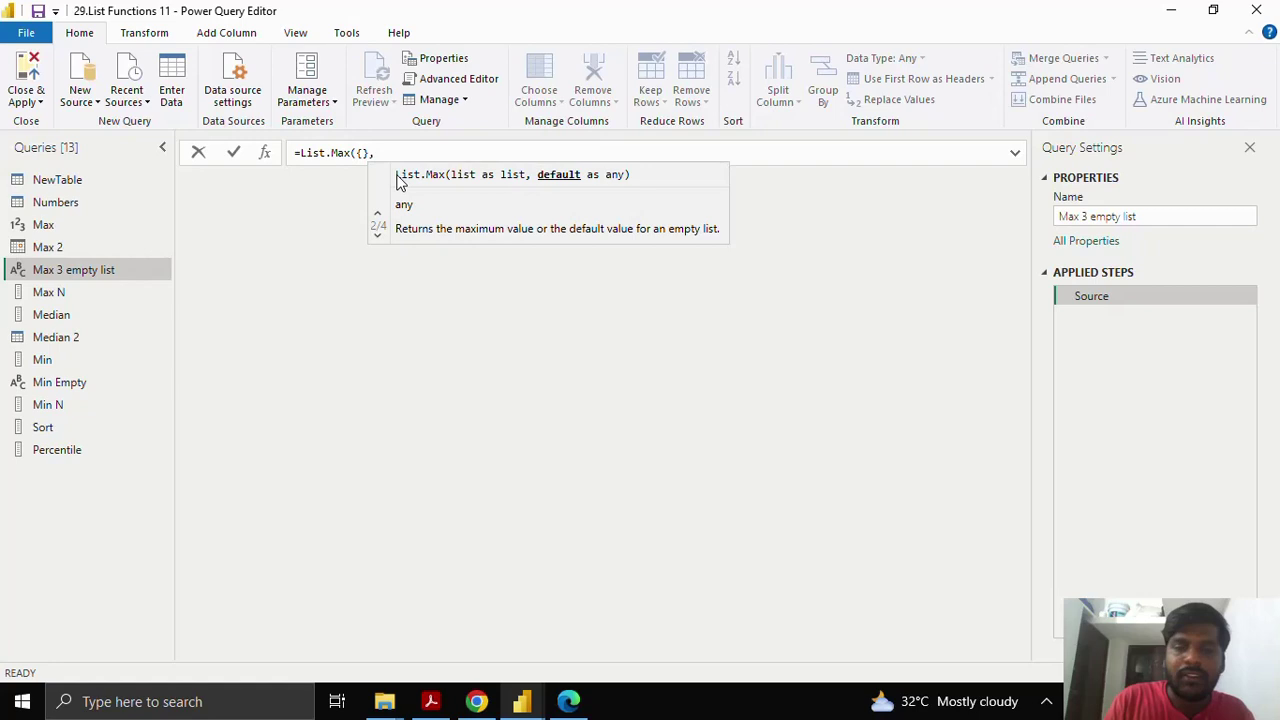
pyautogui.write('-1')
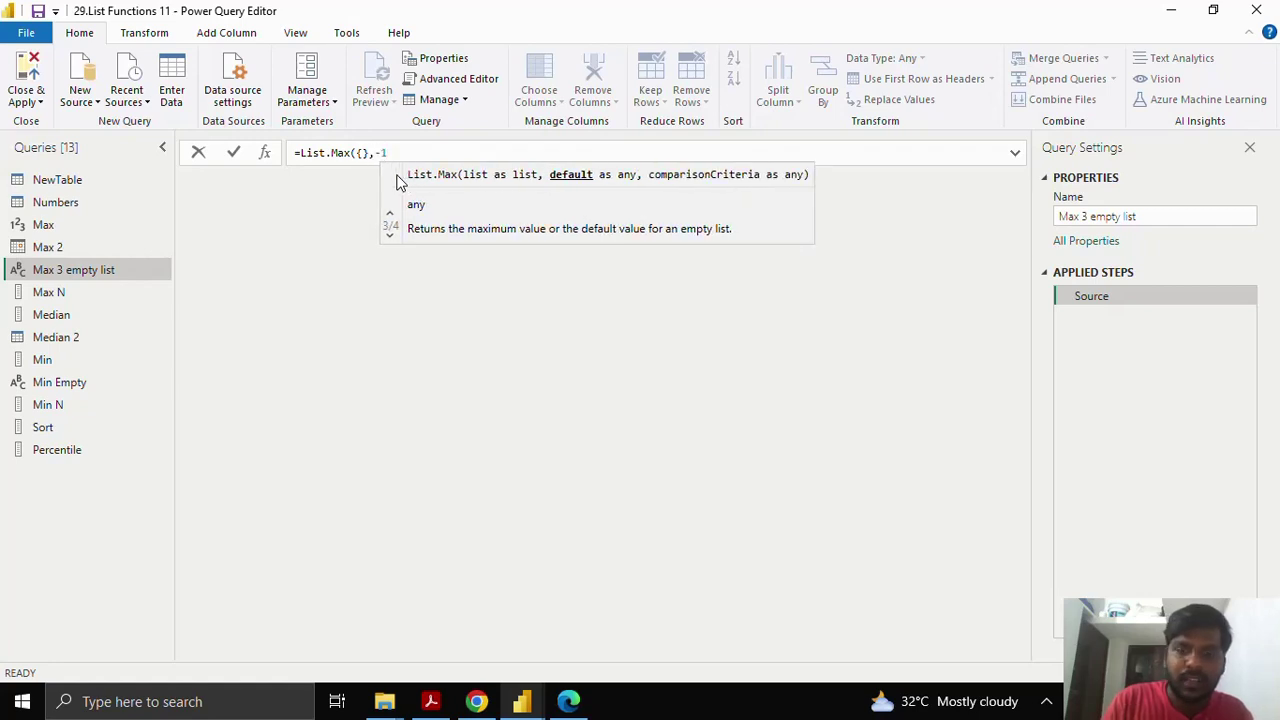
pyautogui.write(')')
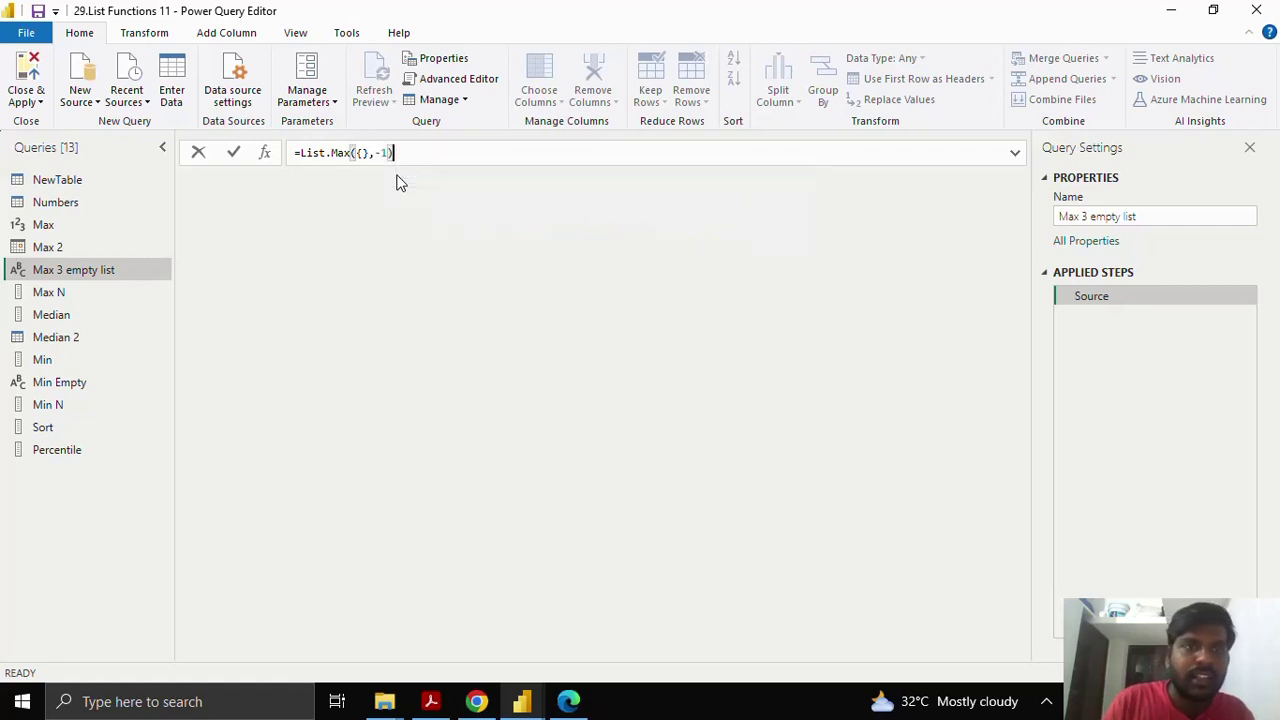
pyautogui.click(233, 152)
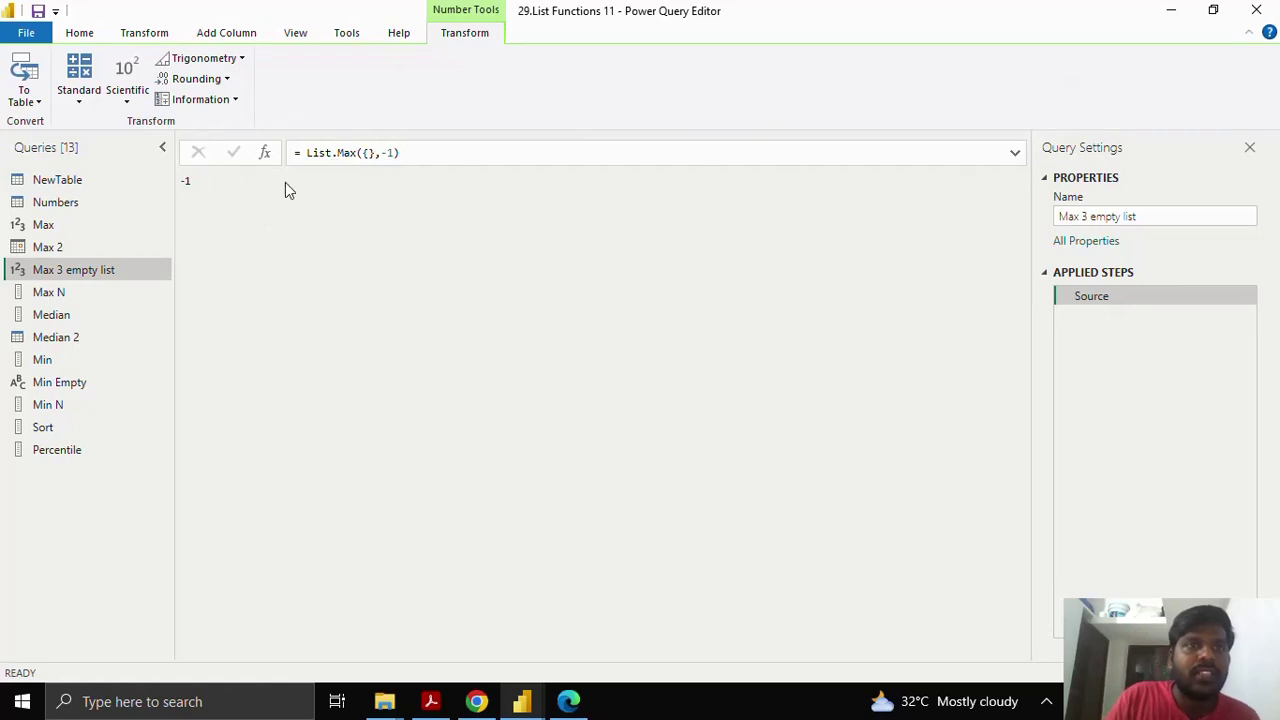
# - Fill the empty list in the List.Max formula with 1,2,3, commit it, and compare the result with the default argument
pyautogui.click(368, 152)
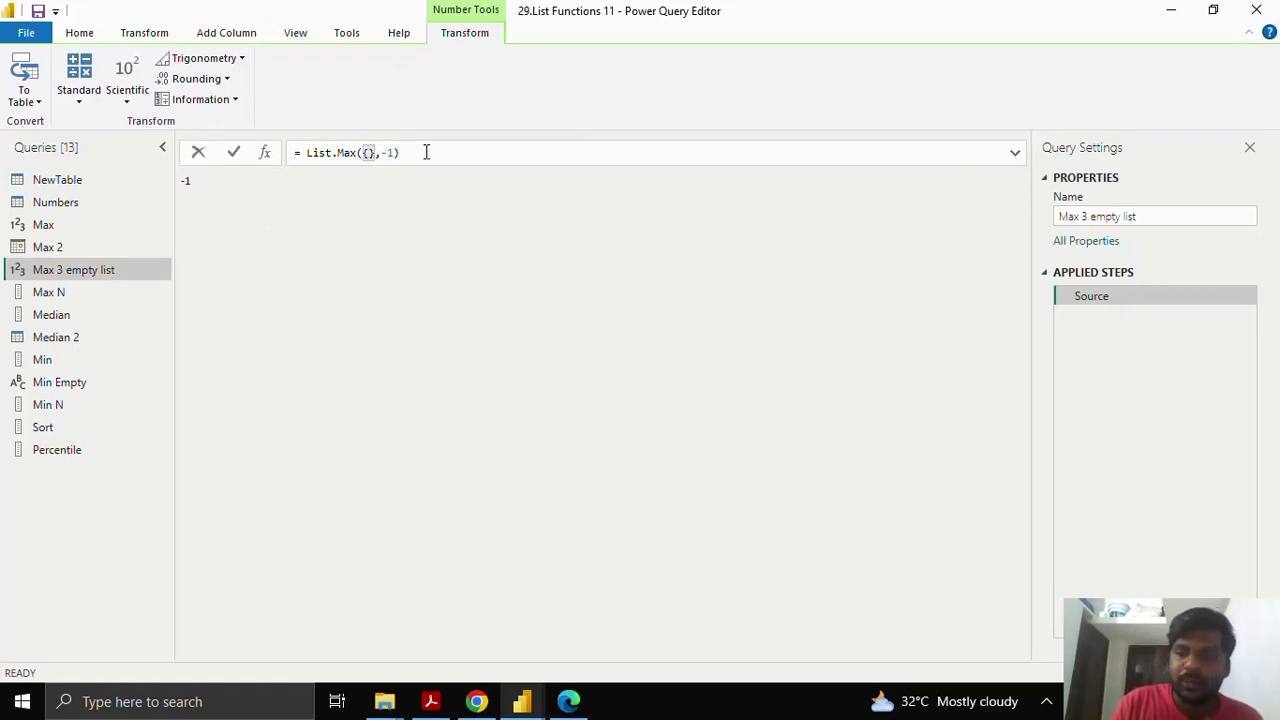
pyautogui.write('1,2,3')
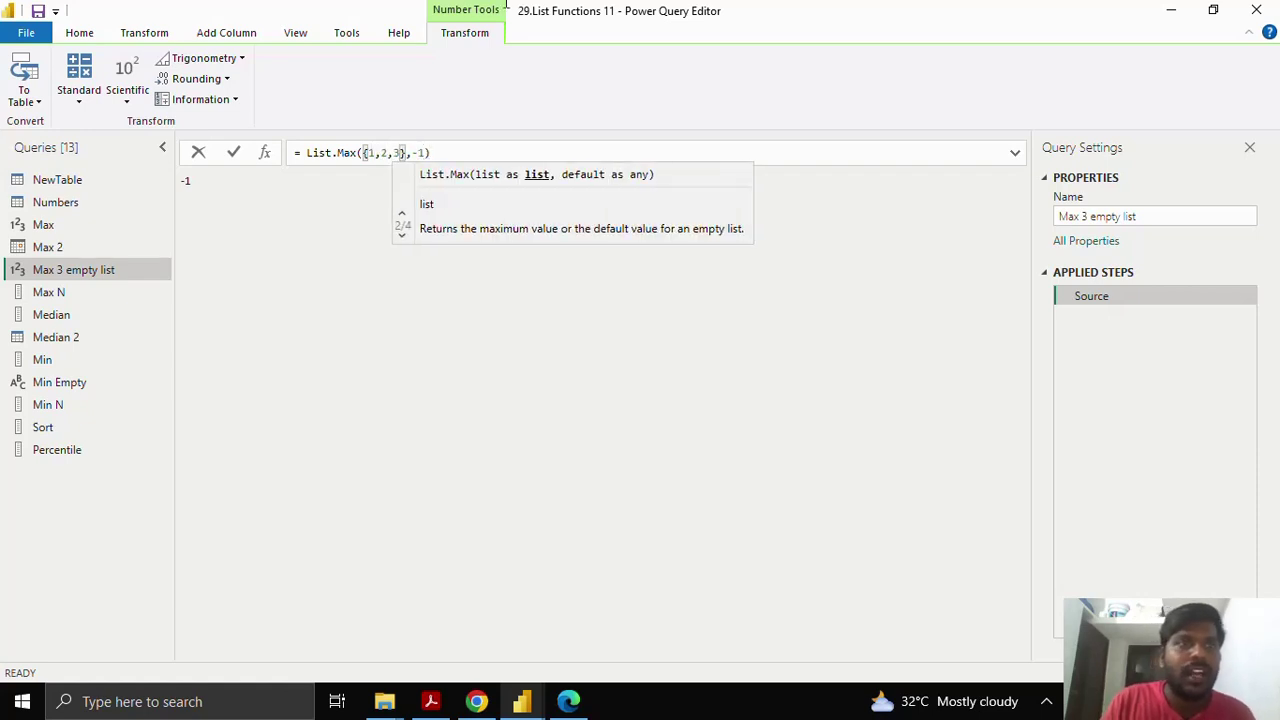
pyautogui.click(235, 154)
pyautogui.doubleClick(183, 180)
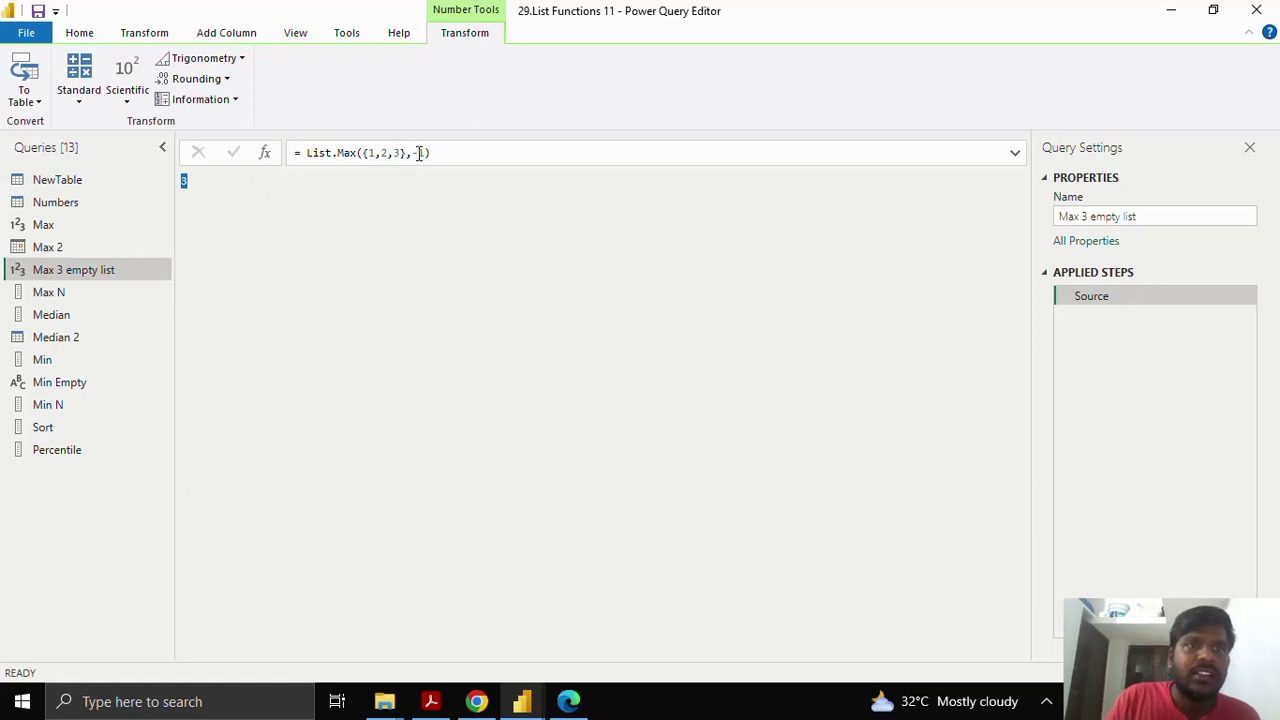
pyautogui.moveTo(411, 153); pyautogui.dragTo(427, 154)
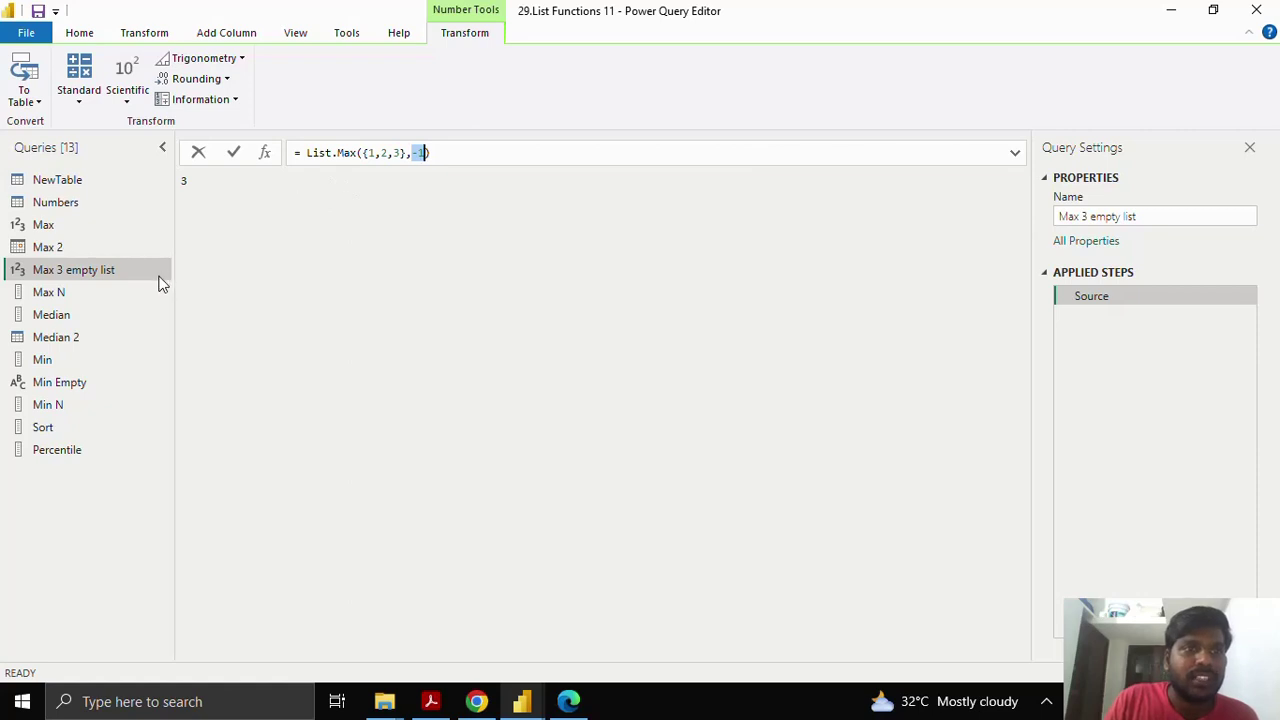
# - Add a custom step after Source in the Max N query and clear its default Source reference
pyautogui.click(73, 294)
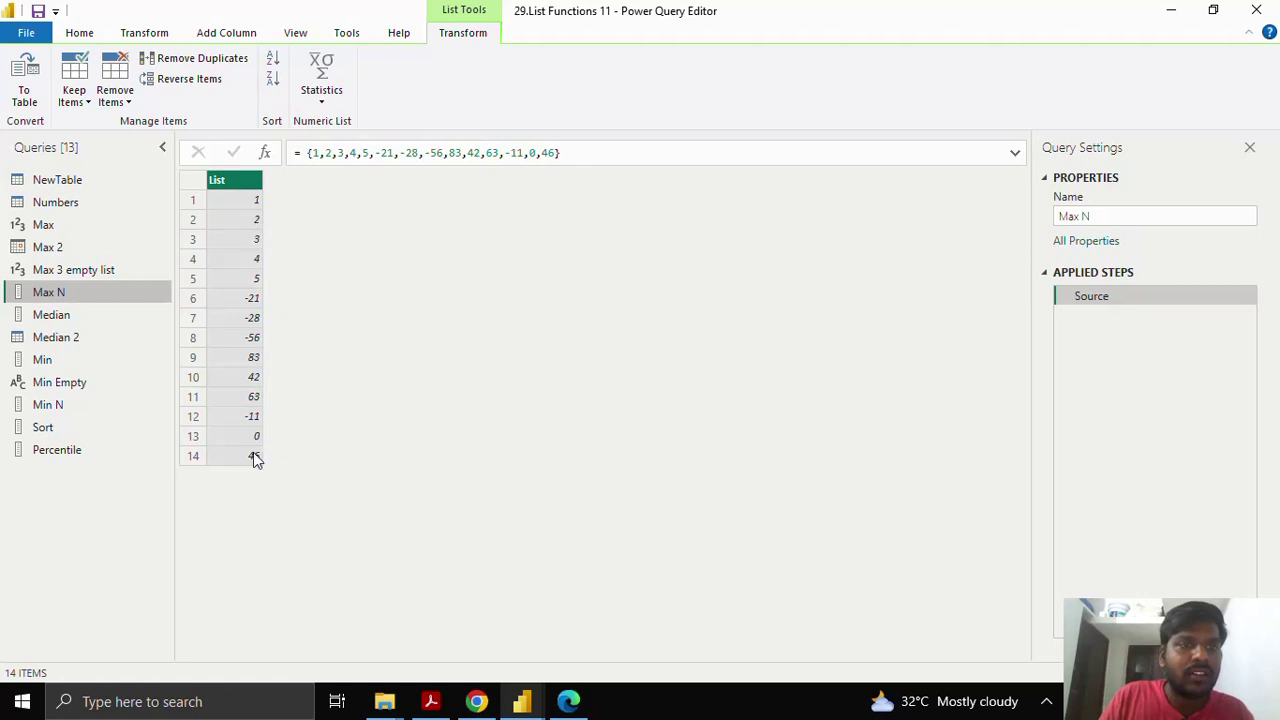
pyautogui.click(266, 153)
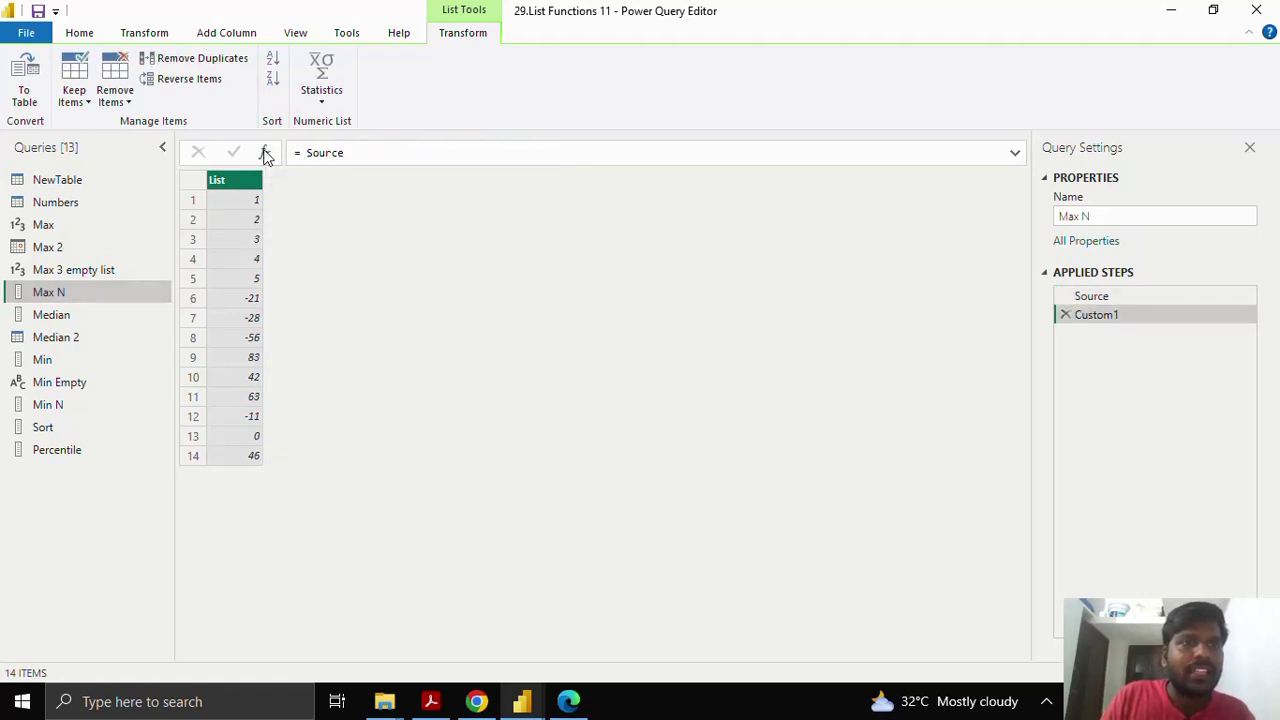
pyautogui.moveTo(306, 153); pyautogui.dragTo(371, 157)
pyautogui.press('BackSpace')
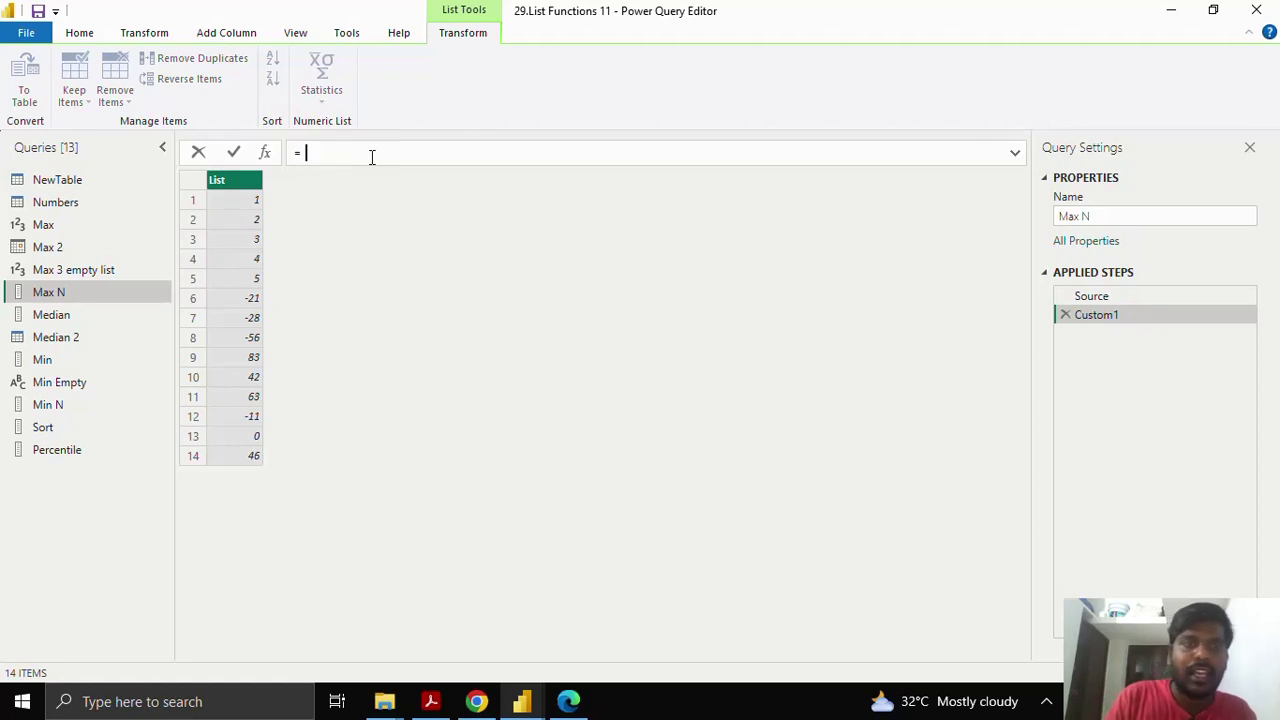
# - Set the custom step's formula to = List.MaxN(Source,3) and commit it
pyautogui.write('List.')
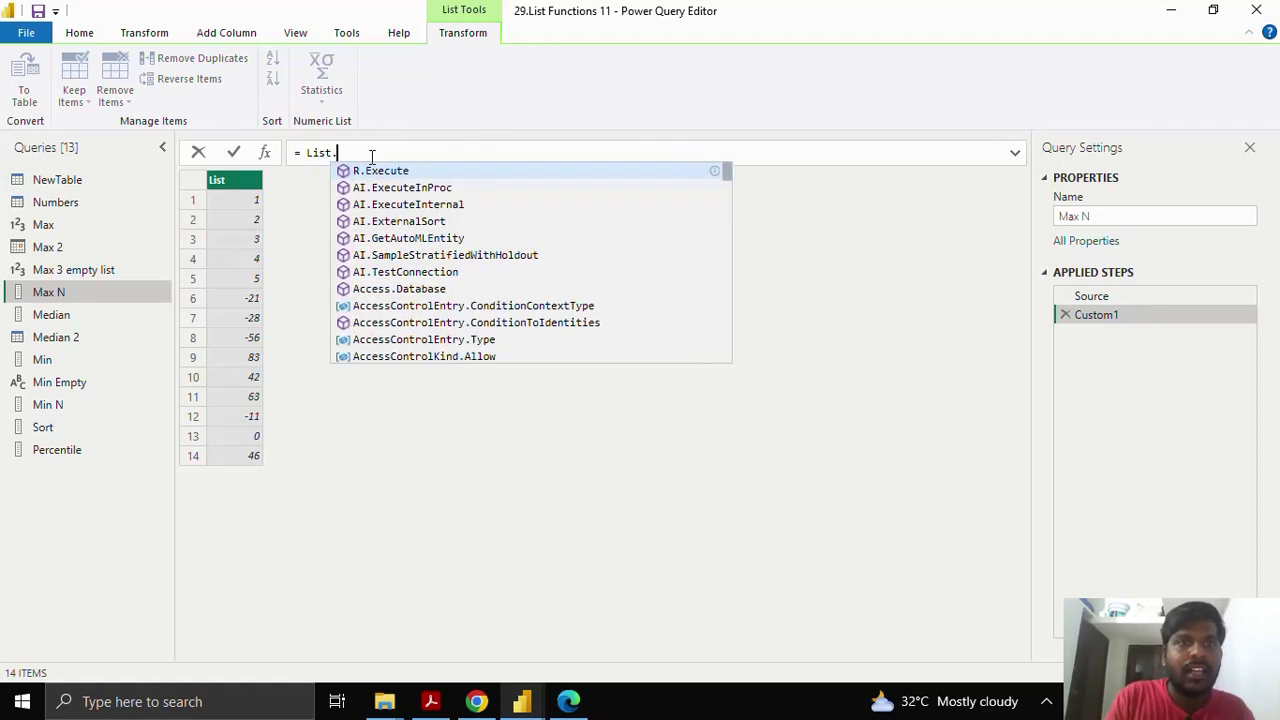
pyautogui.write('Ma')
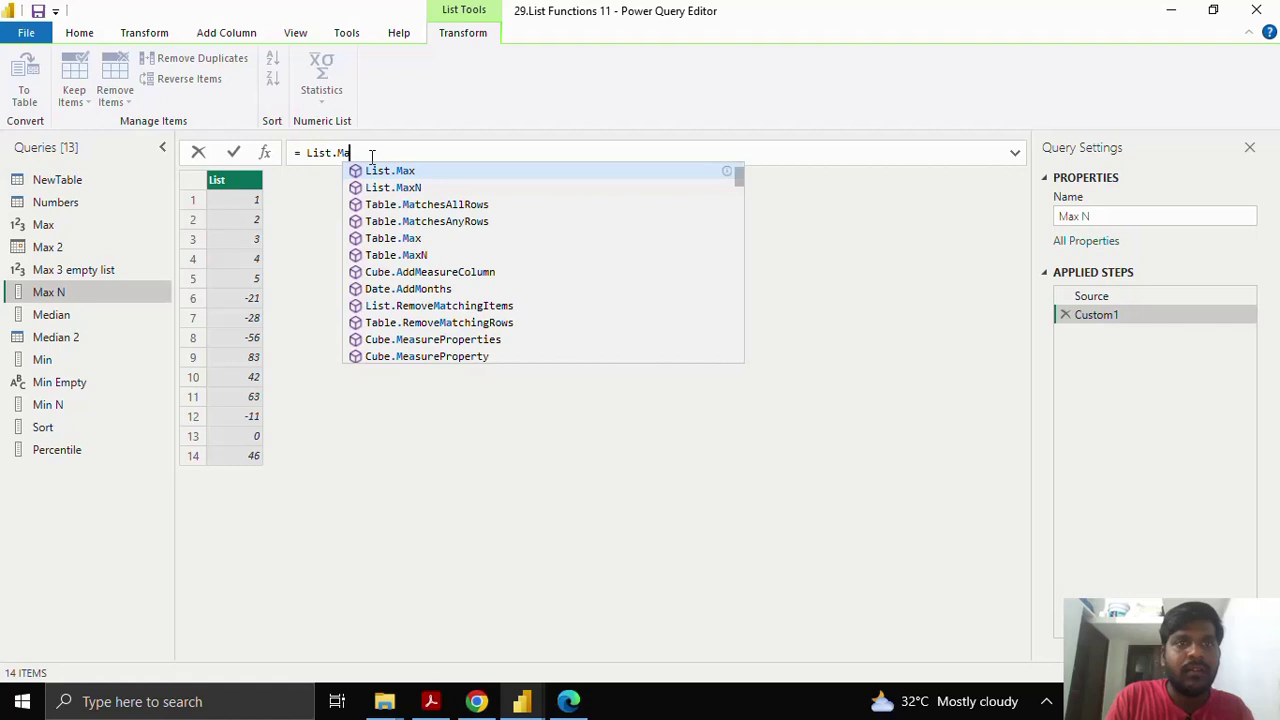
pyautogui.write('xN(')
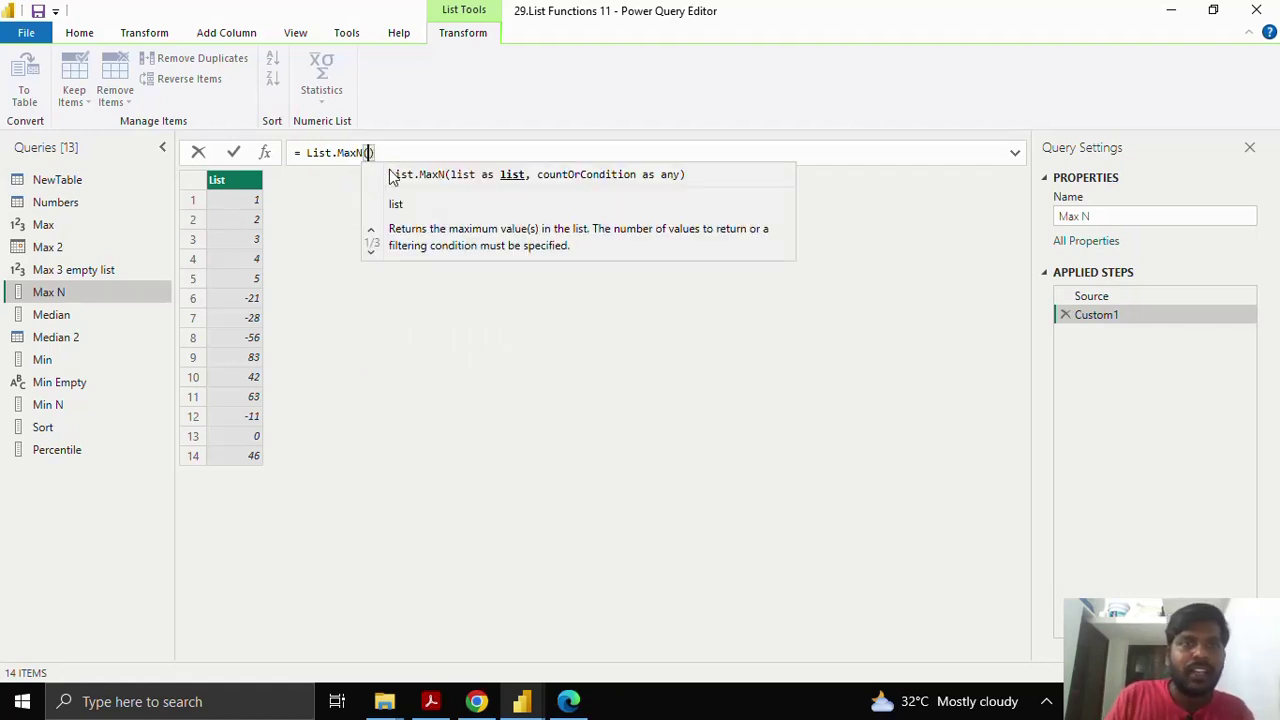
pyautogui.write('Source,')
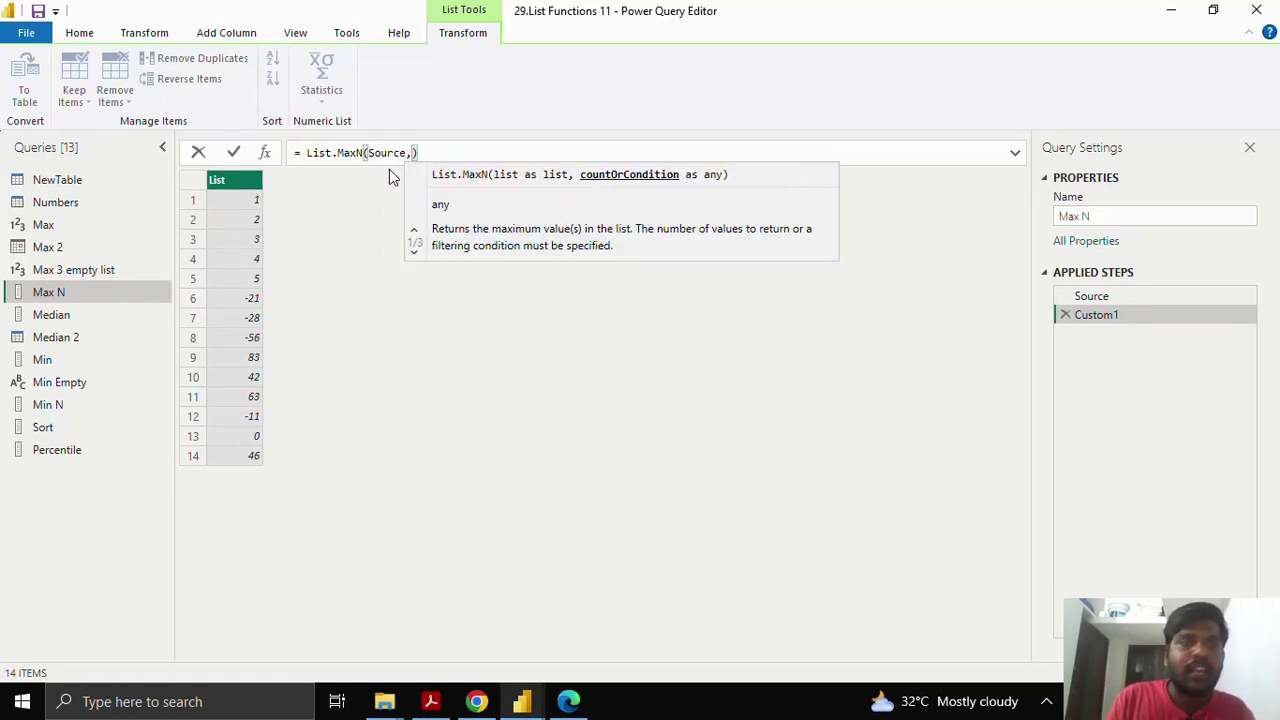
pyautogui.write('3')
pyautogui.click(235, 155)
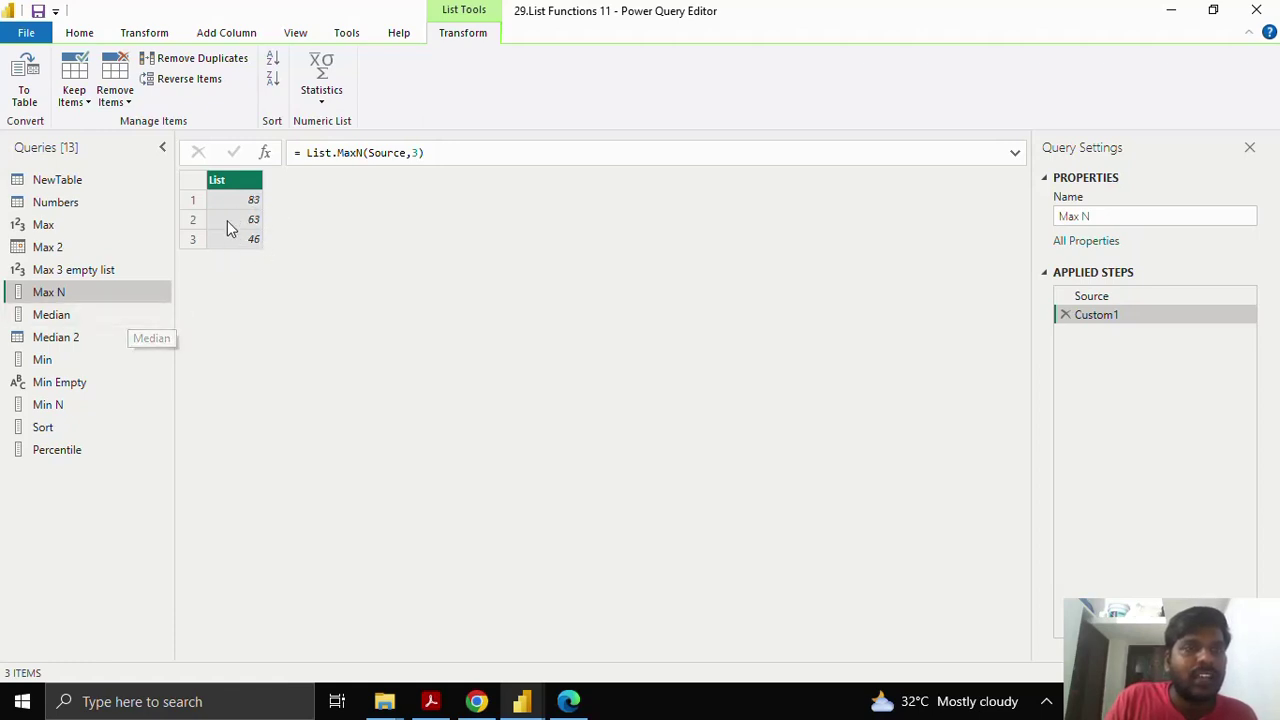
# - Review the number list in the Median query, add a custom step after Source and clear its default reference
pyautogui.click(122, 314)
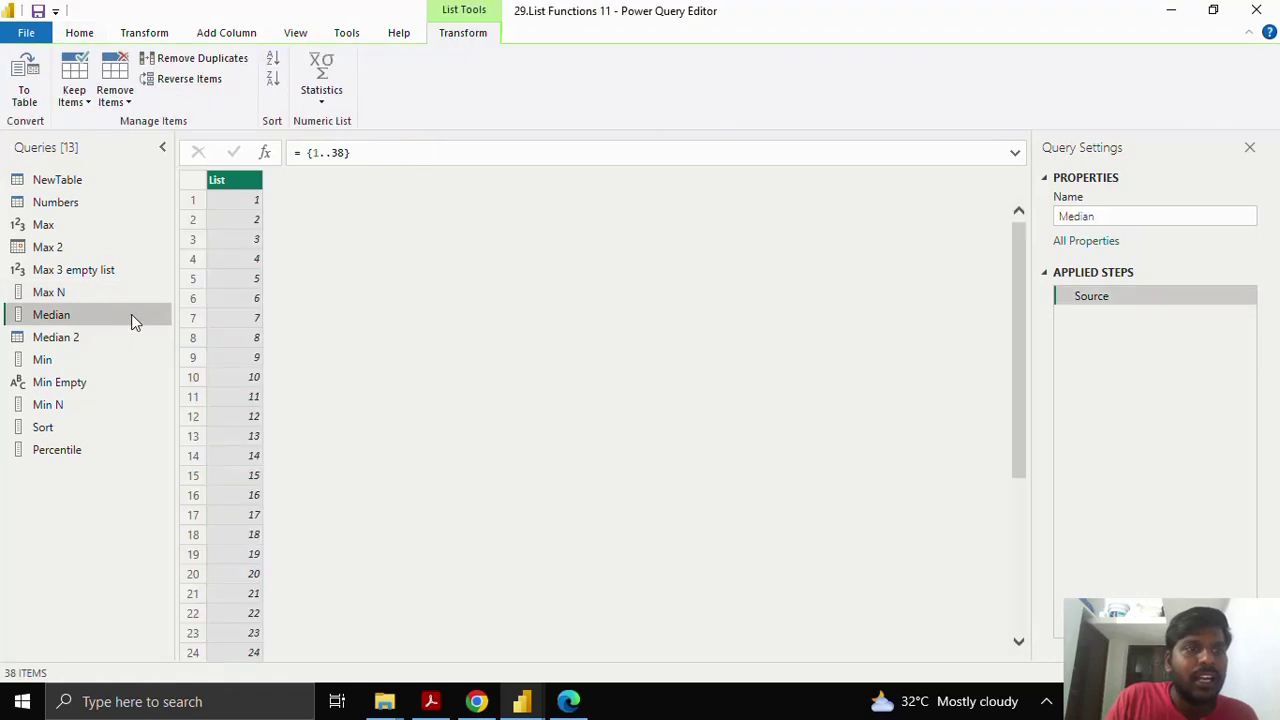
pyautogui.scroll(-5, 435, 545)
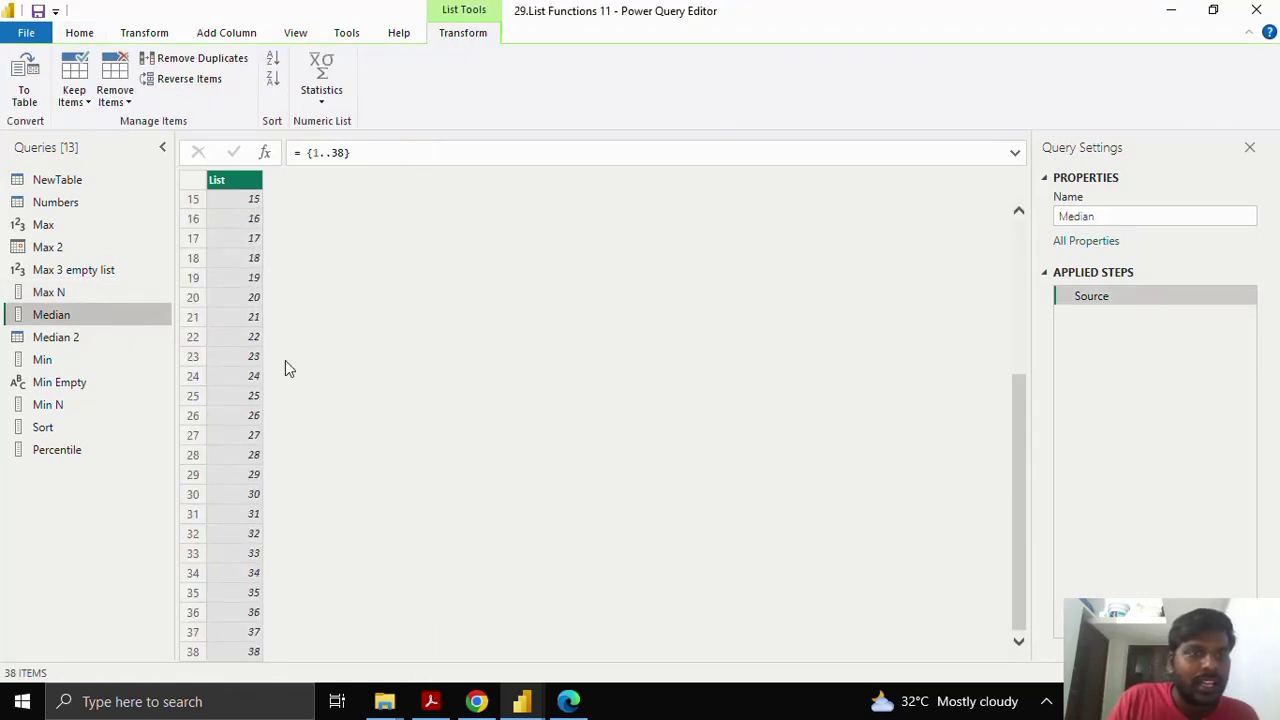
pyautogui.scroll(5, 288, 269)
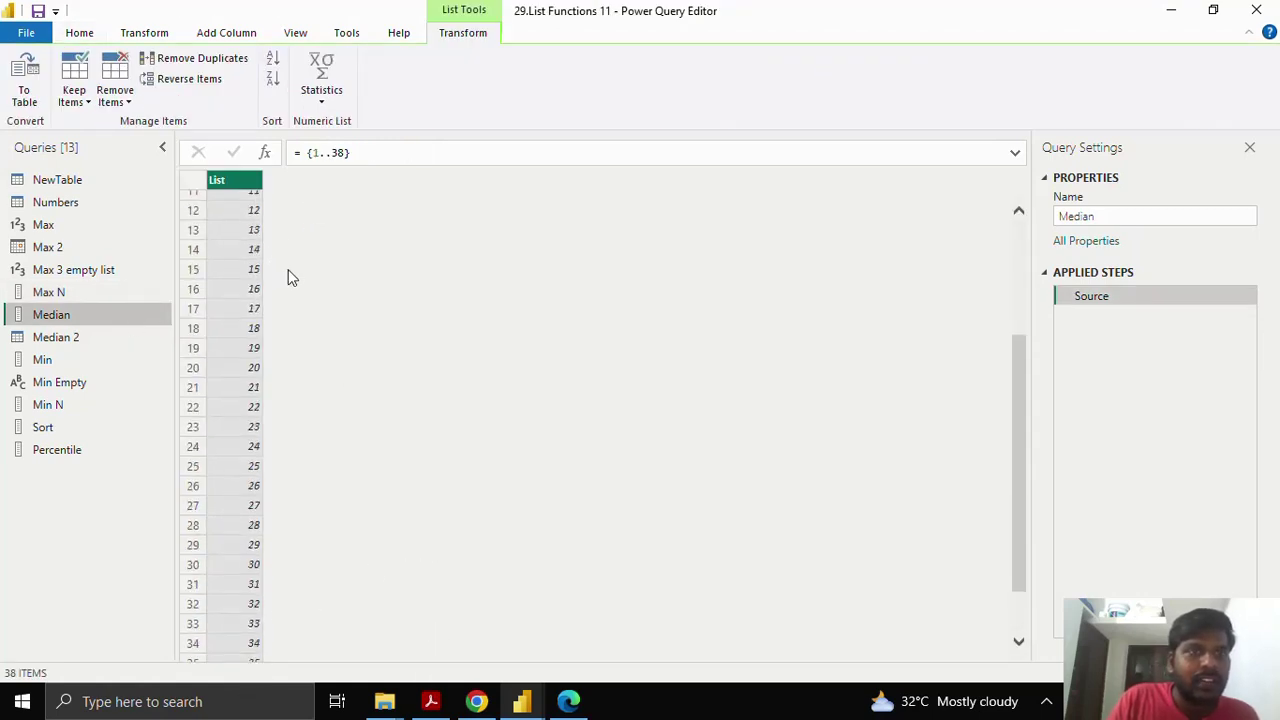
pyautogui.click(265, 154)
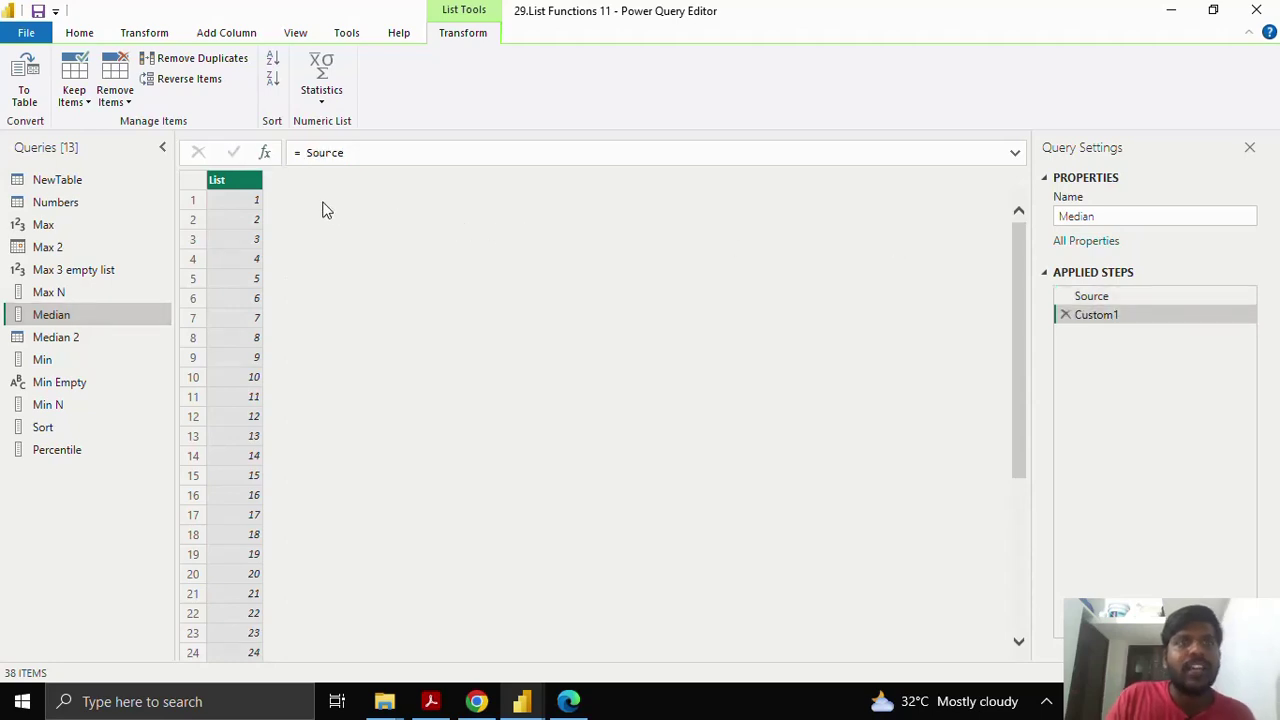
pyautogui.moveTo(309, 155); pyautogui.dragTo(371, 151)
pyautogui.write('L')
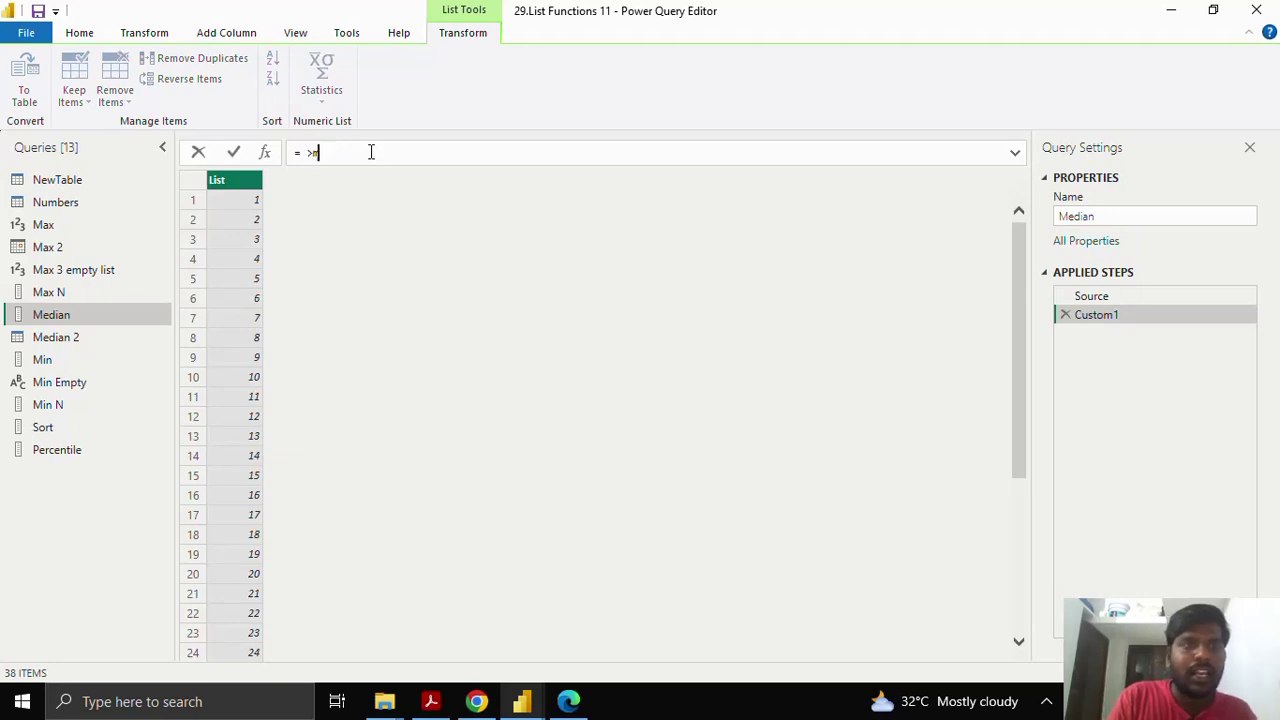
pyautogui.press('BackSpace')
# - Set the Median query's custom step to = List.Median(Source), commit it and check the result
pyautogui.write('List.Median')
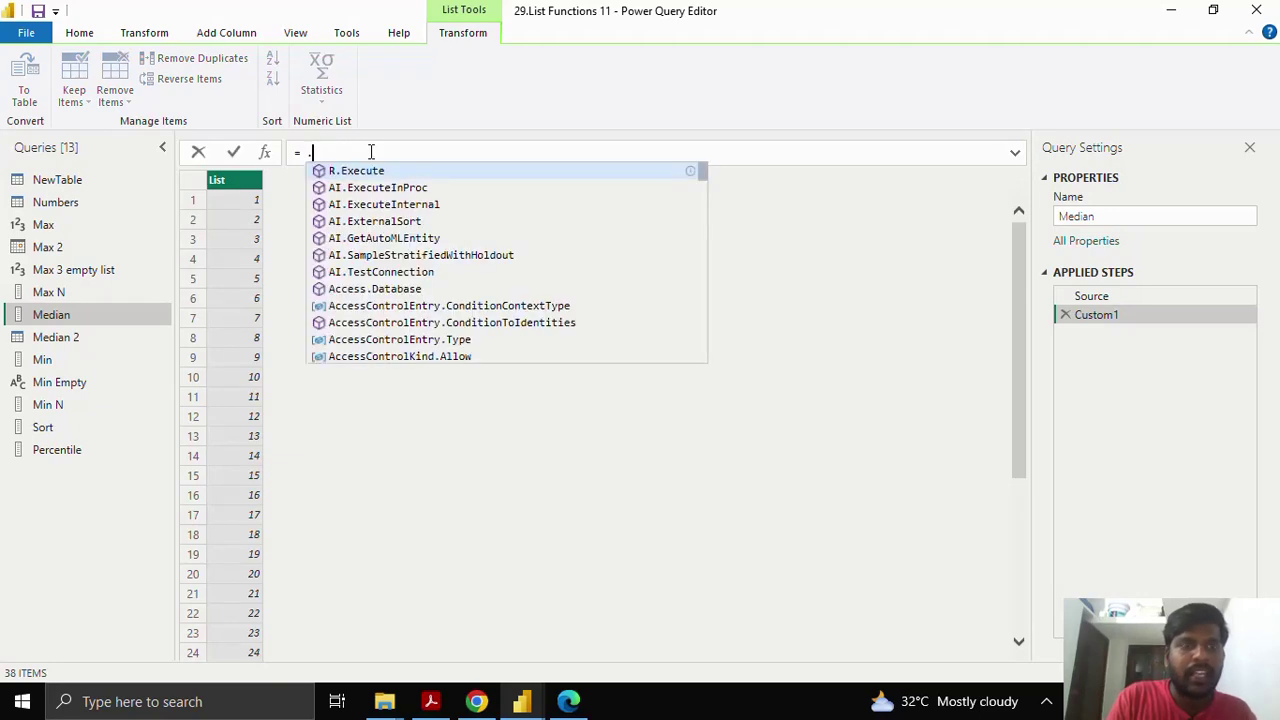
pyautogui.write('(')
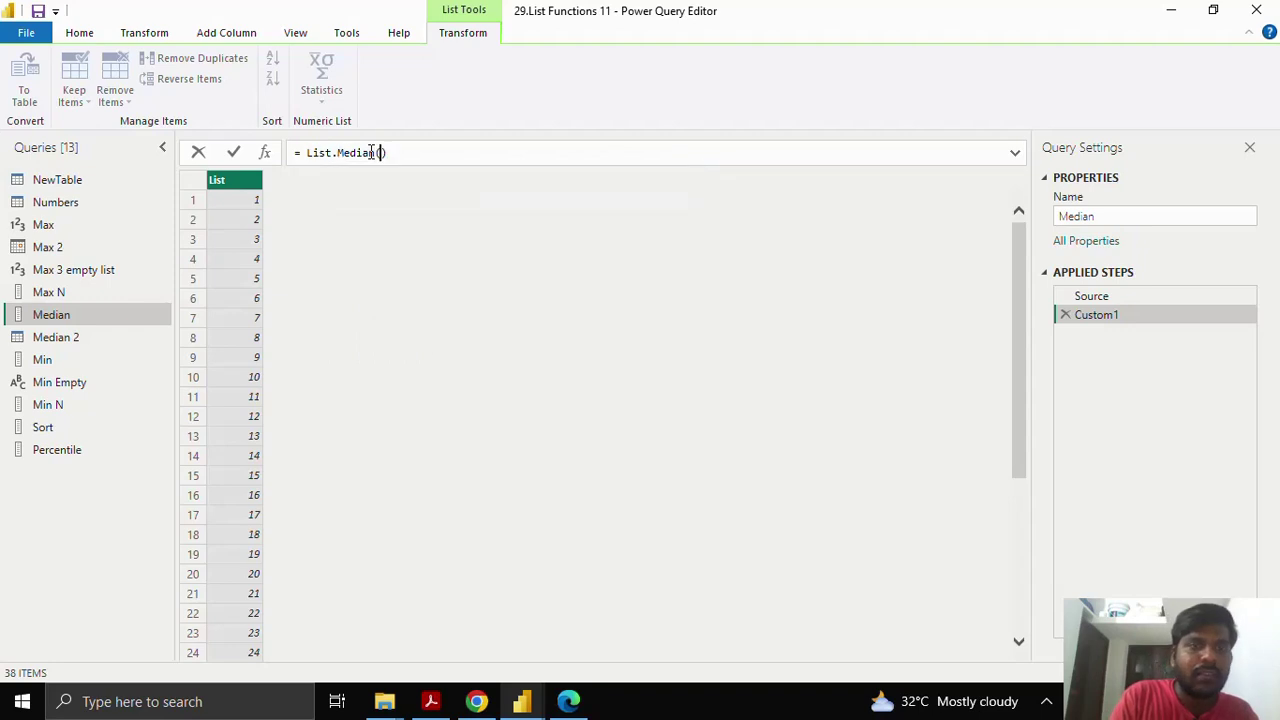
pyautogui.write('ourc')
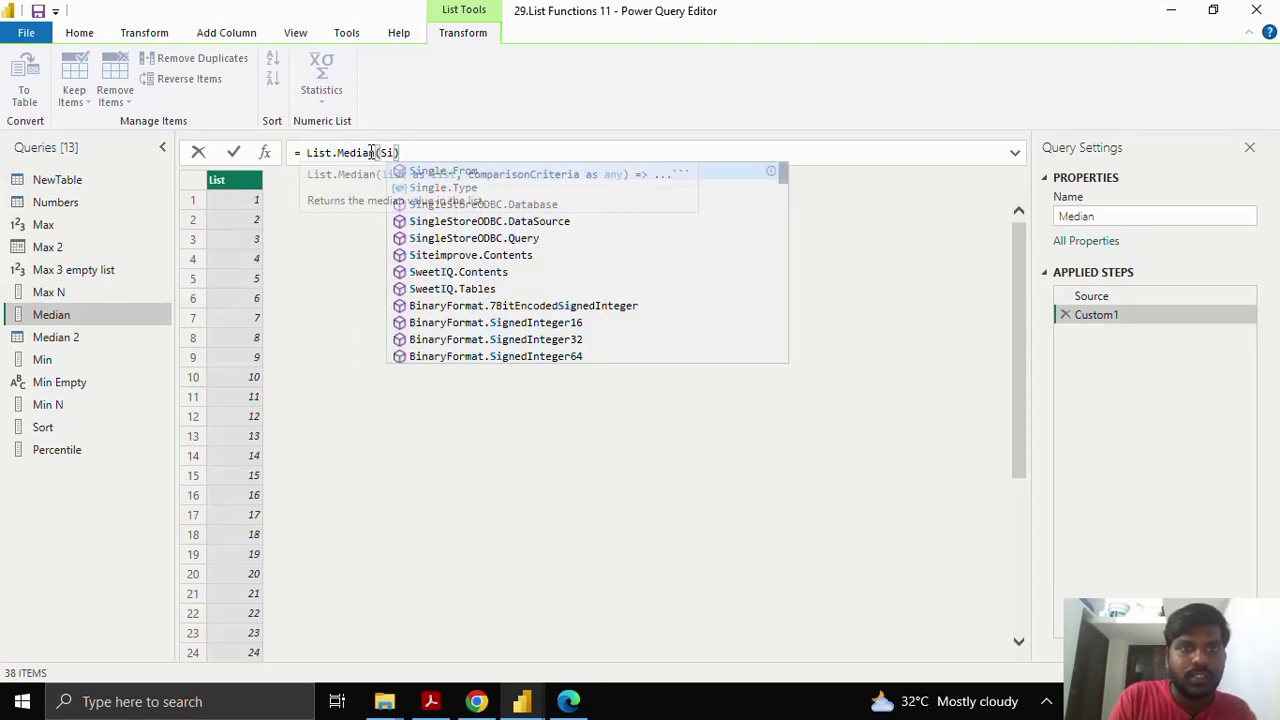
pyautogui.write('e')
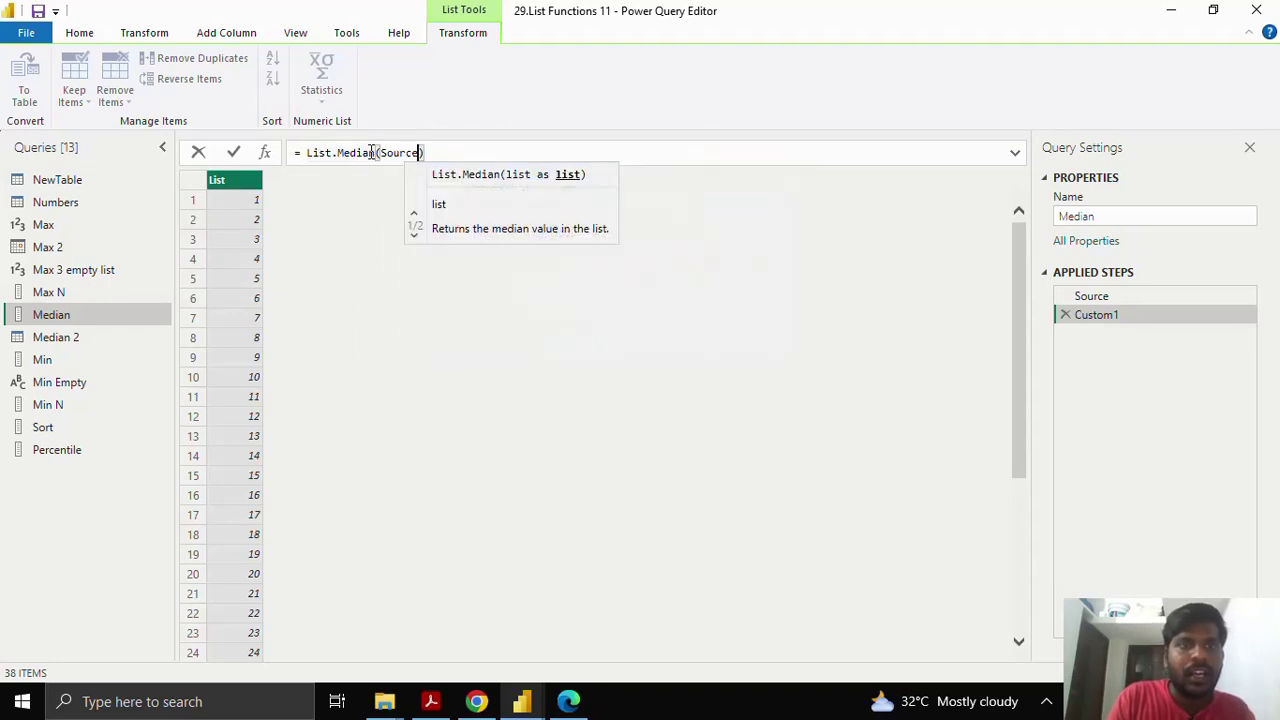
pyautogui.click(236, 152)
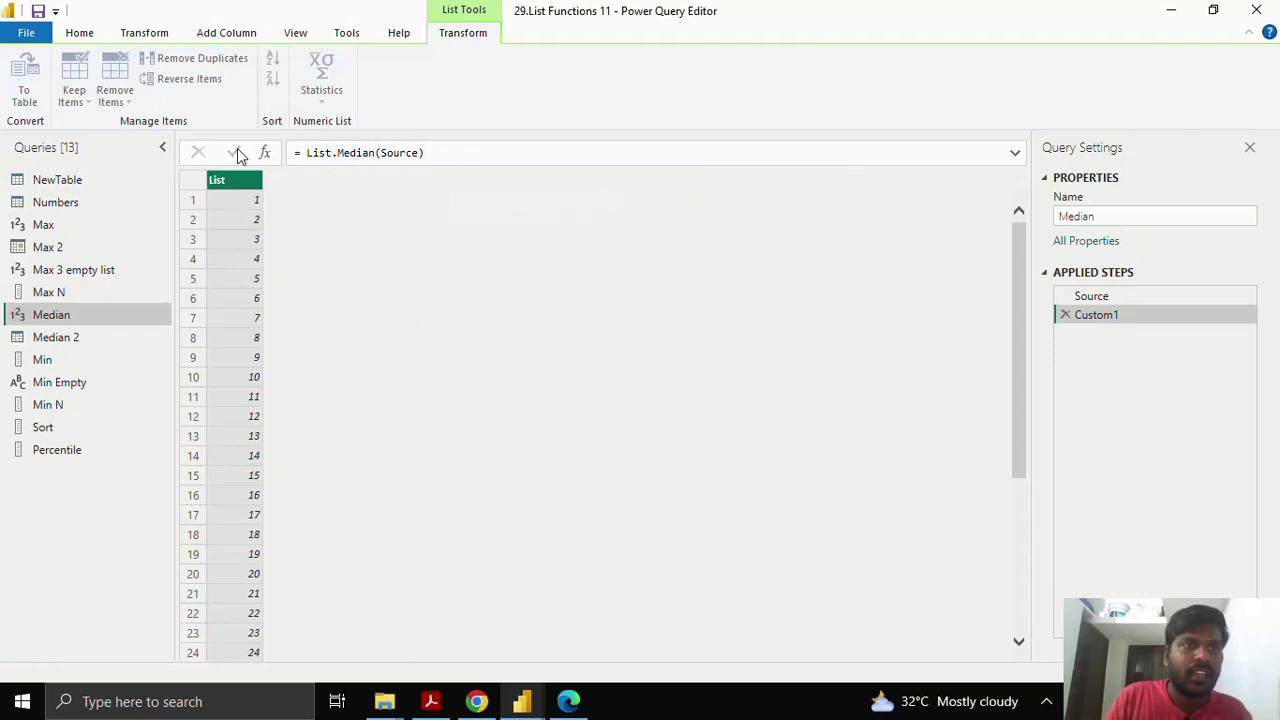
pyautogui.moveTo(182, 181); pyautogui.dragTo(231, 178)
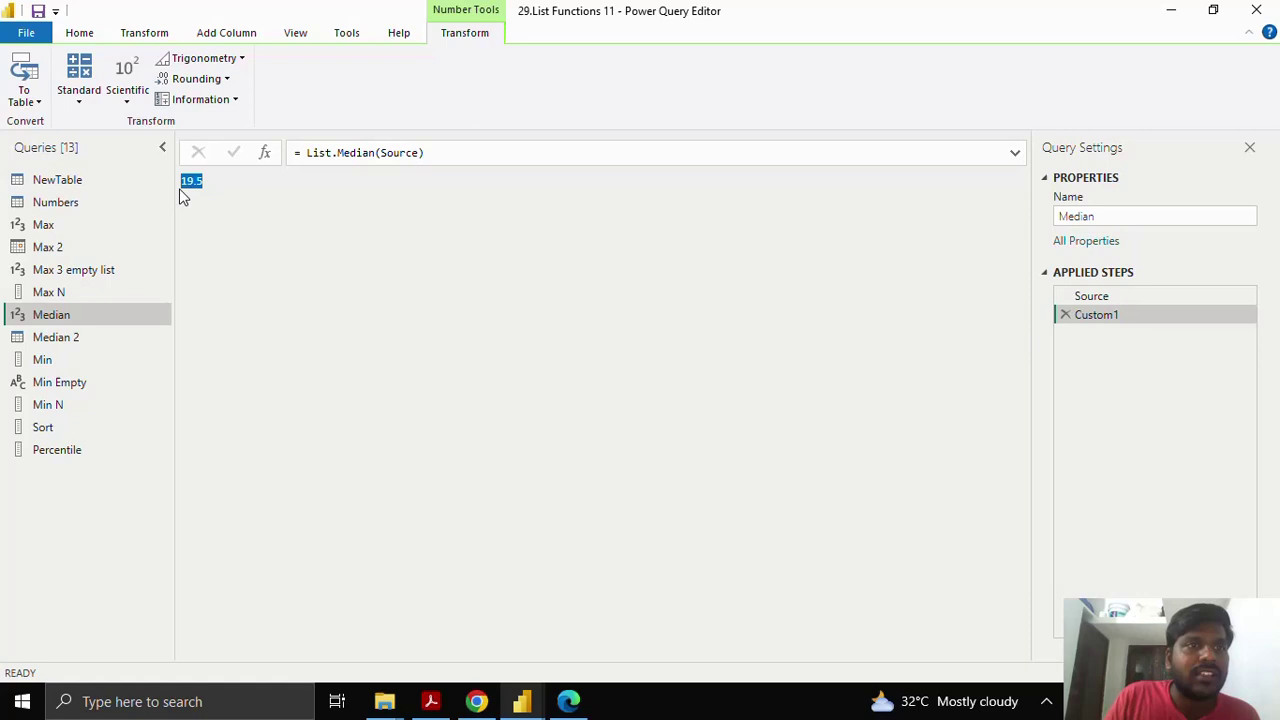
# - Add a custom step after Changed Type in the Median 2 query and insert List.Median( before its default reference
pyautogui.click(117, 343)
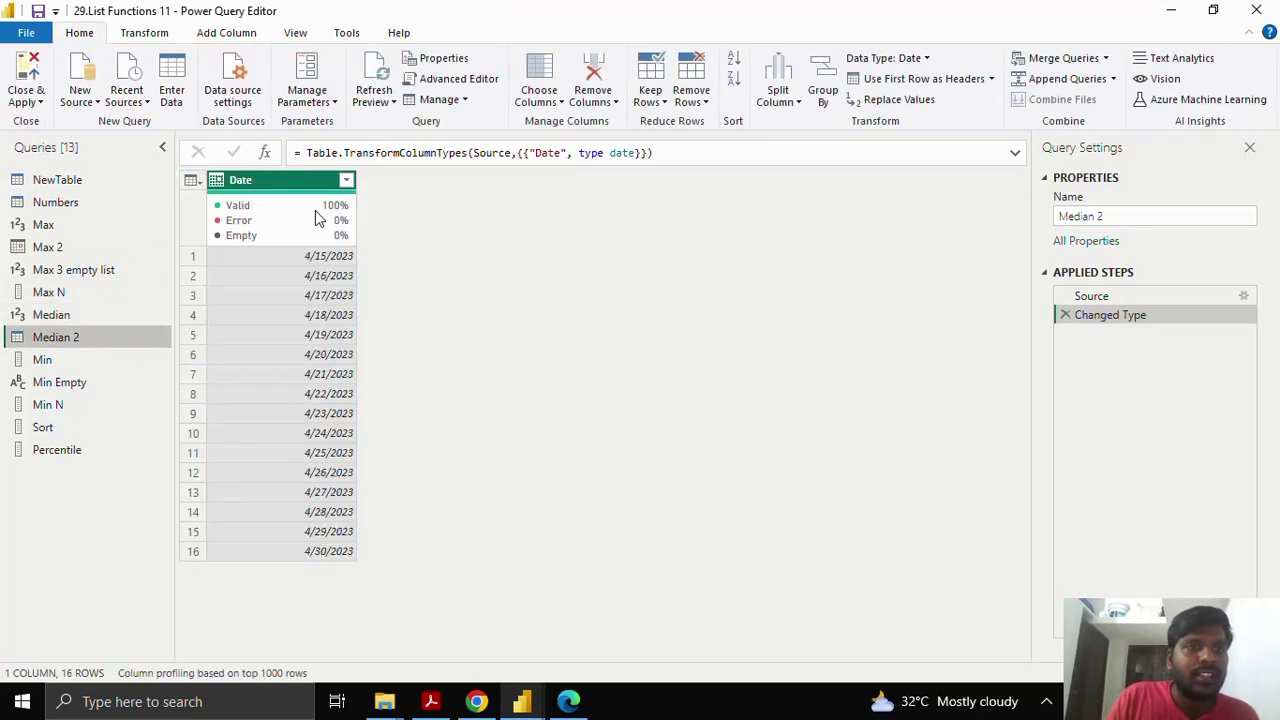
pyautogui.click(265, 155)
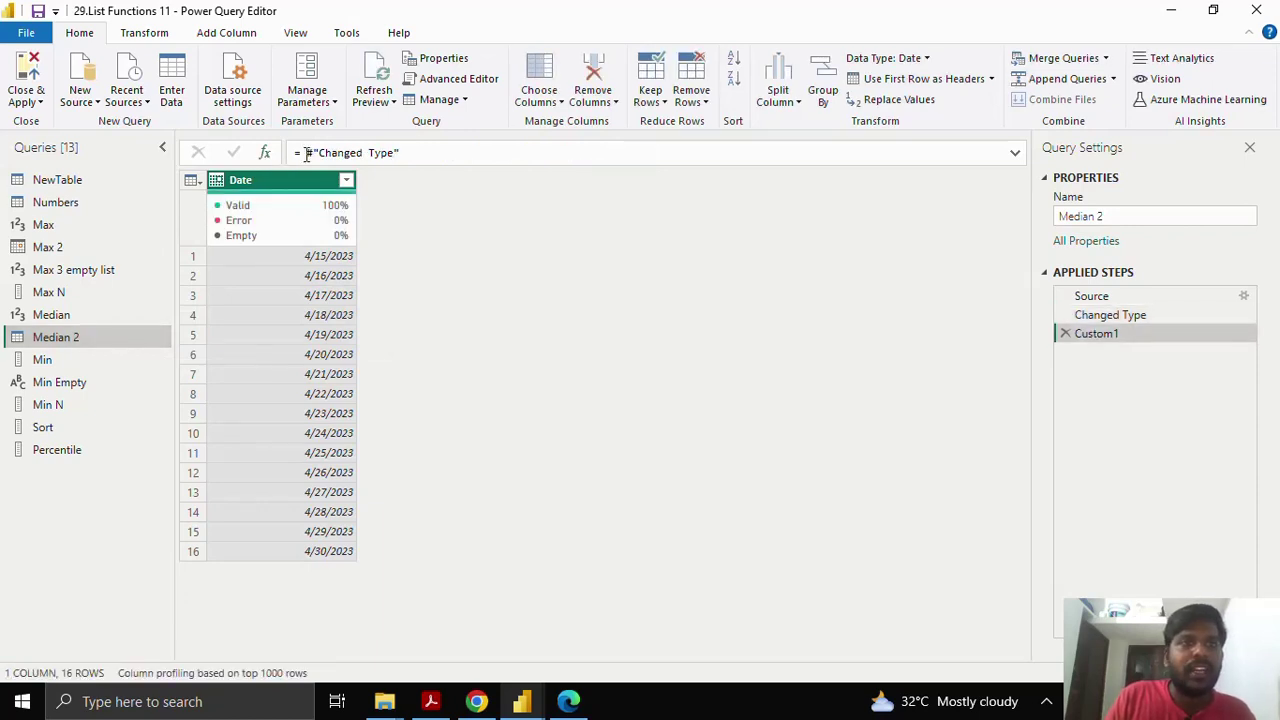
pyautogui.click(309, 153)
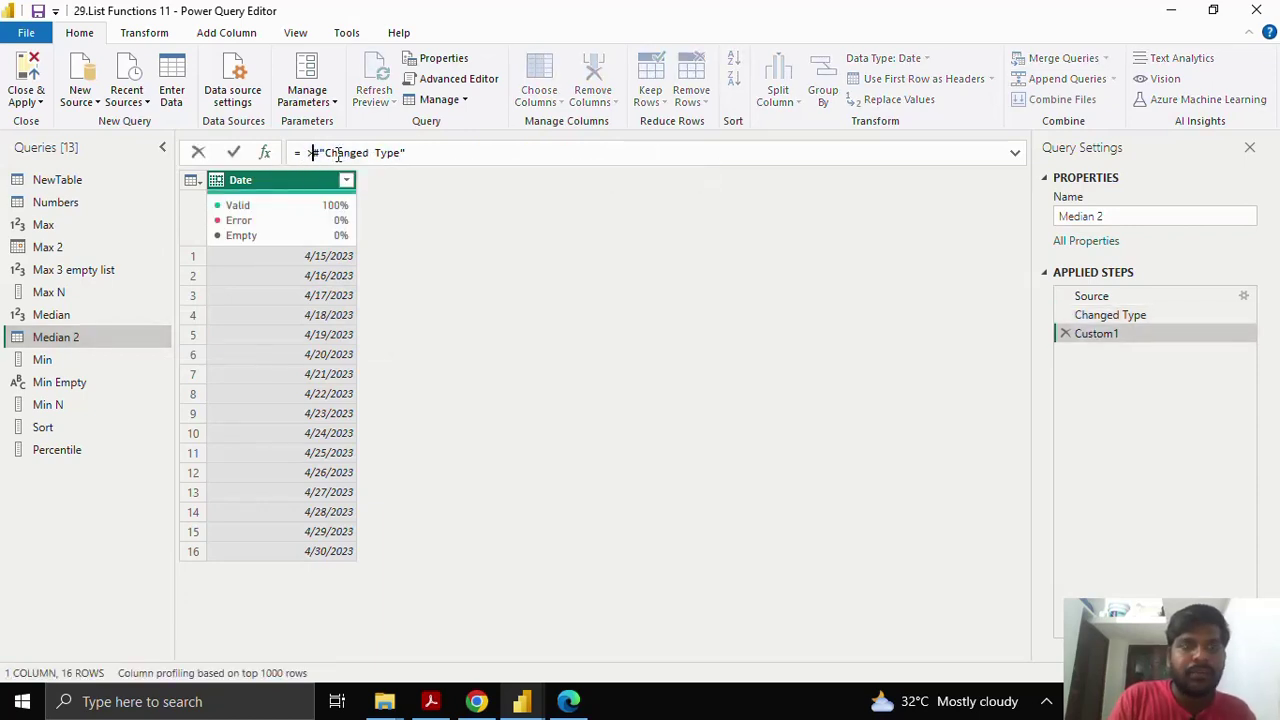
pyautogui.write('.Me')
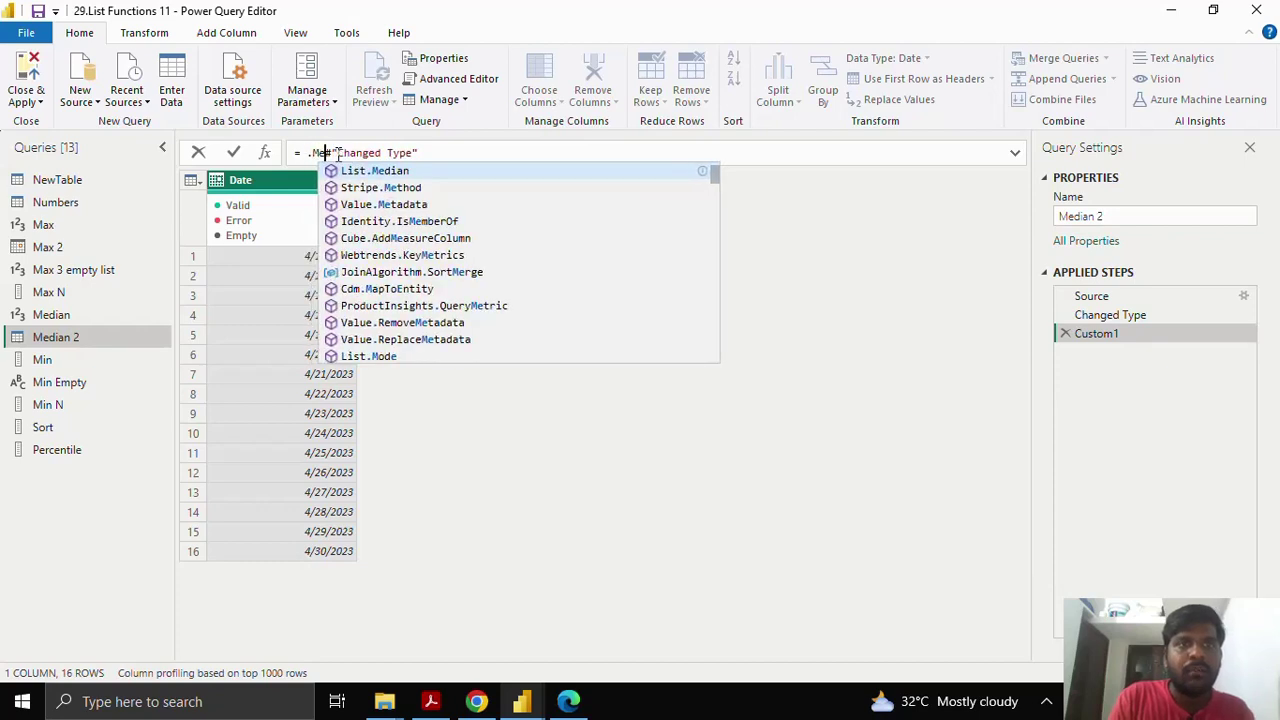
pyautogui.press('Tab')
pyautogui.write('(')
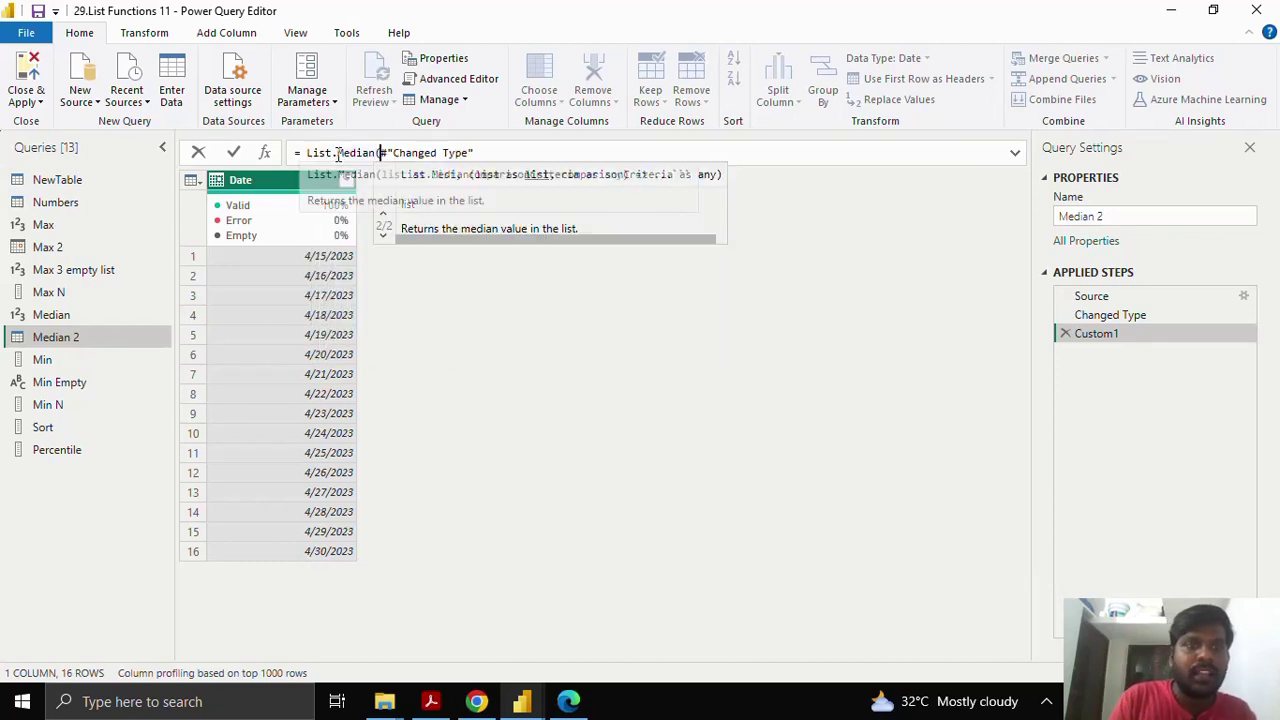
# - Complete the custom step as = List.Median(#"Changed Type"[Date]), commit it and compare the result with the Source dates
pyautogui.click(476, 153)
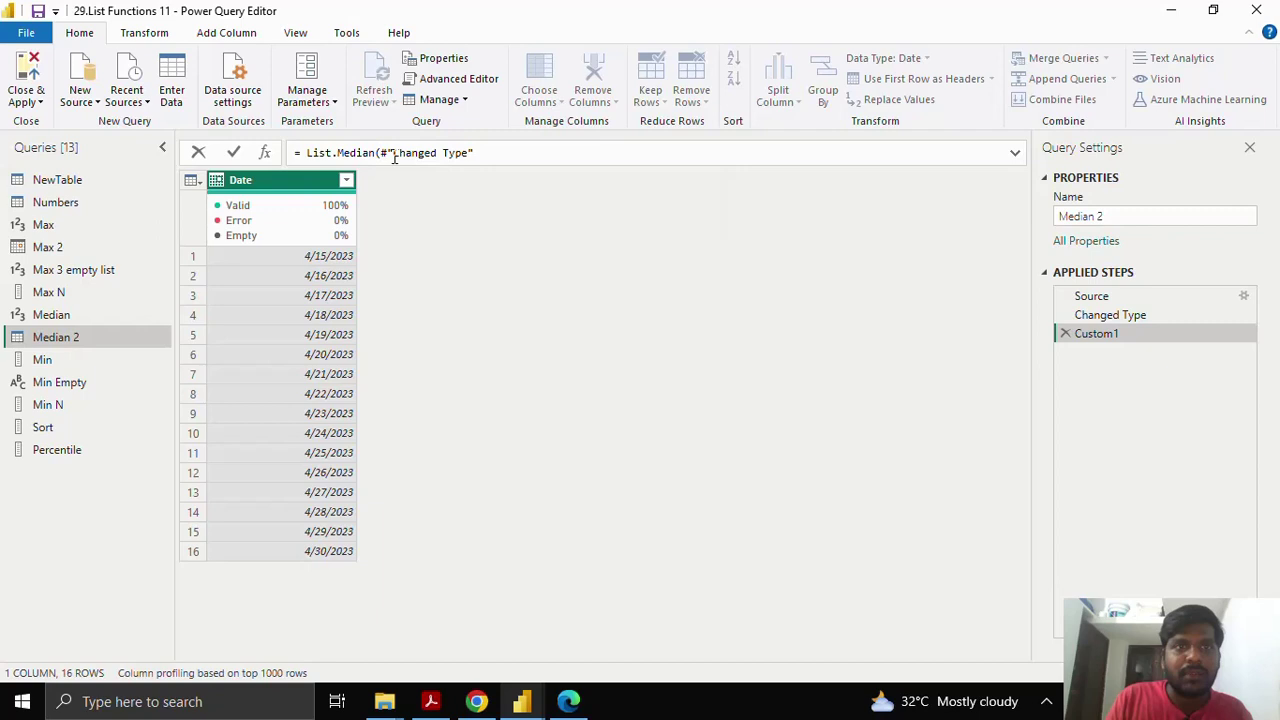
pyautogui.write('[')
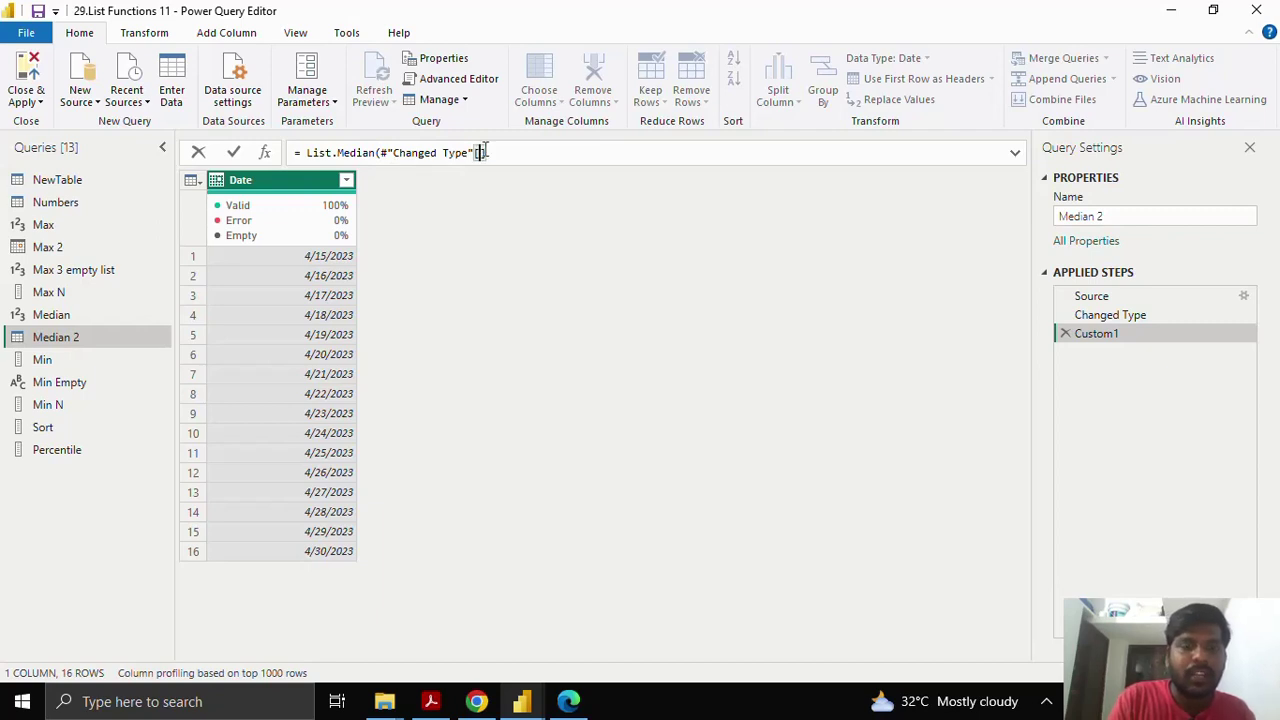
pyautogui.write('Date')
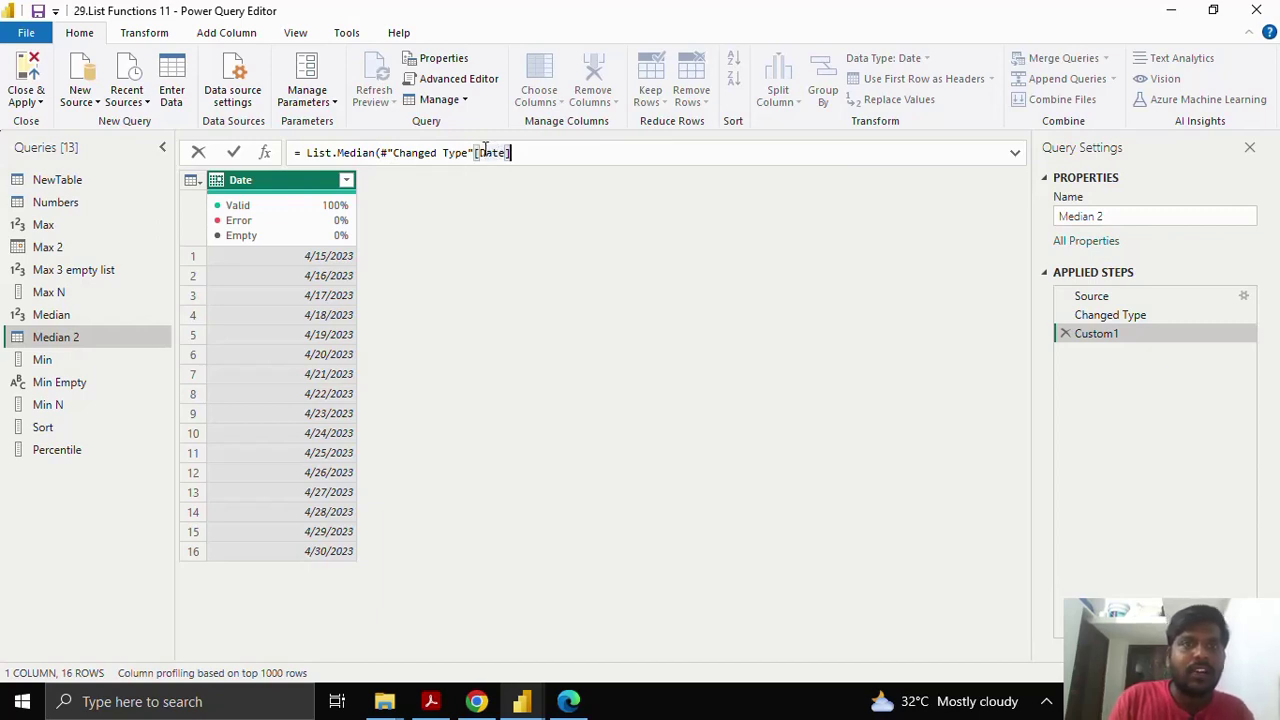
pyautogui.write('],')
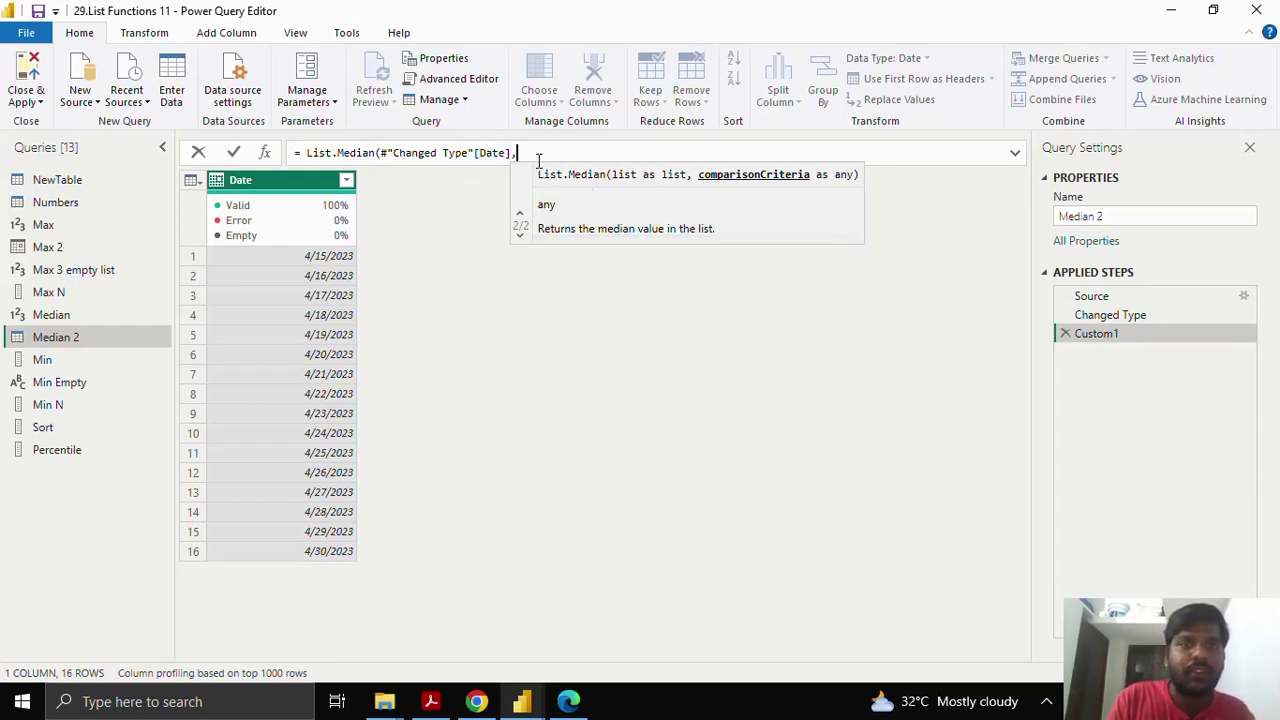
pyautogui.press('BackSpace')
pyautogui.write(')')
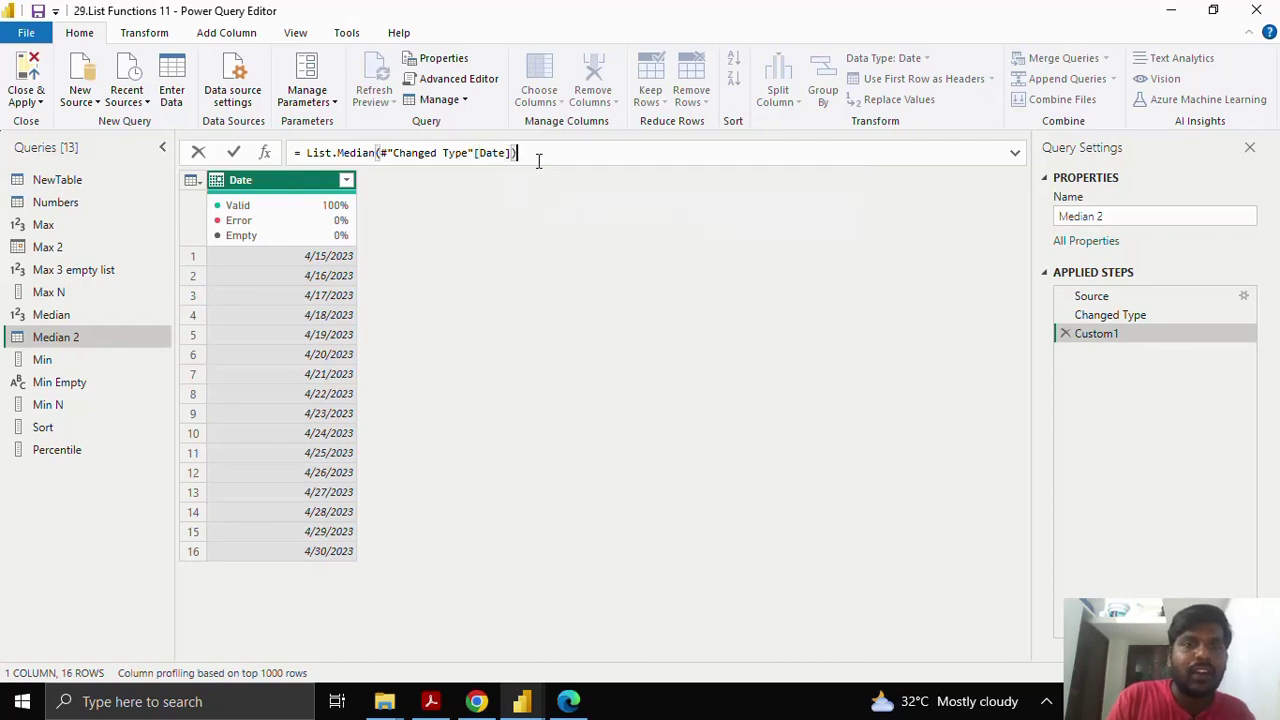
pyautogui.click(237, 152)
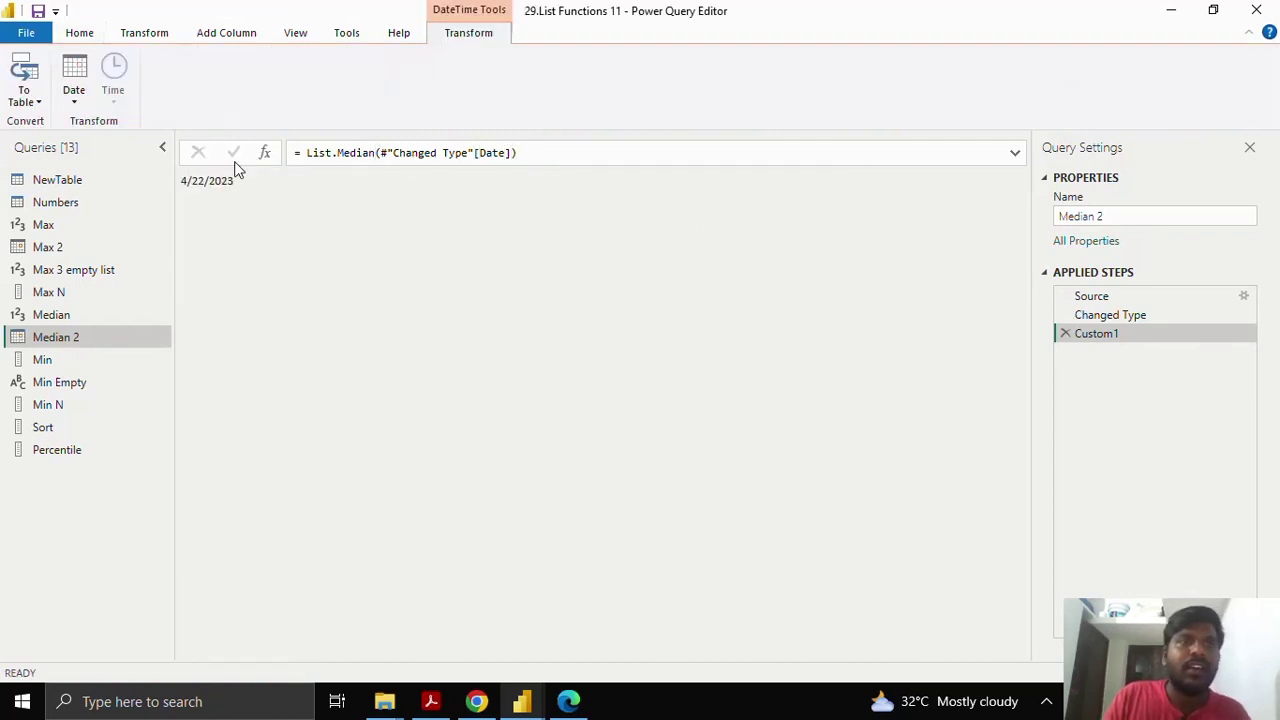
pyautogui.moveTo(182, 181); pyautogui.dragTo(241, 183)
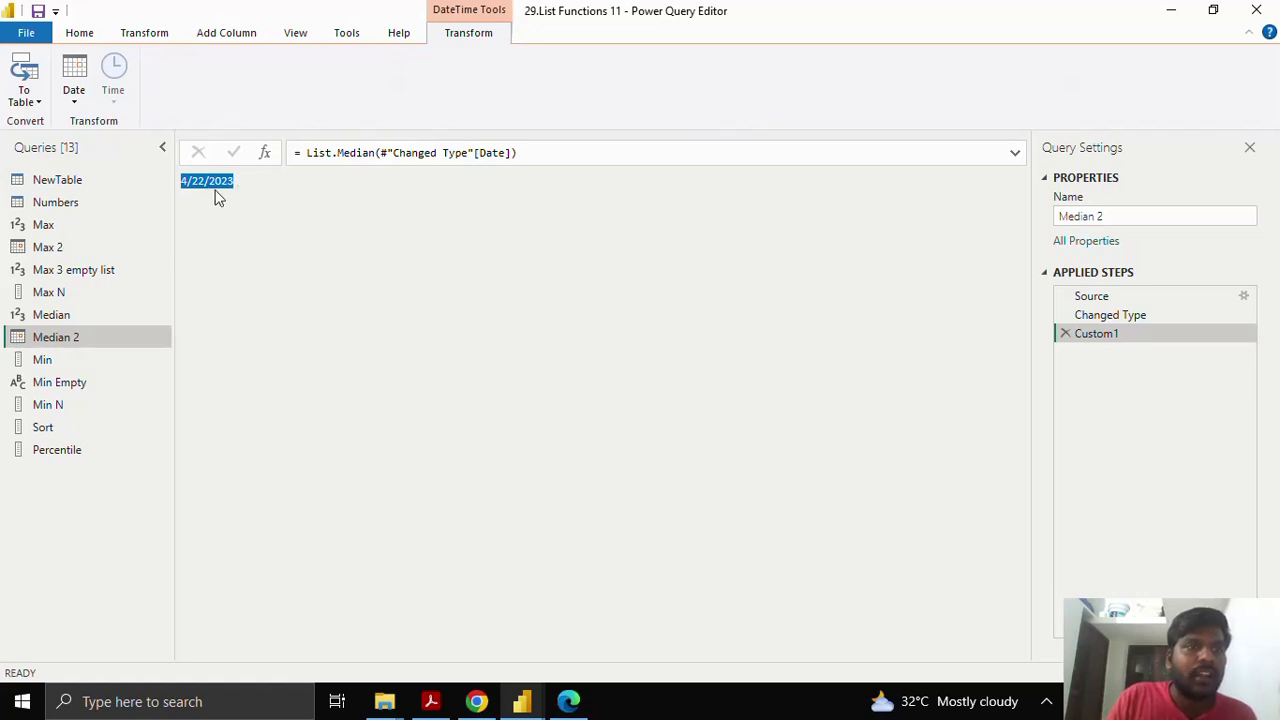
pyautogui.click(1133, 294)
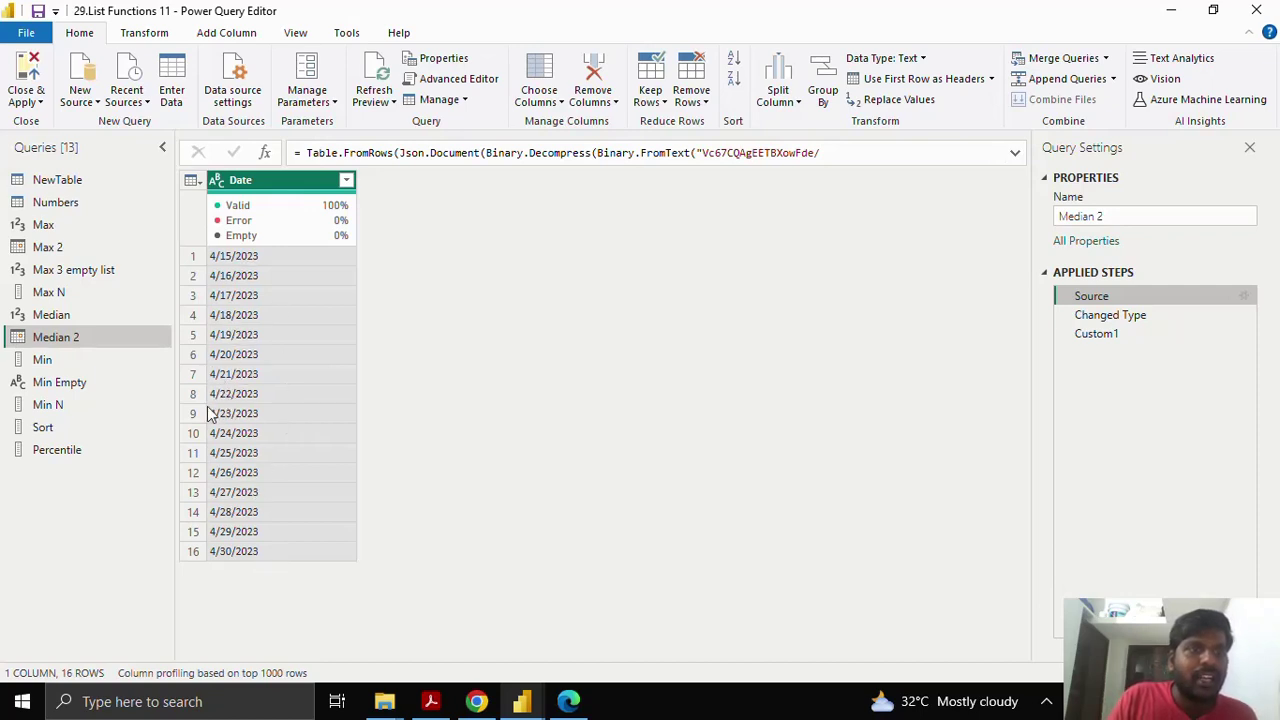
# - Add a custom step after Source in the Min query and clear its default Source reference
pyautogui.click(120, 366)
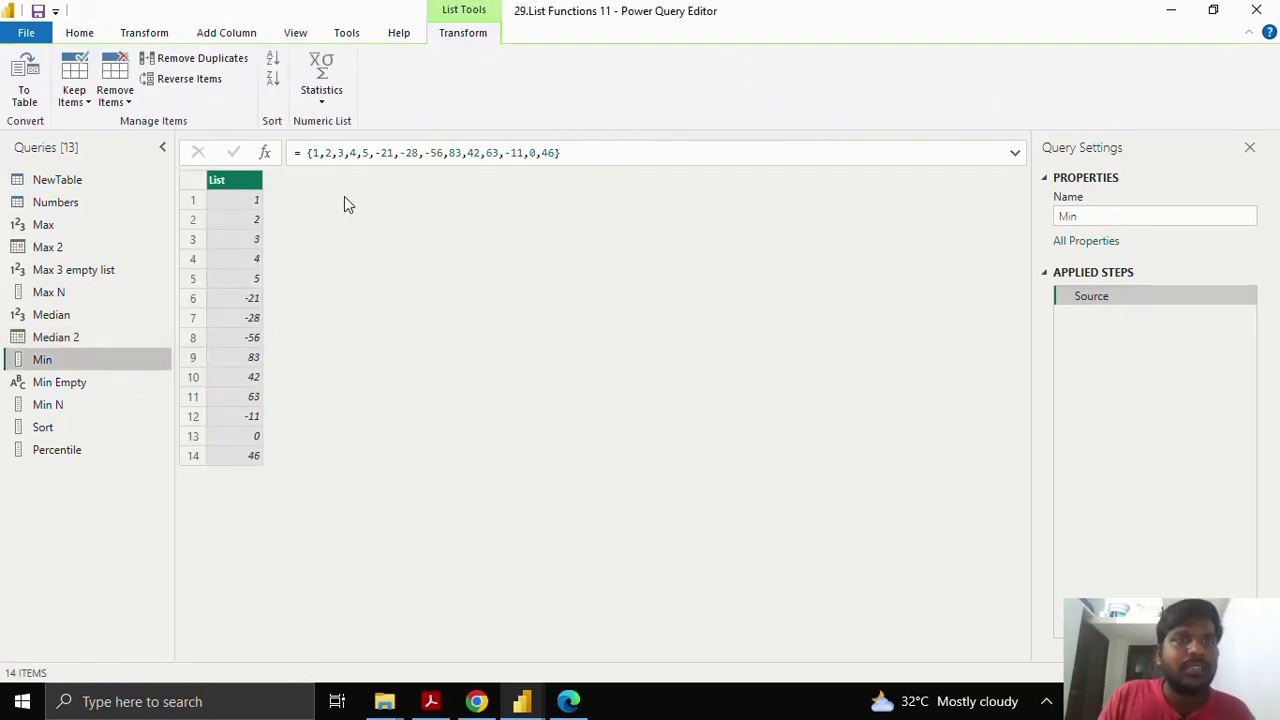
pyautogui.click(266, 153)
pyautogui.click(306, 152)
pyautogui.moveTo(306, 152); pyautogui.dragTo(385, 150)
pyautogui.write('L')
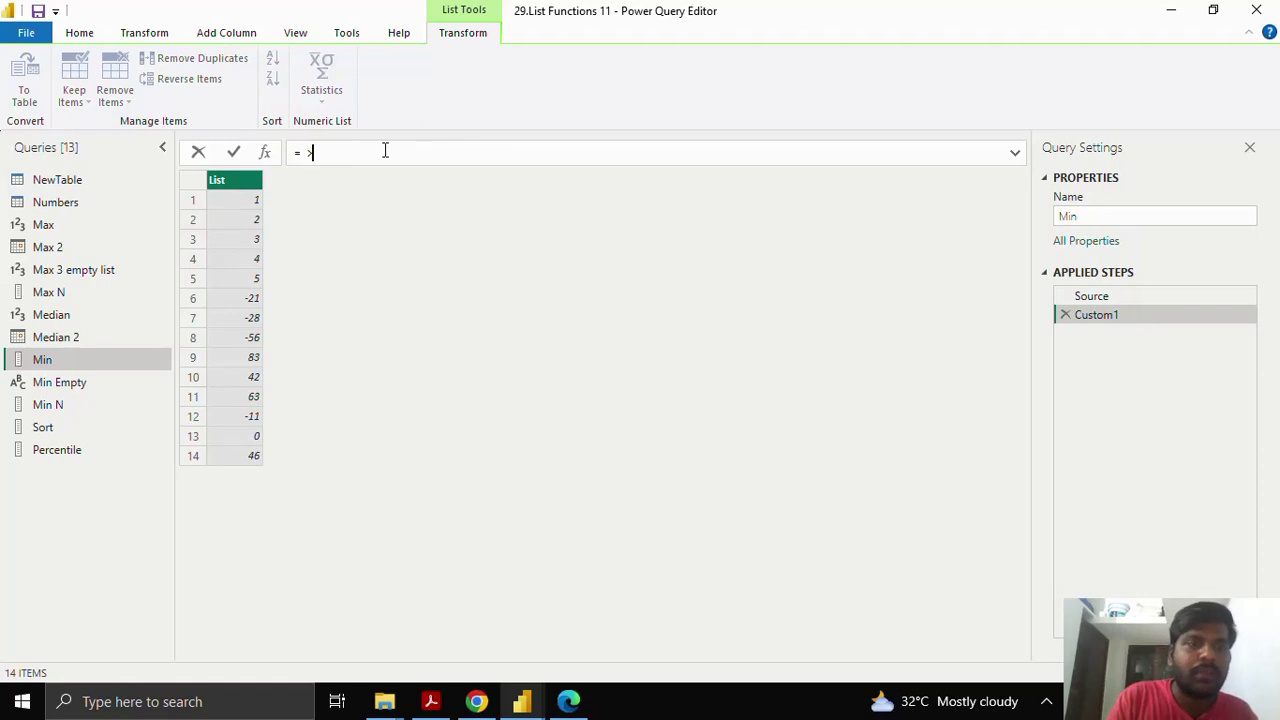
# - Set the Min query's custom step to = List.Min(Source), commit it and check the result
pyautogui.write('Min')
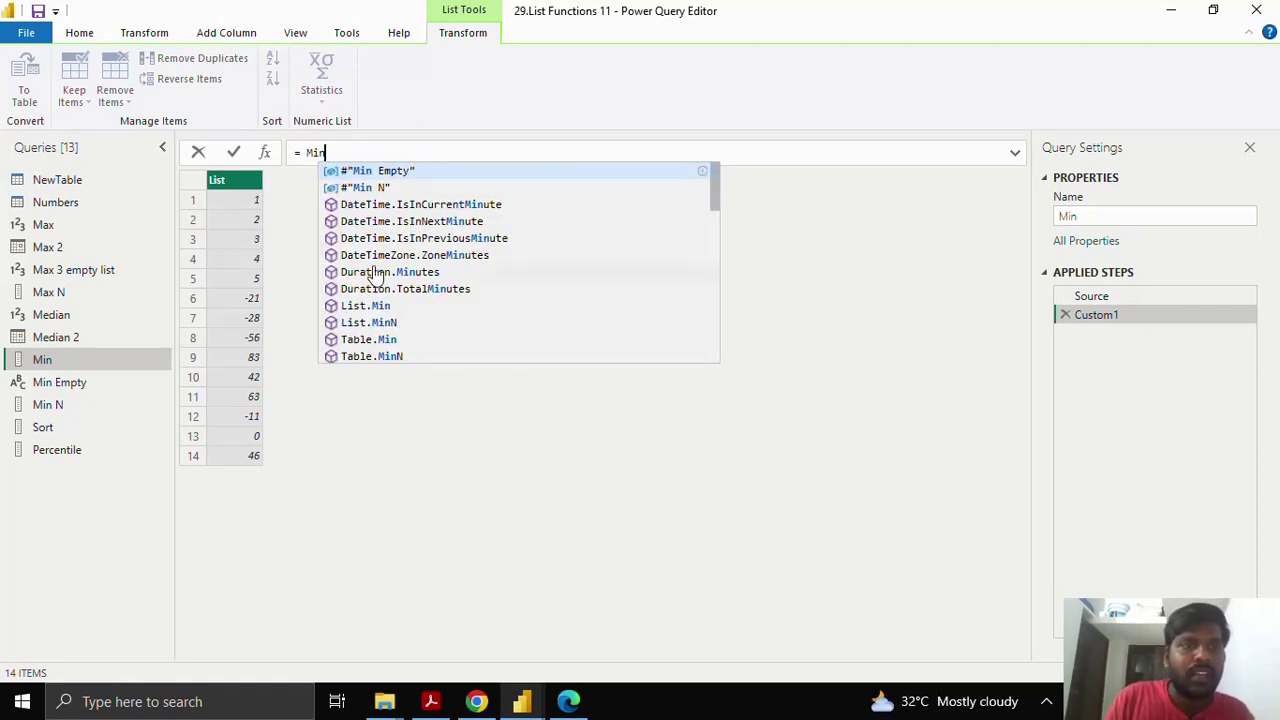
pyautogui.click(365, 305)
pyautogui.write('(')
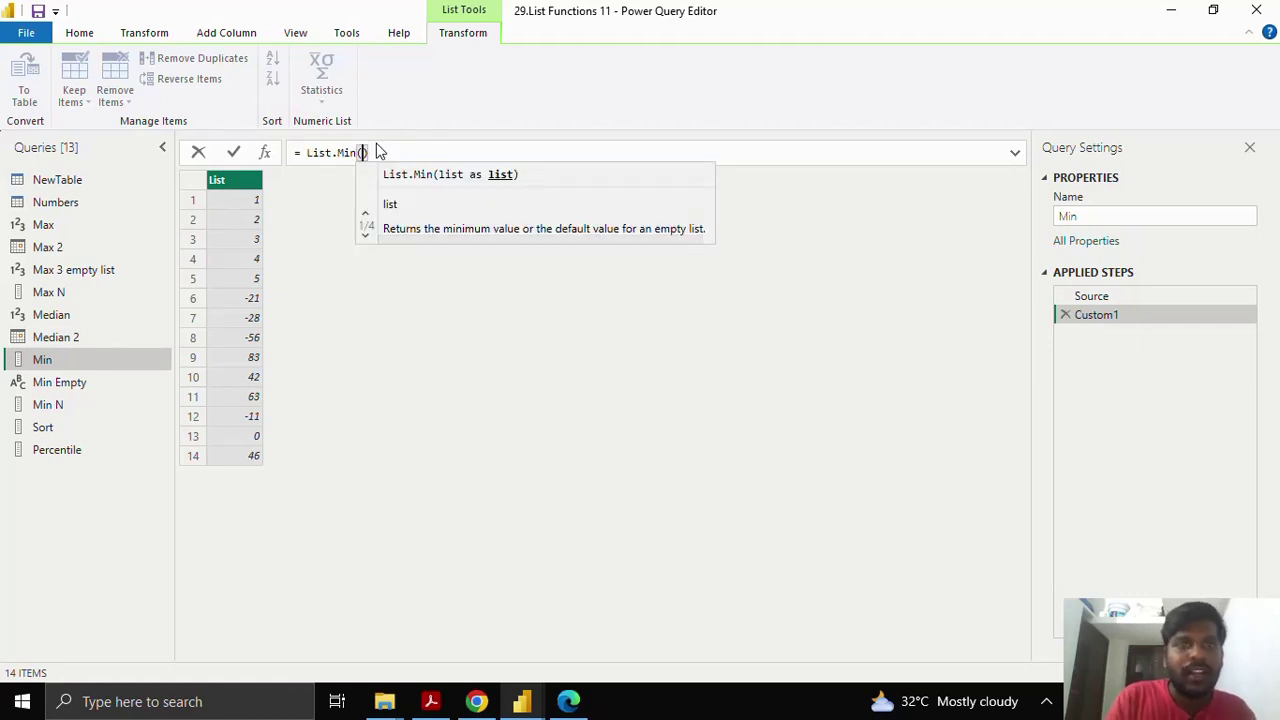
pyautogui.write('S')
pyautogui.press('Tab')
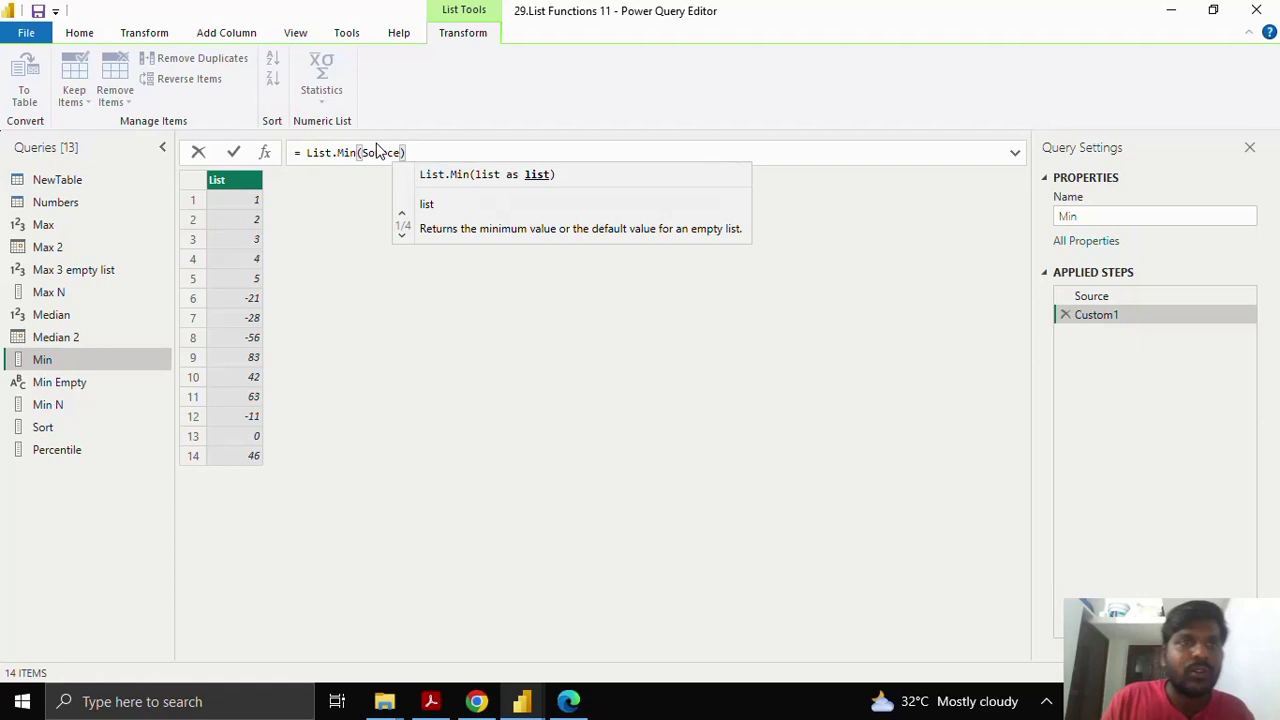
pyautogui.click(233, 152)
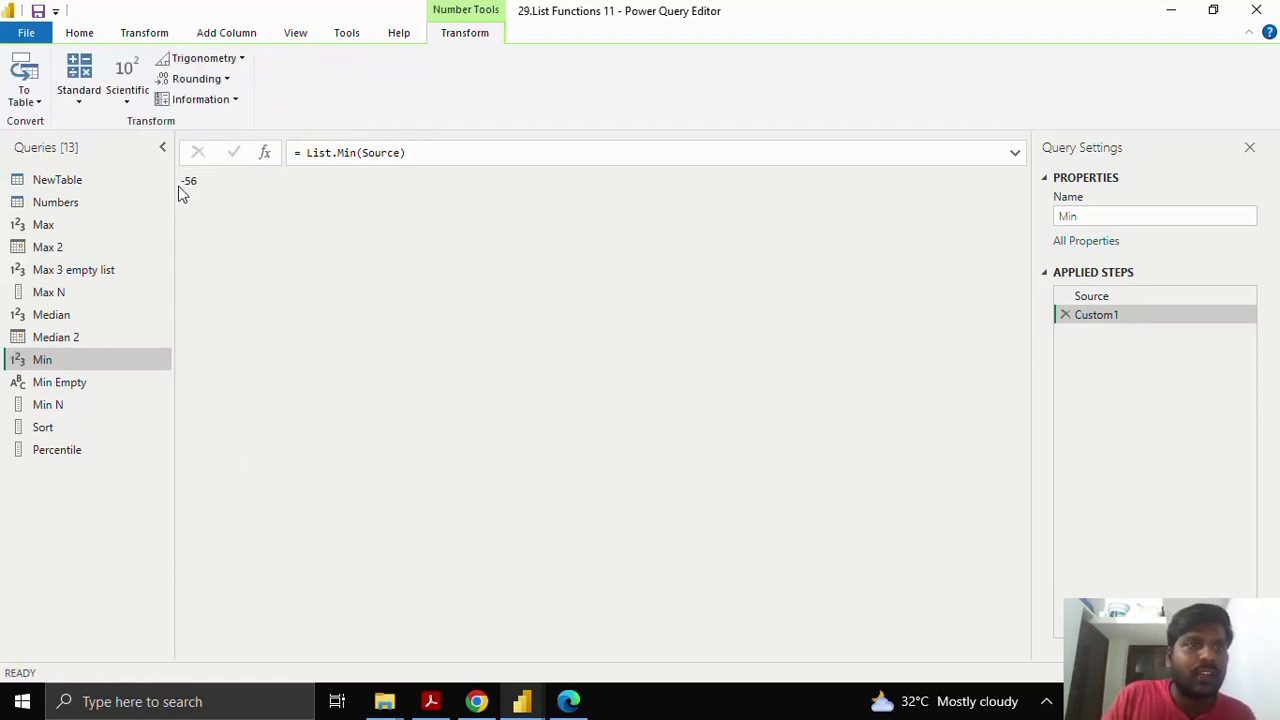
pyautogui.moveTo(181, 181); pyautogui.dragTo(200, 181)
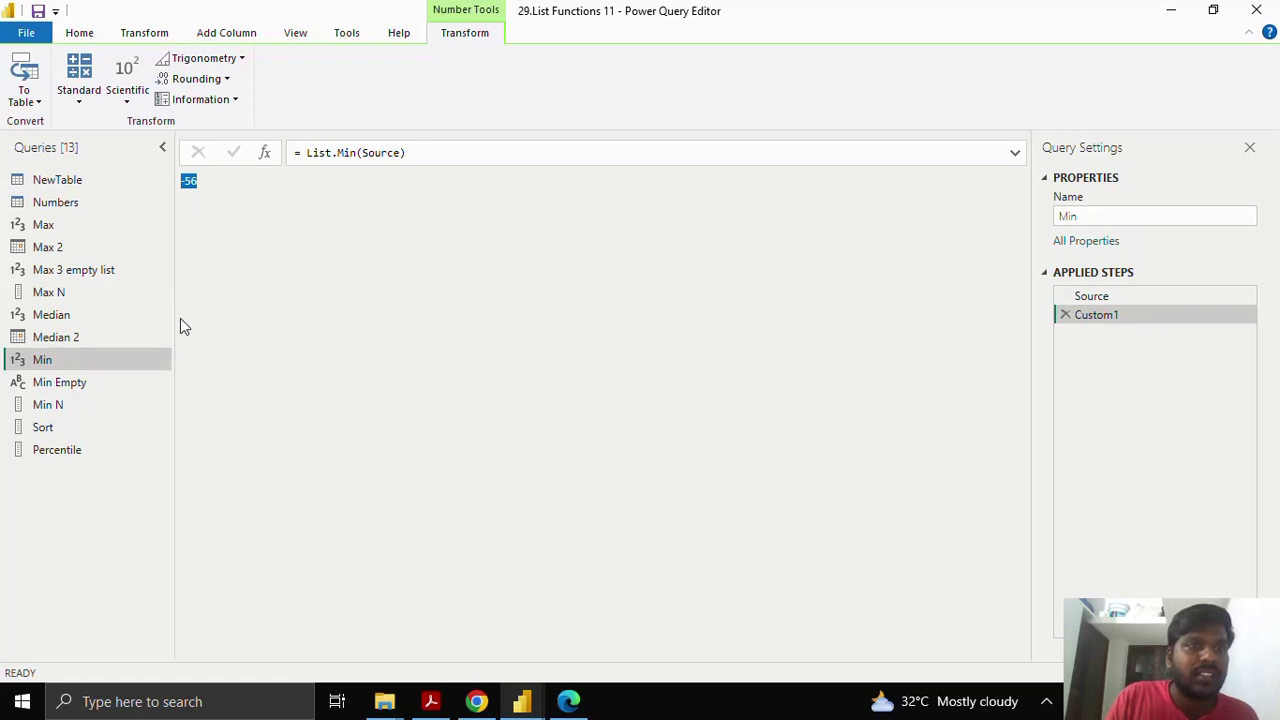
# - Set the Min Empty query's Source formula to = List.Min({},"No List") and commit it
pyautogui.click(123, 381)
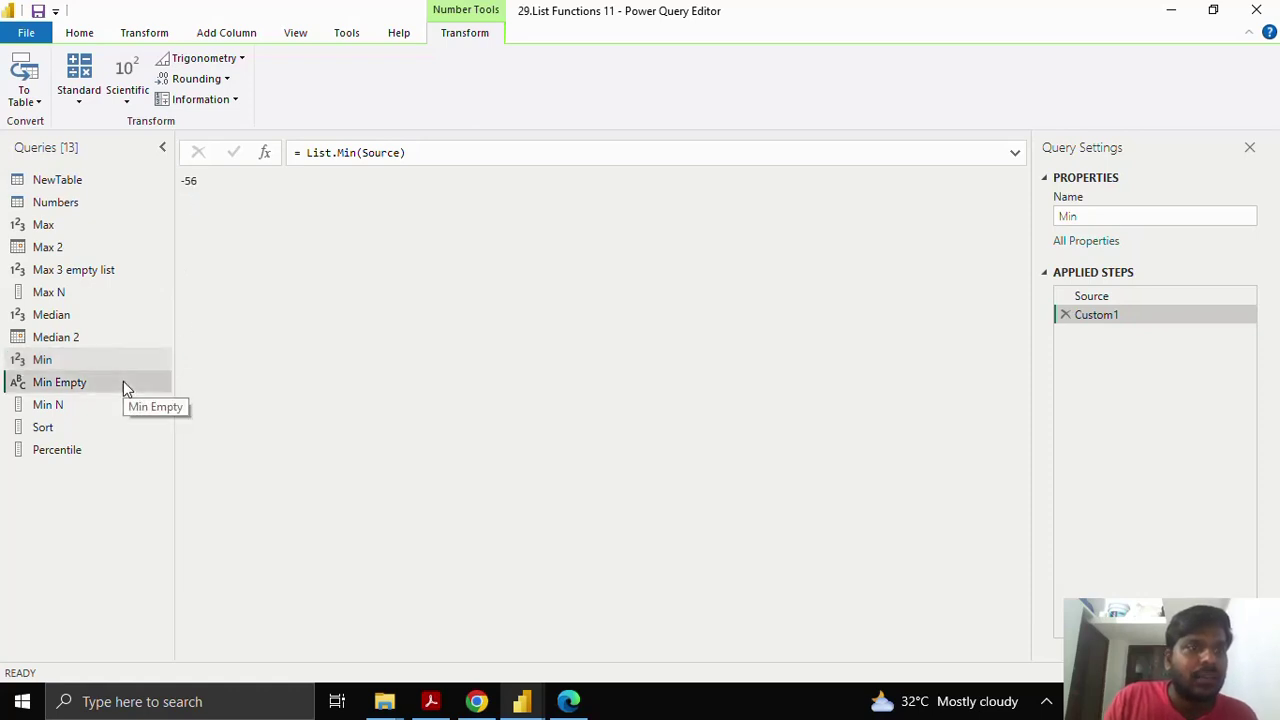
pyautogui.click(321, 152)
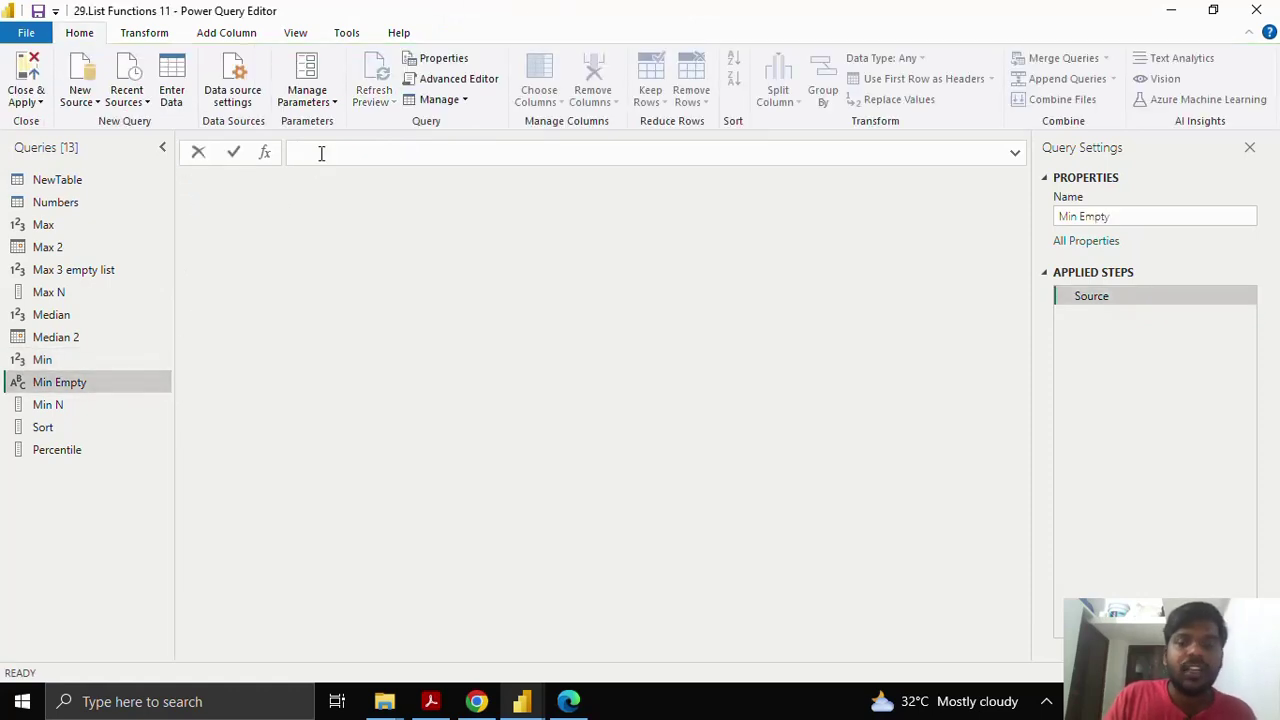
pyautogui.write('=')
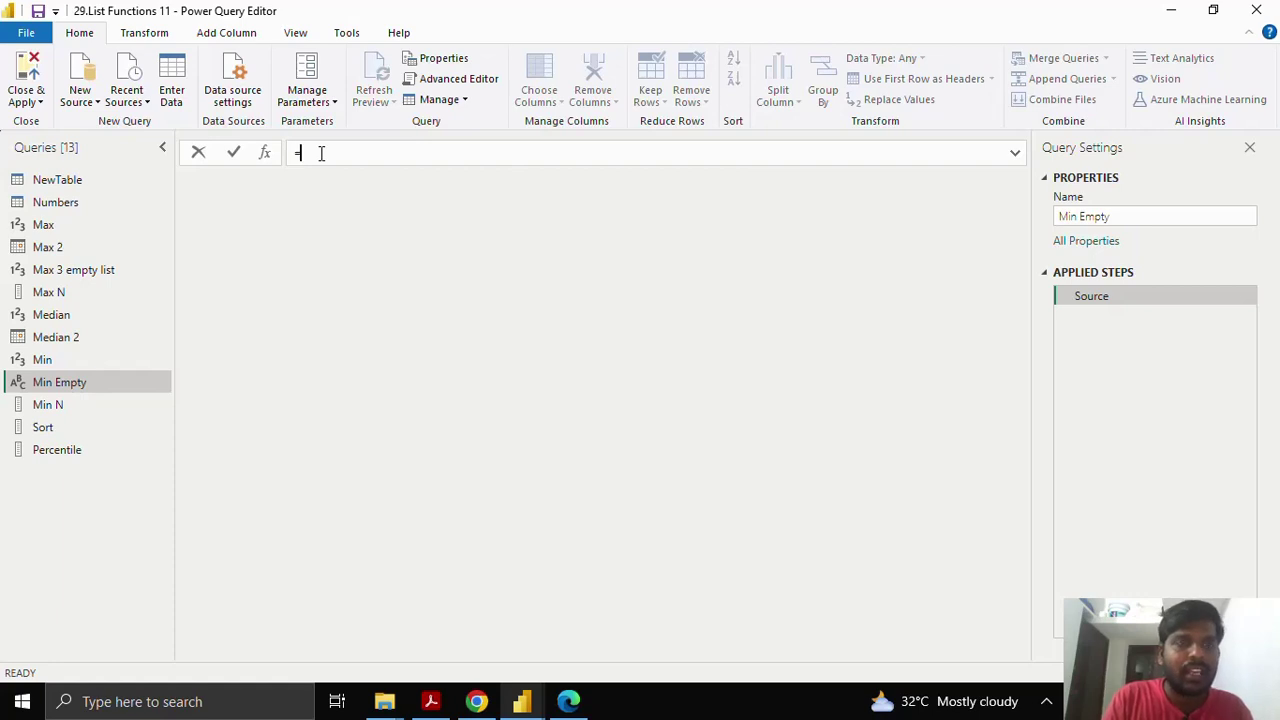
pyautogui.write(' List.Min')
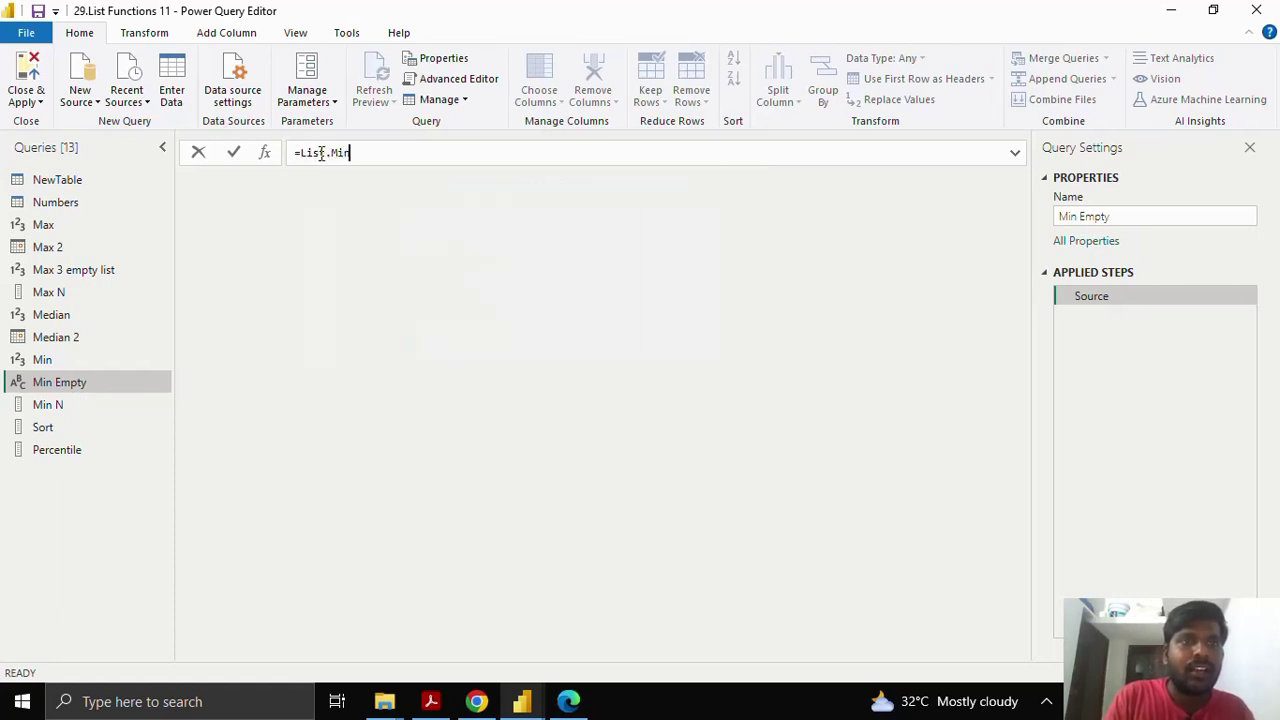
pyautogui.write('({')
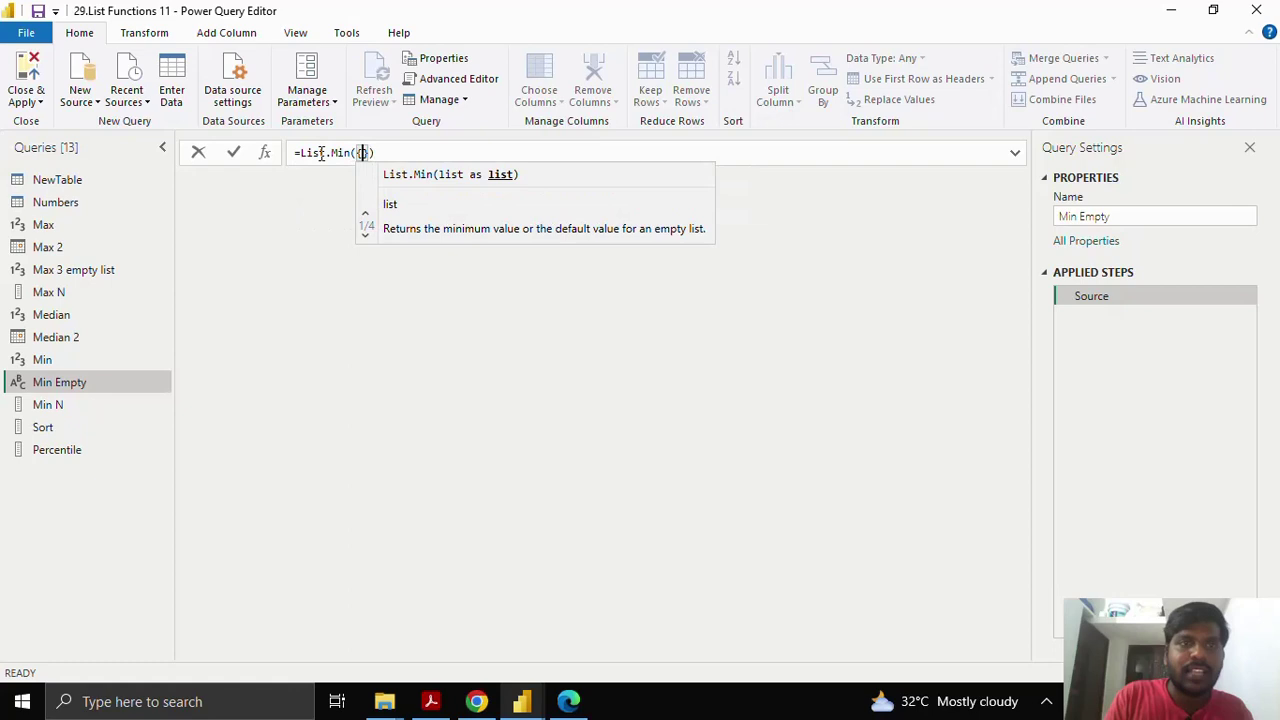
pyautogui.write(',')
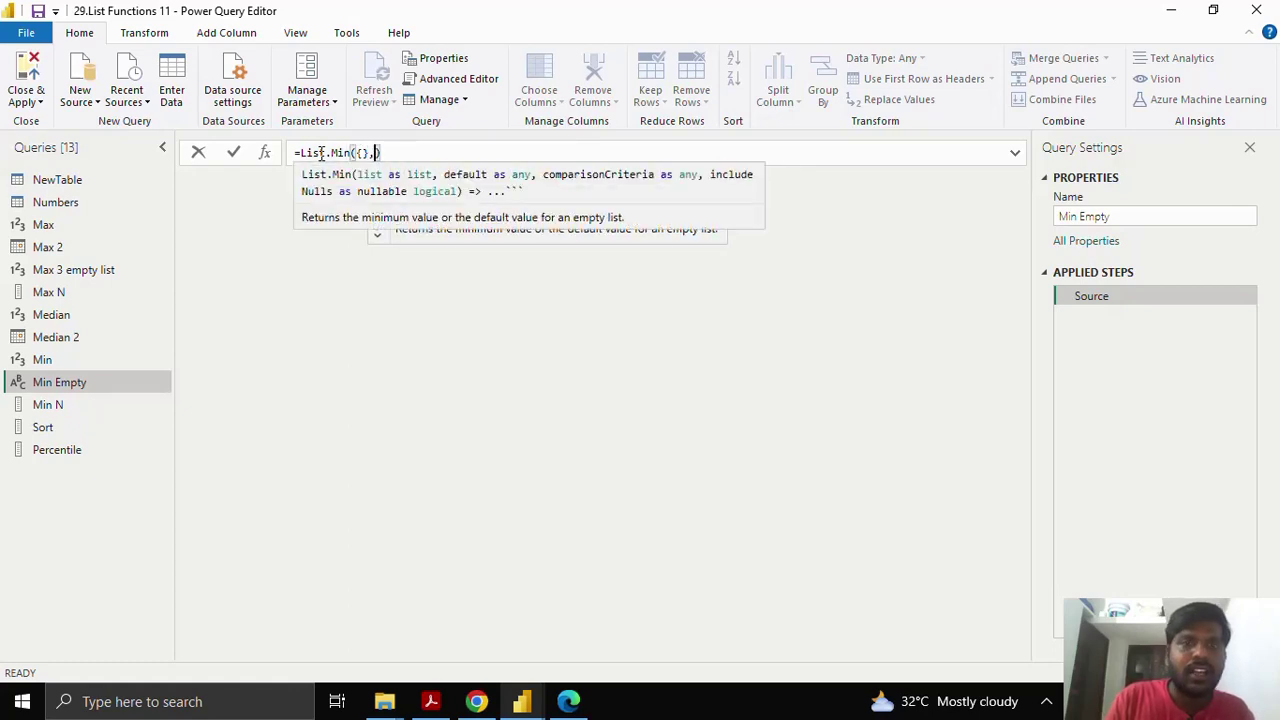
pyautogui.write('"')
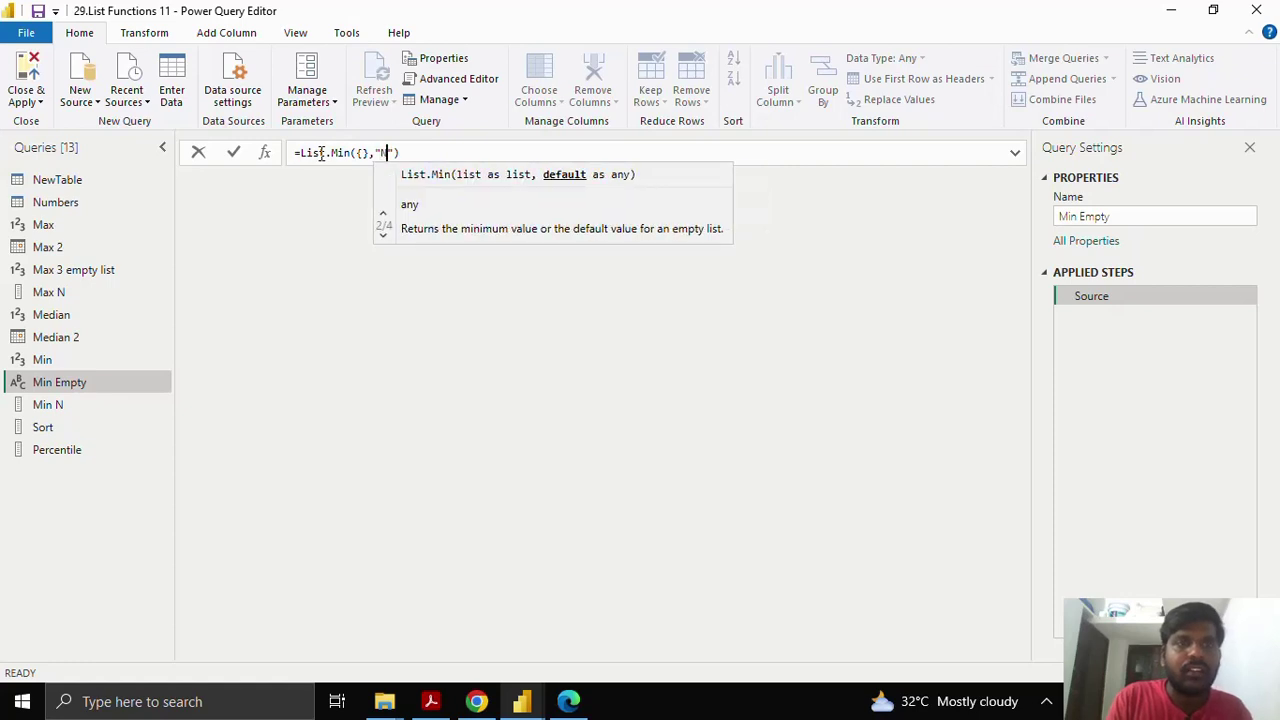
pyautogui.write('No')
pyautogui.write(' Lis')
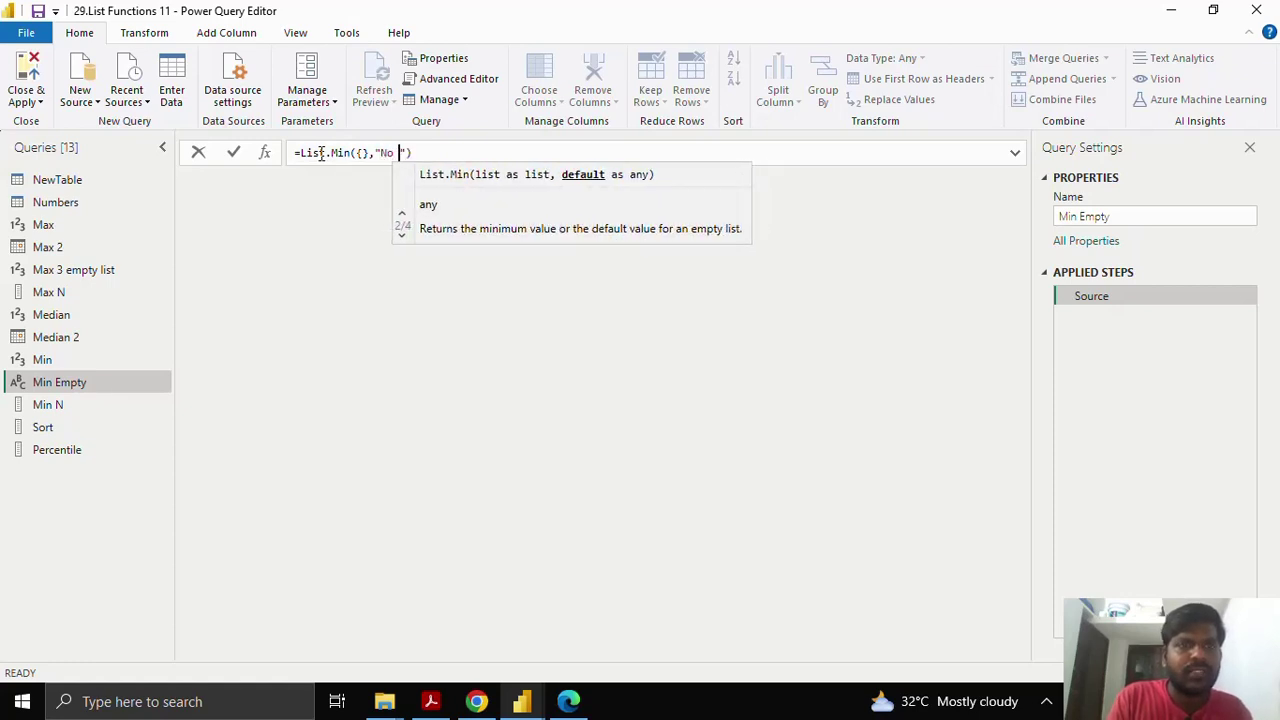
pyautogui.write('t')
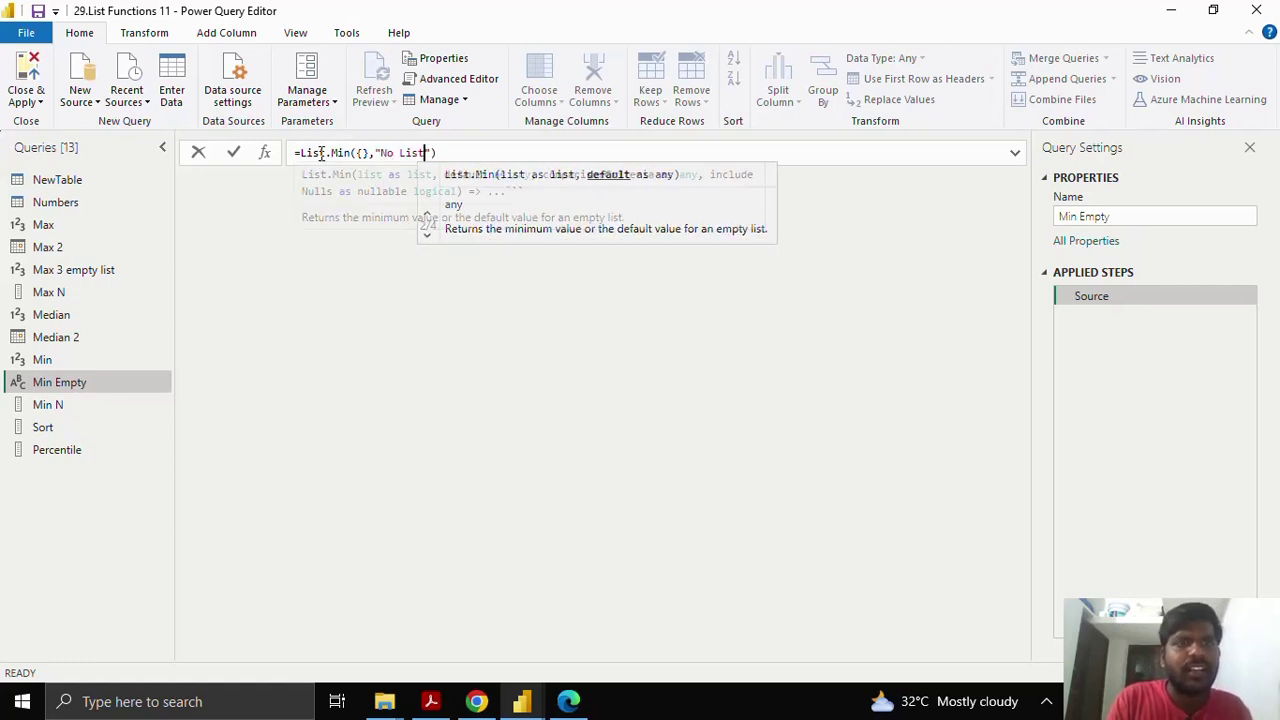
pyautogui.click(235, 155)
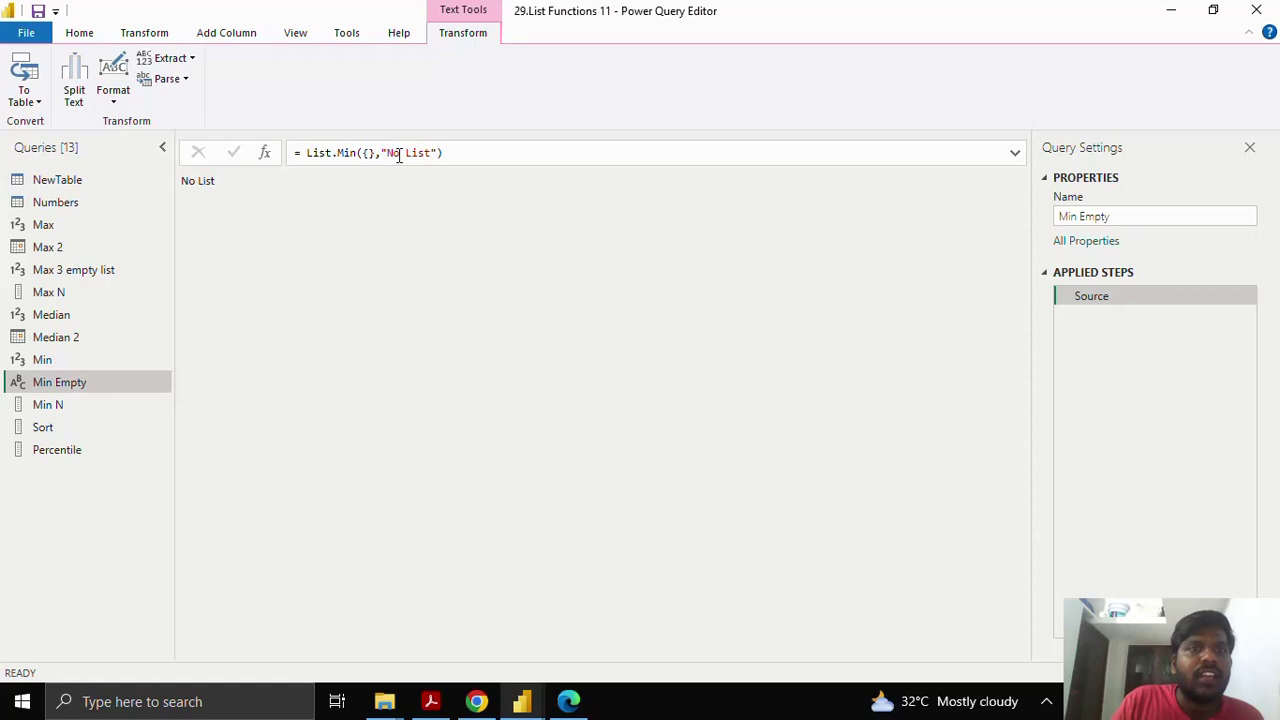
# - Fill the empty list in the Min Empty formula with 1,2,3, commit it and compare the result with the default argument
pyautogui.doubleClick(368, 153)
pyautogui.click(370, 155)
pyautogui.write('1,2,3')
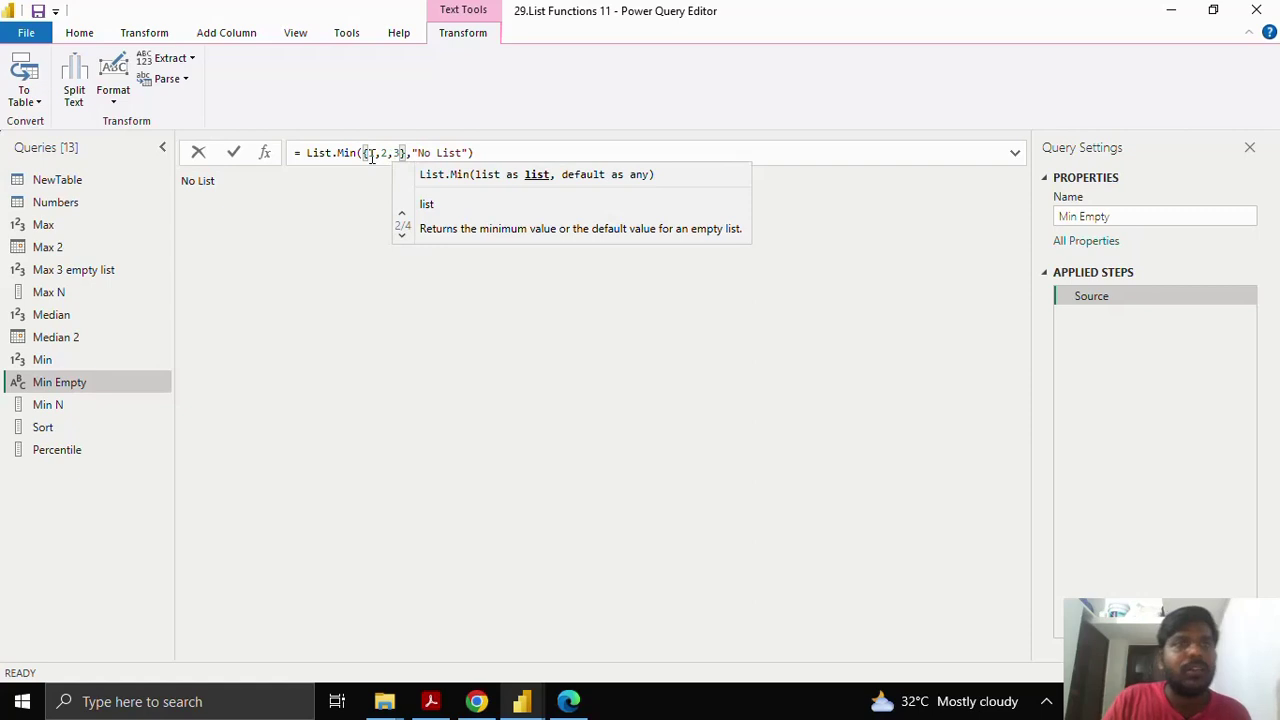
pyautogui.click(233, 153)
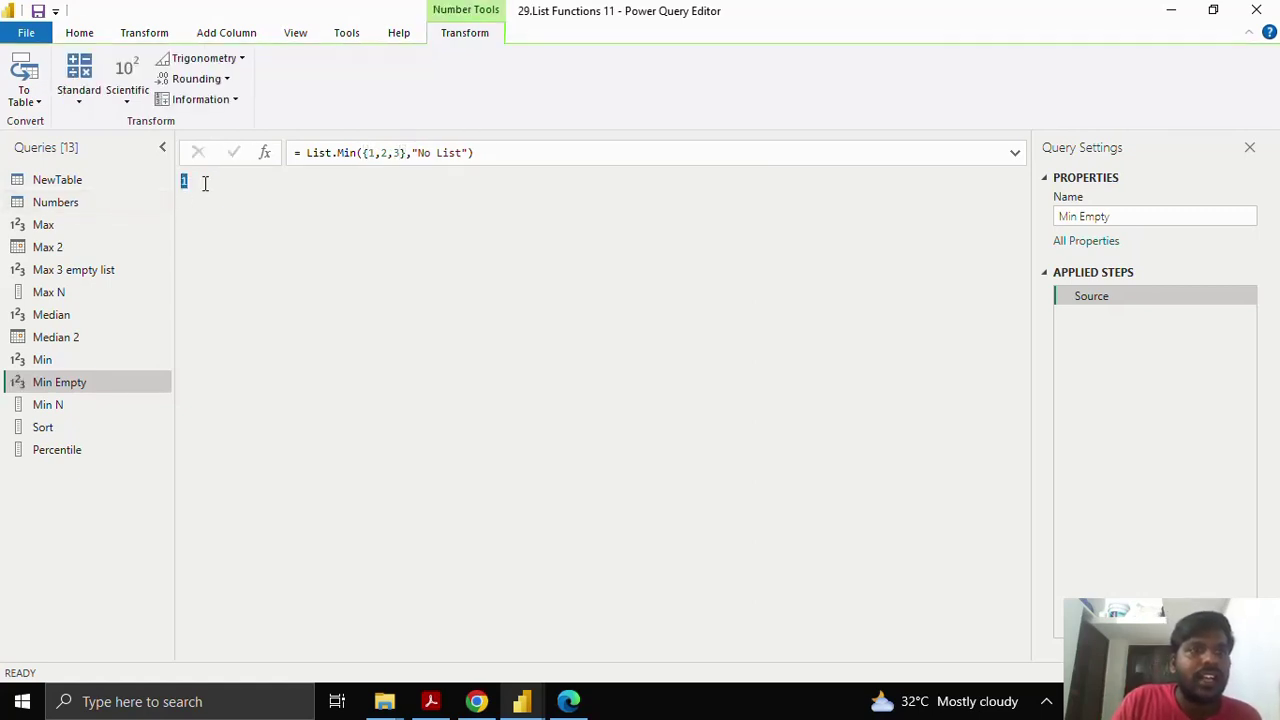
pyautogui.moveTo(183, 178); pyautogui.dragTo(191, 179)
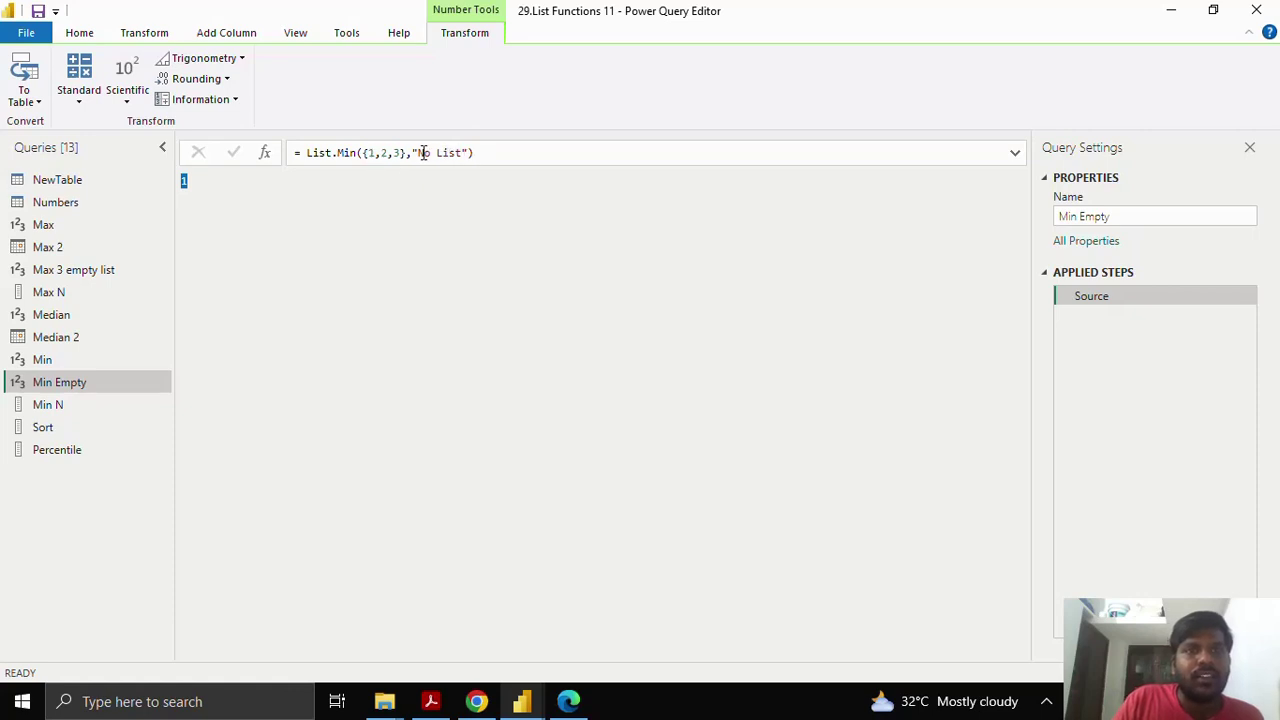
pyautogui.moveTo(418, 153); pyautogui.dragTo(462, 153)
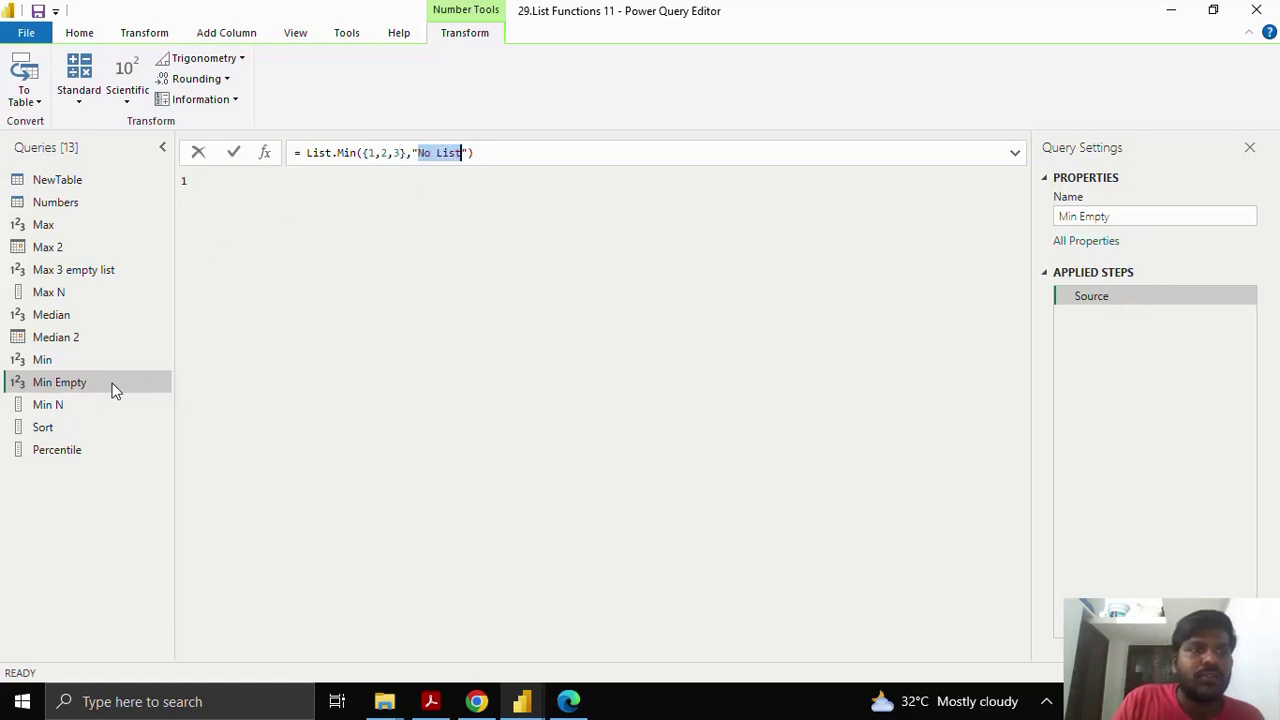
# - Add a custom step after Source in the Min N query and clear its default Source reference
pyautogui.click(100, 405)
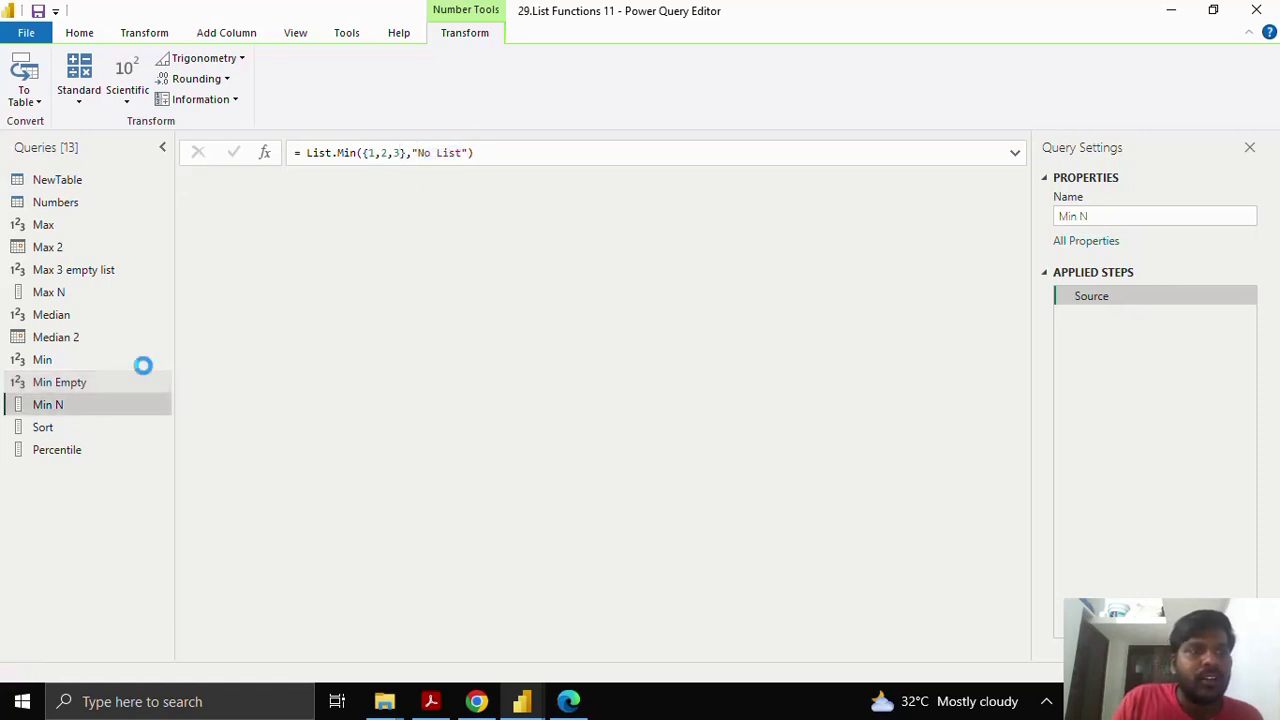
pyautogui.click(266, 156)
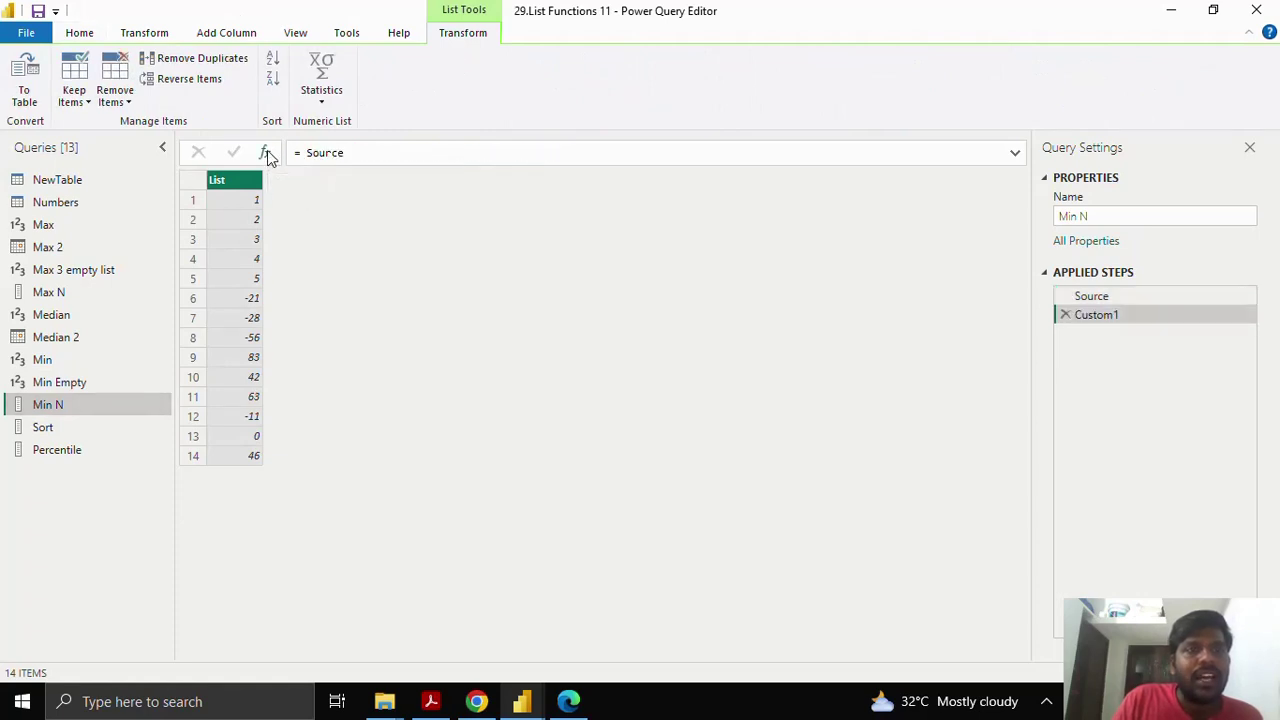
pyautogui.moveTo(305, 152); pyautogui.dragTo(365, 152)
pyautogui.press('BackSpace')
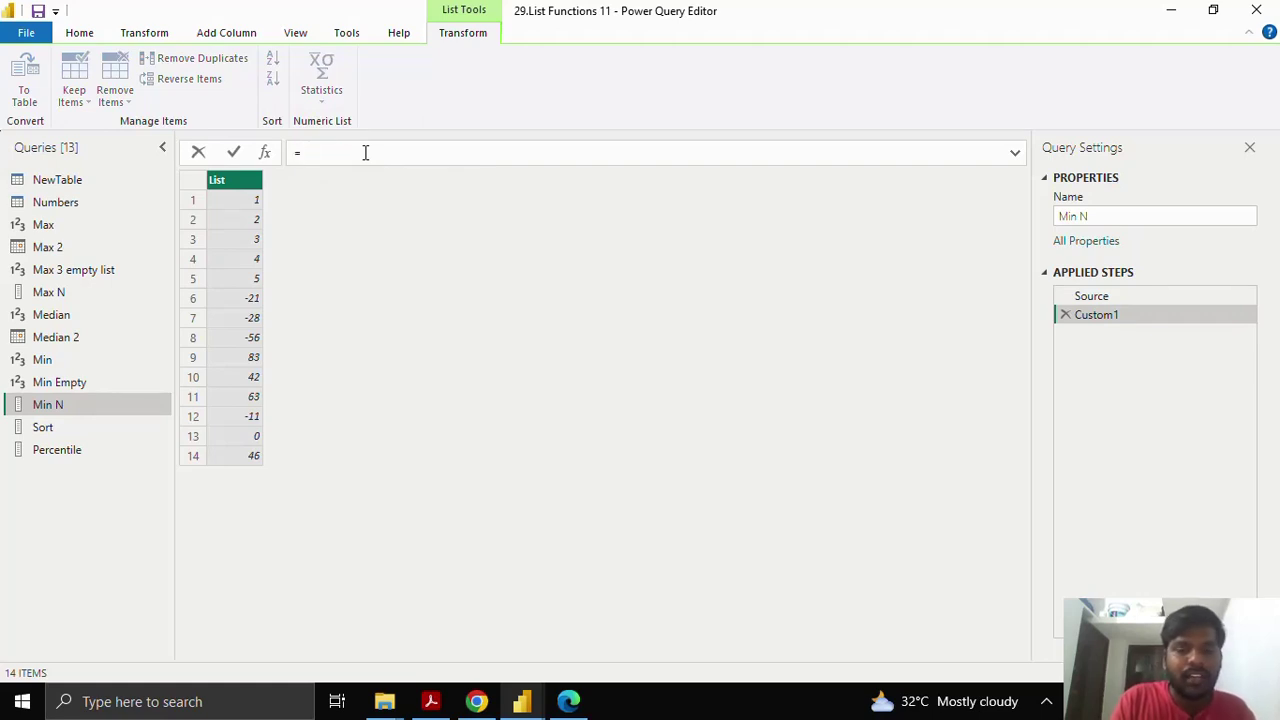
# - Set the Min N query's custom step to = List.MinN(Source,4) and commit it
pyautogui.write('Min')
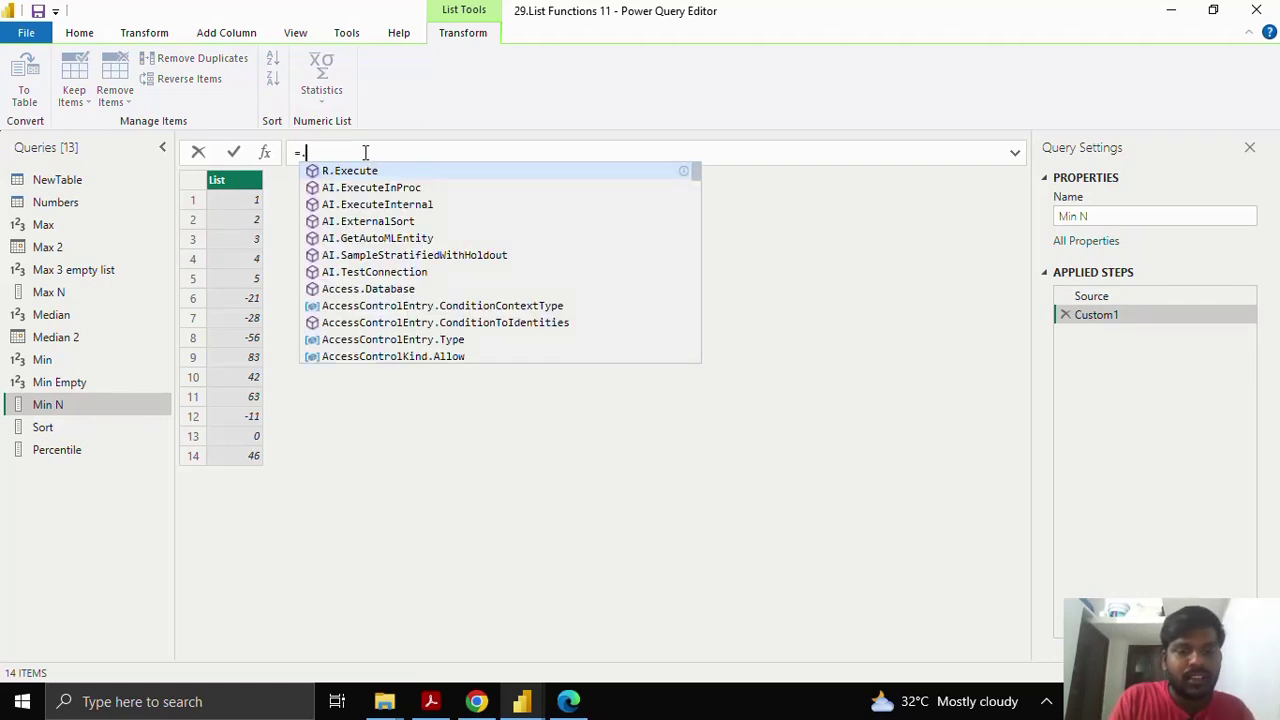
pyautogui.press('Down')
pyautogui.press('Tab')
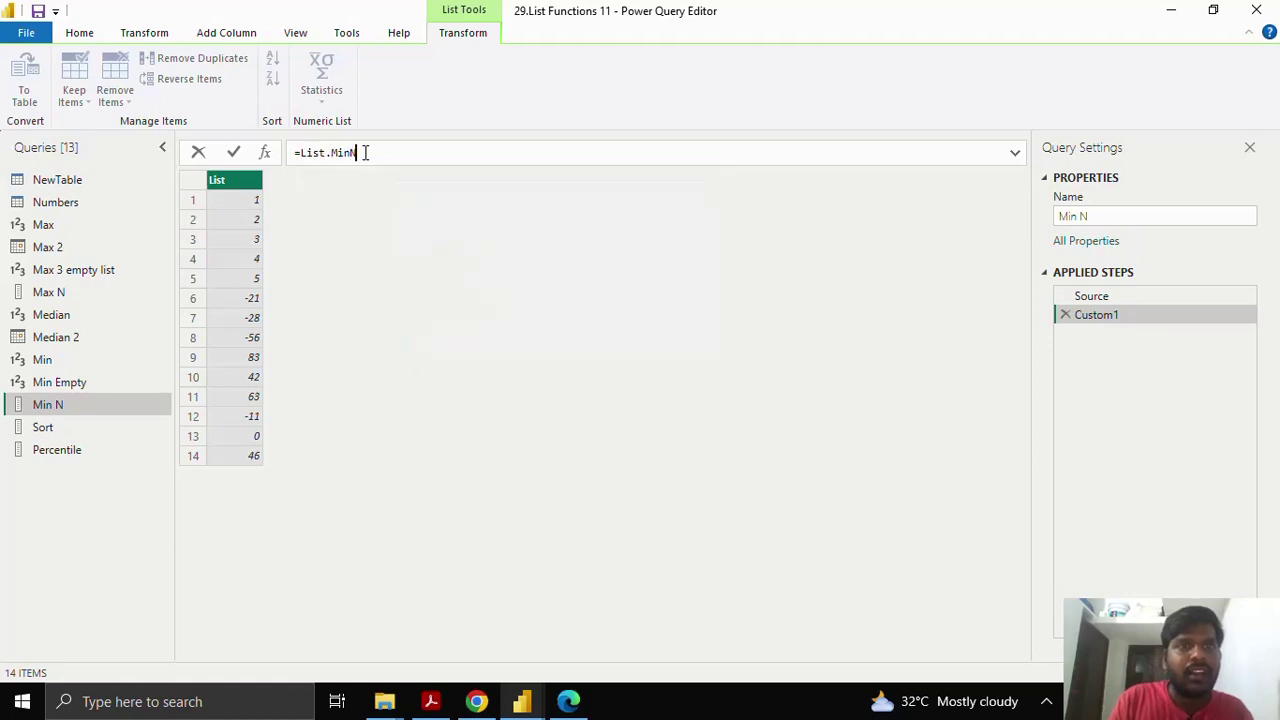
pyautogui.write('(So')
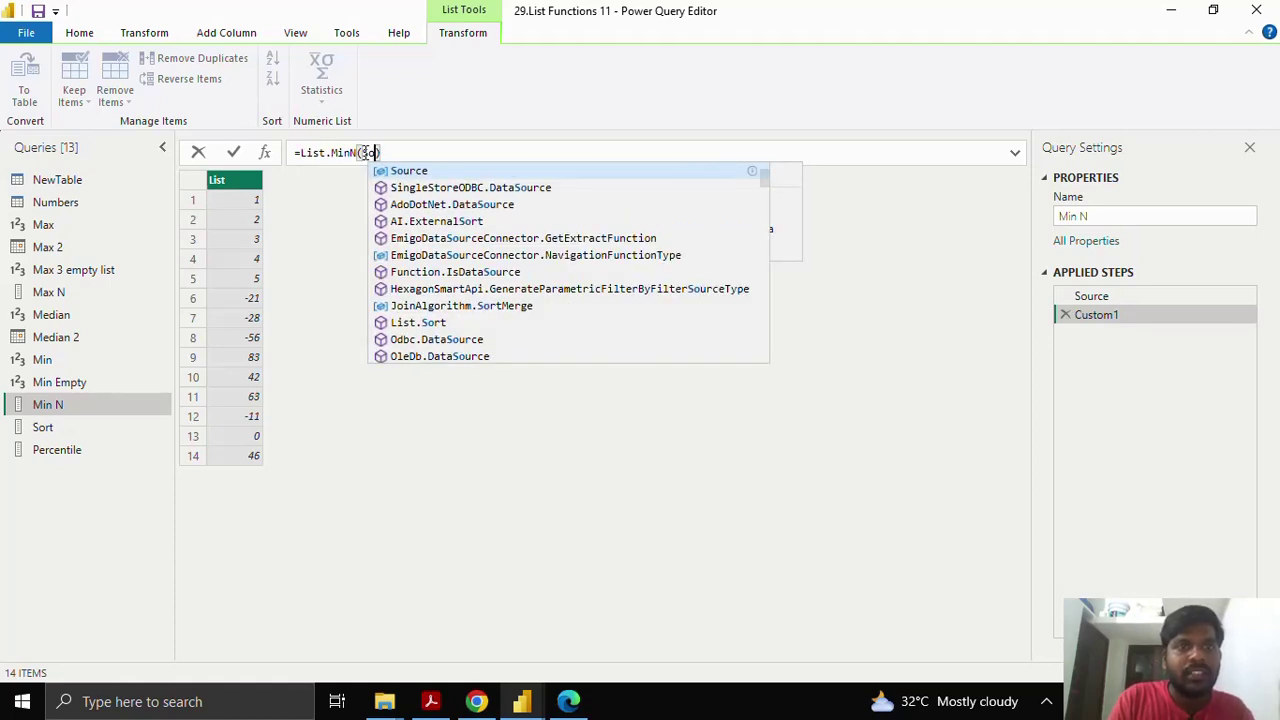
pyautogui.press('Tab')
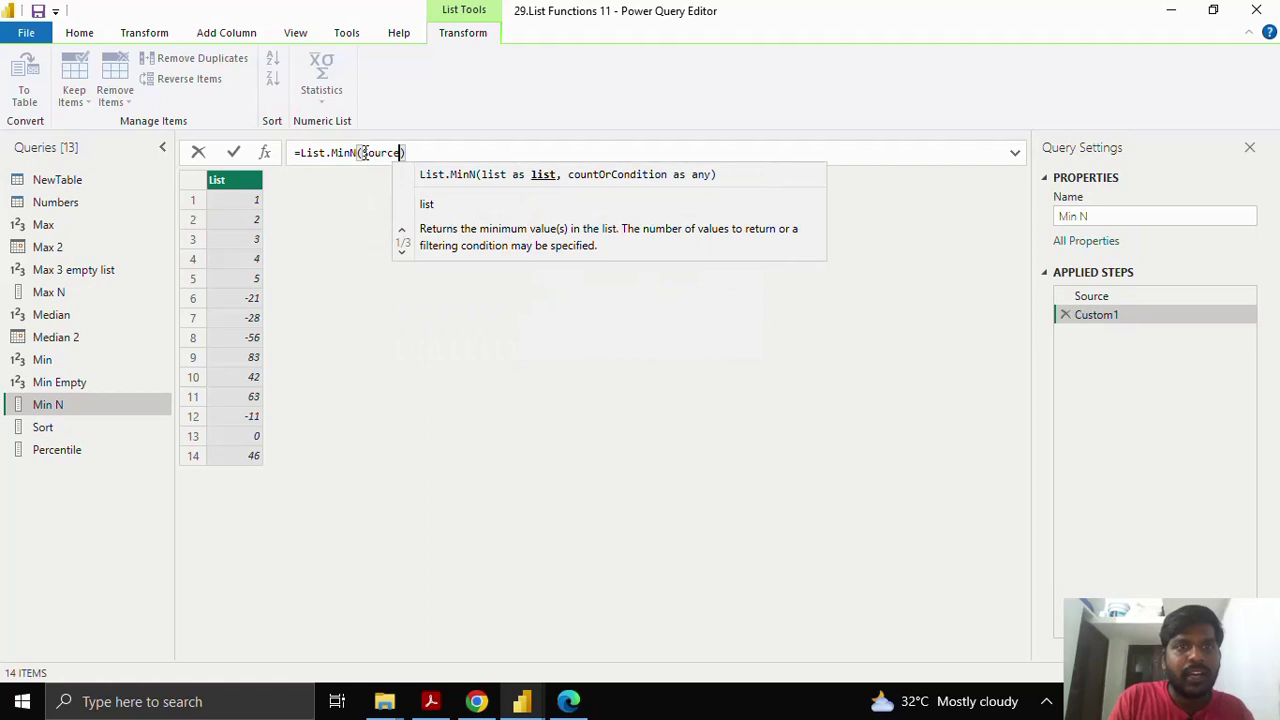
pyautogui.write(',')
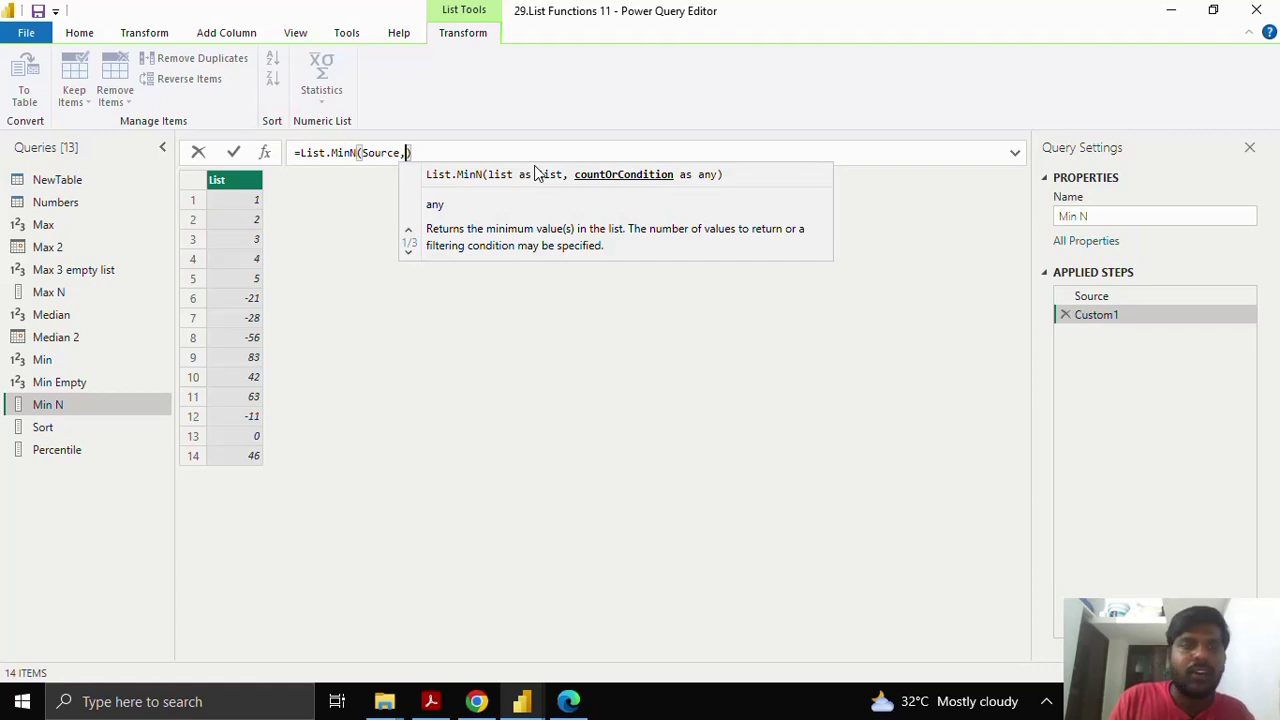
pyautogui.write('4')
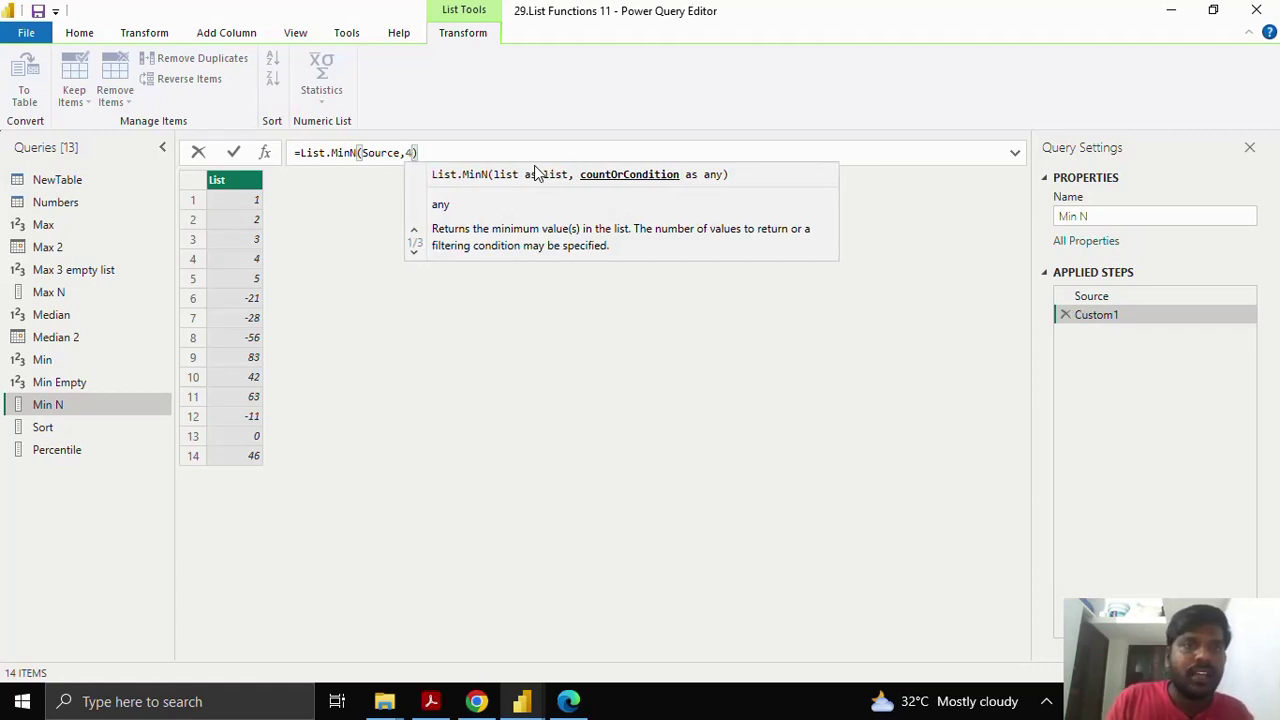
pyautogui.click(233, 152)
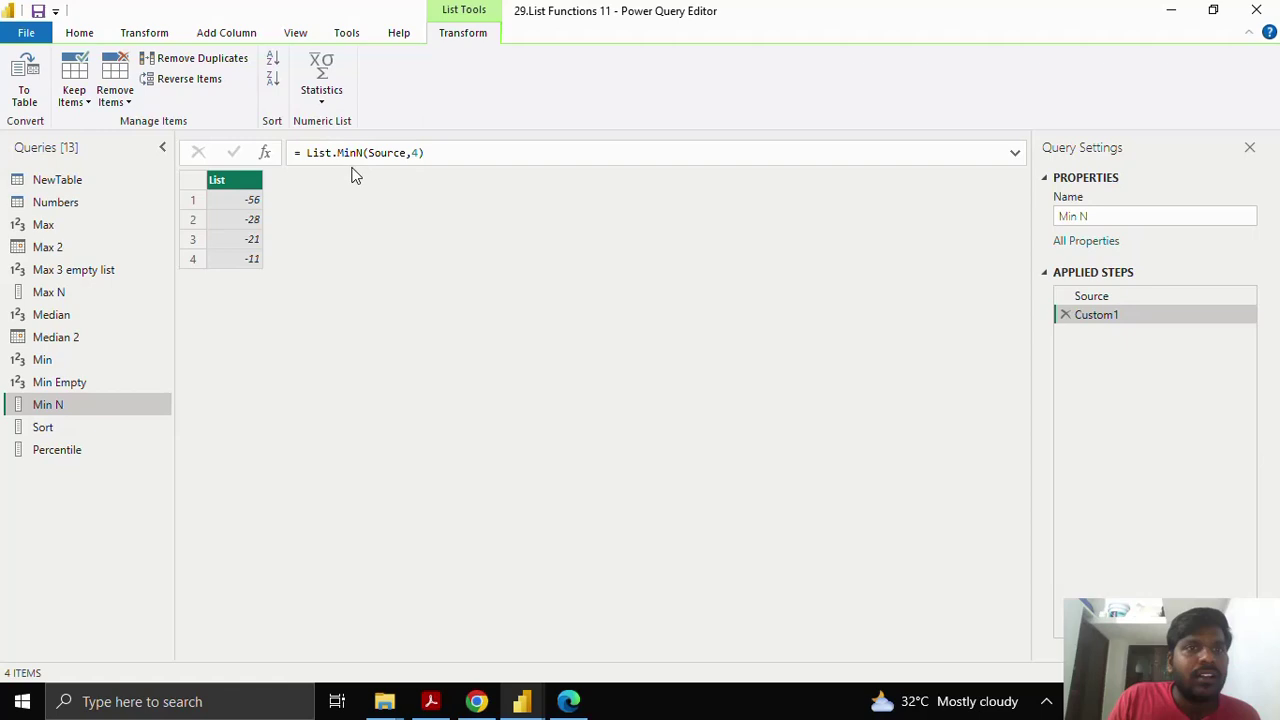
# - Add a custom step after Source in the Sort query with the formula = List.Sort(Source) and commit it
pyautogui.click(118, 427)
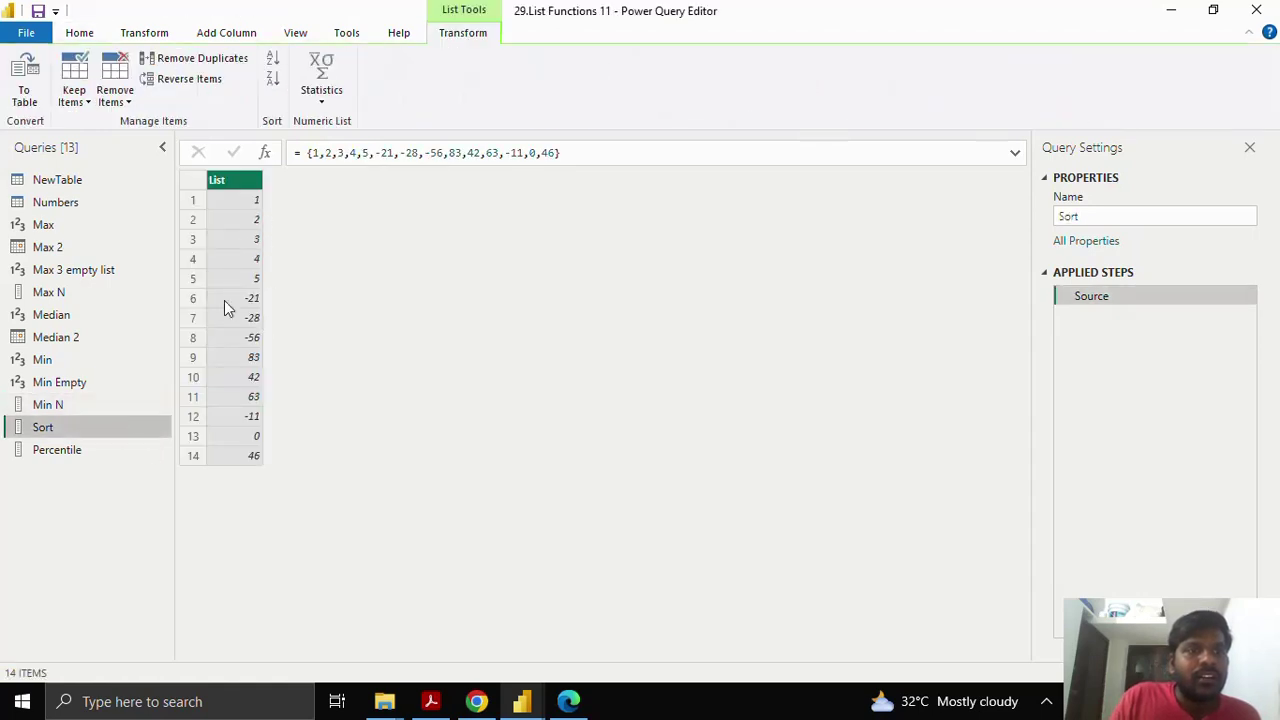
pyautogui.click(265, 152)
pyautogui.moveTo(368, 152); pyautogui.dragTo(306, 150)
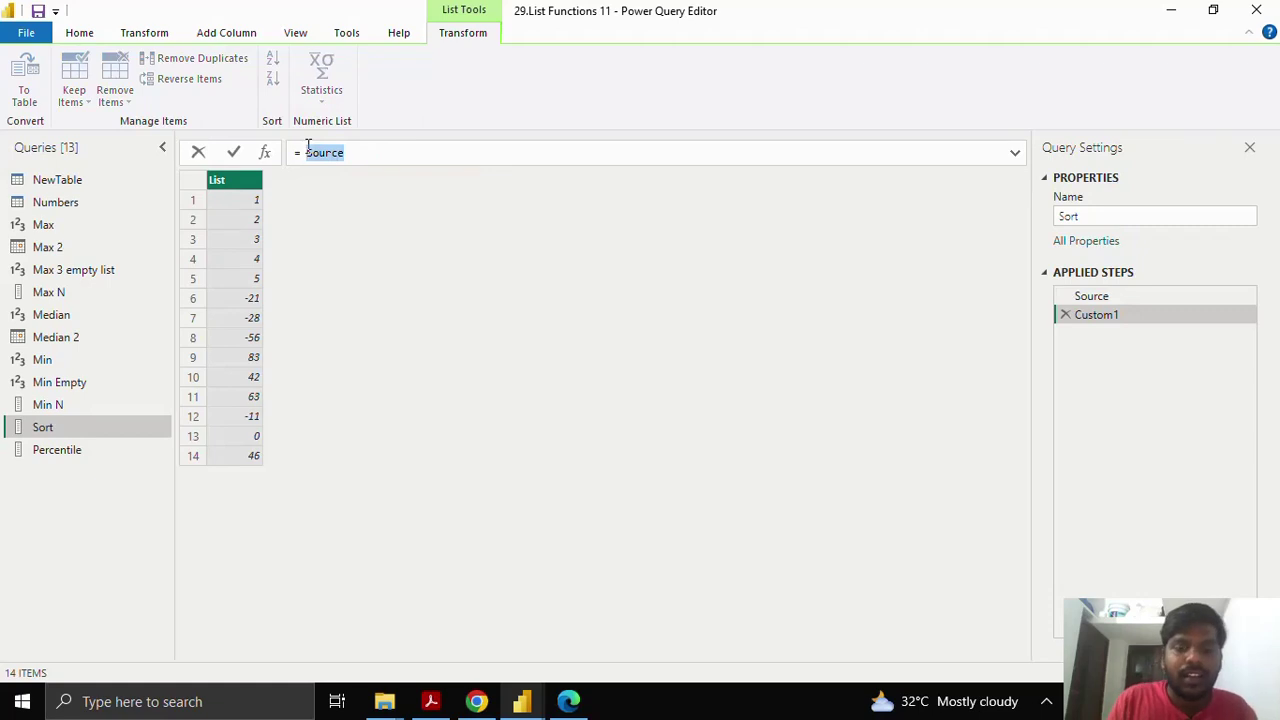
pyautogui.write('List.')
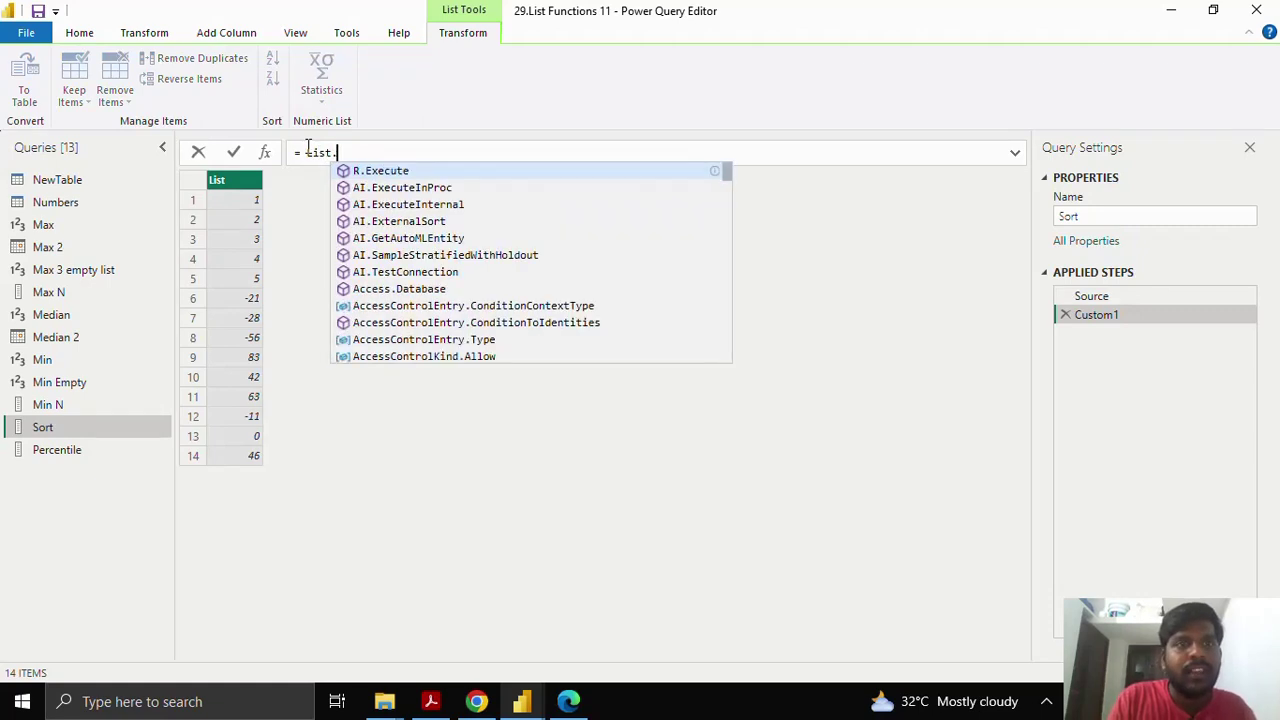
pyautogui.write('Sort')
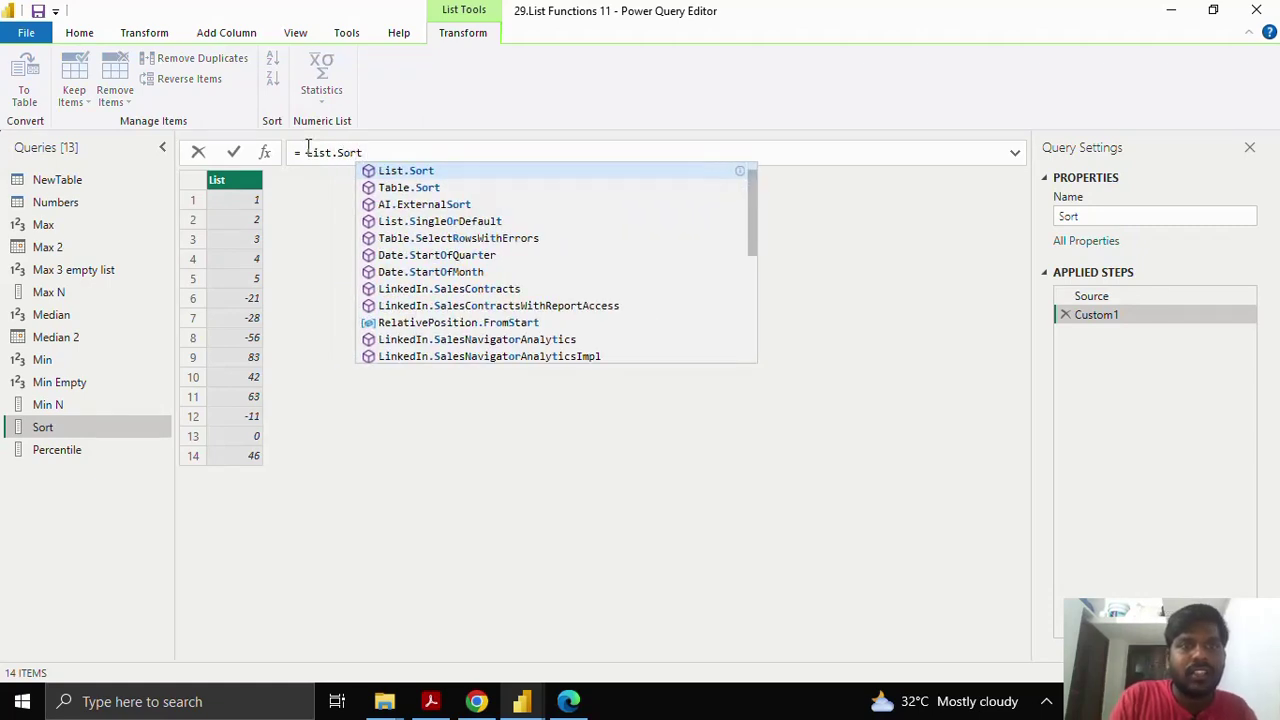
pyautogui.write('(')
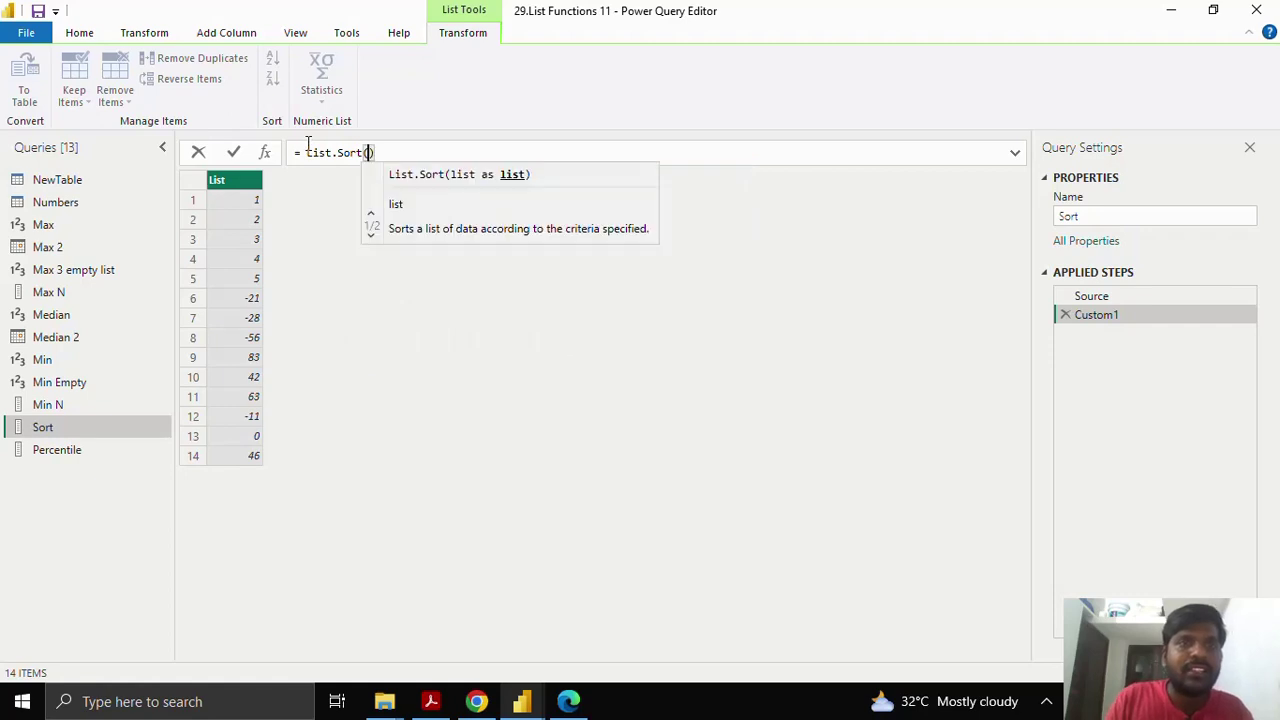
pyautogui.write('Sou')
pyautogui.press('Tab')
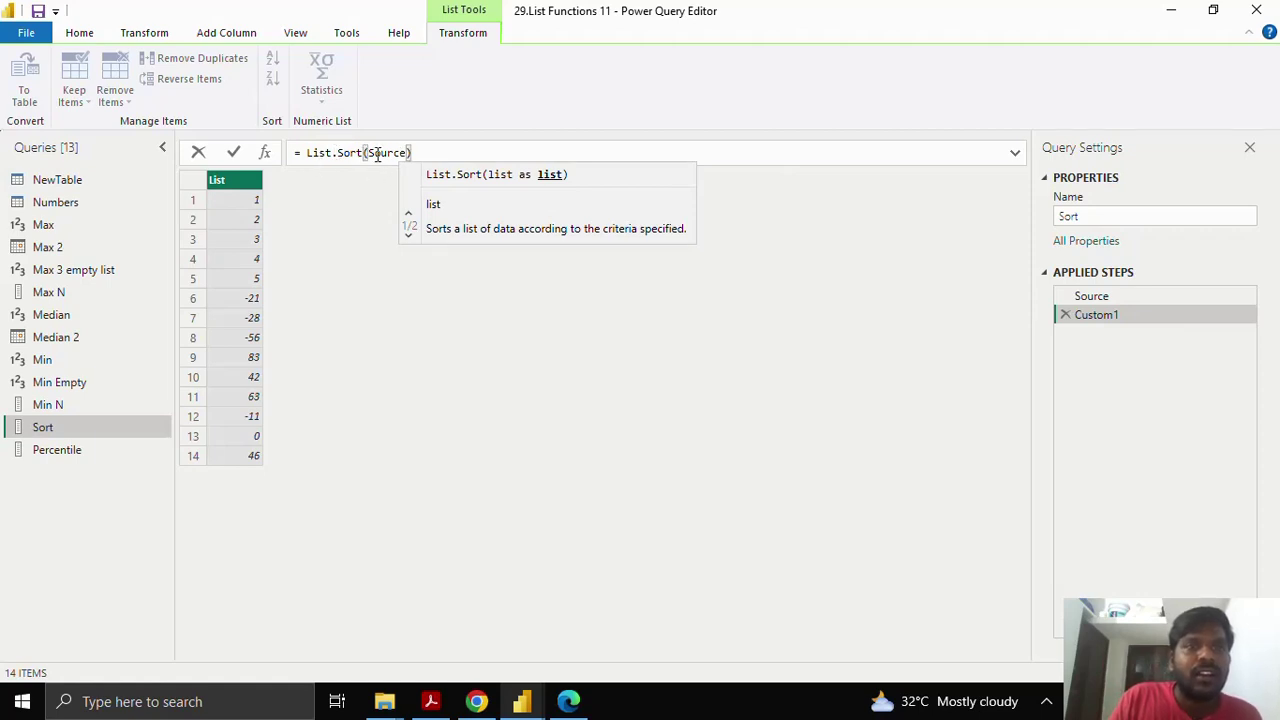
pyautogui.moveTo(366, 152); pyautogui.dragTo(405, 152)
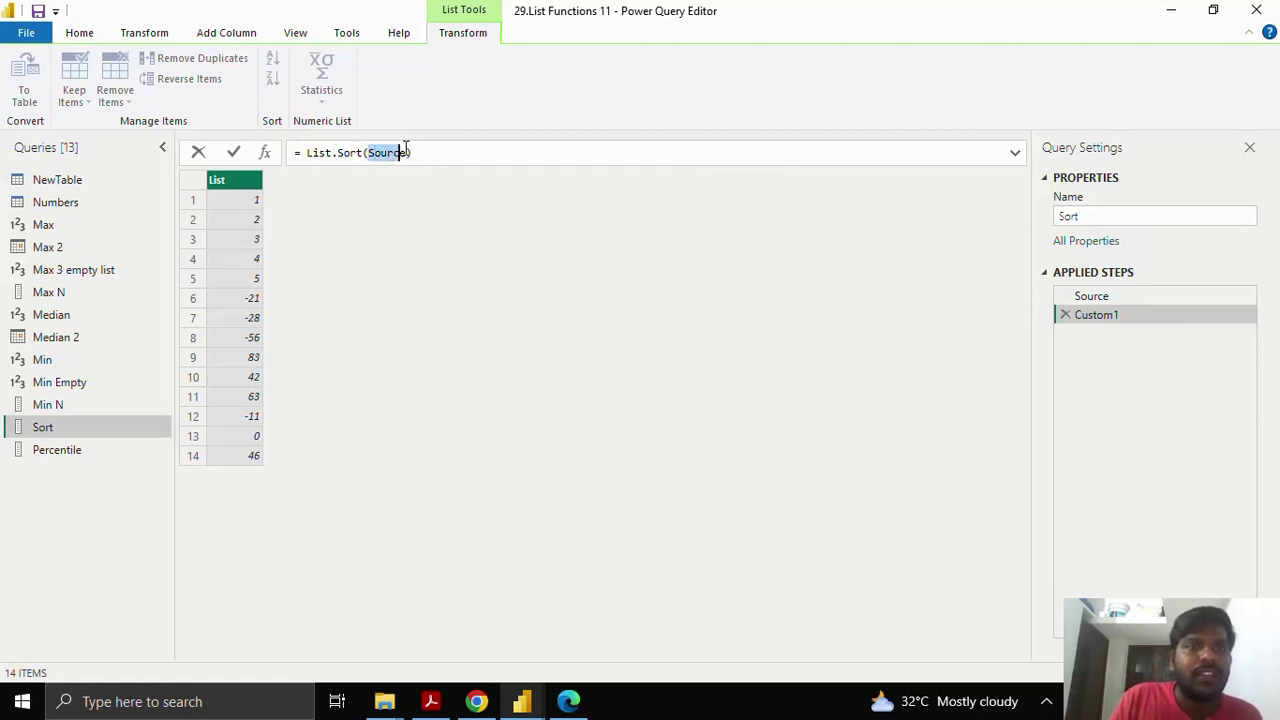
pyautogui.click(234, 154)
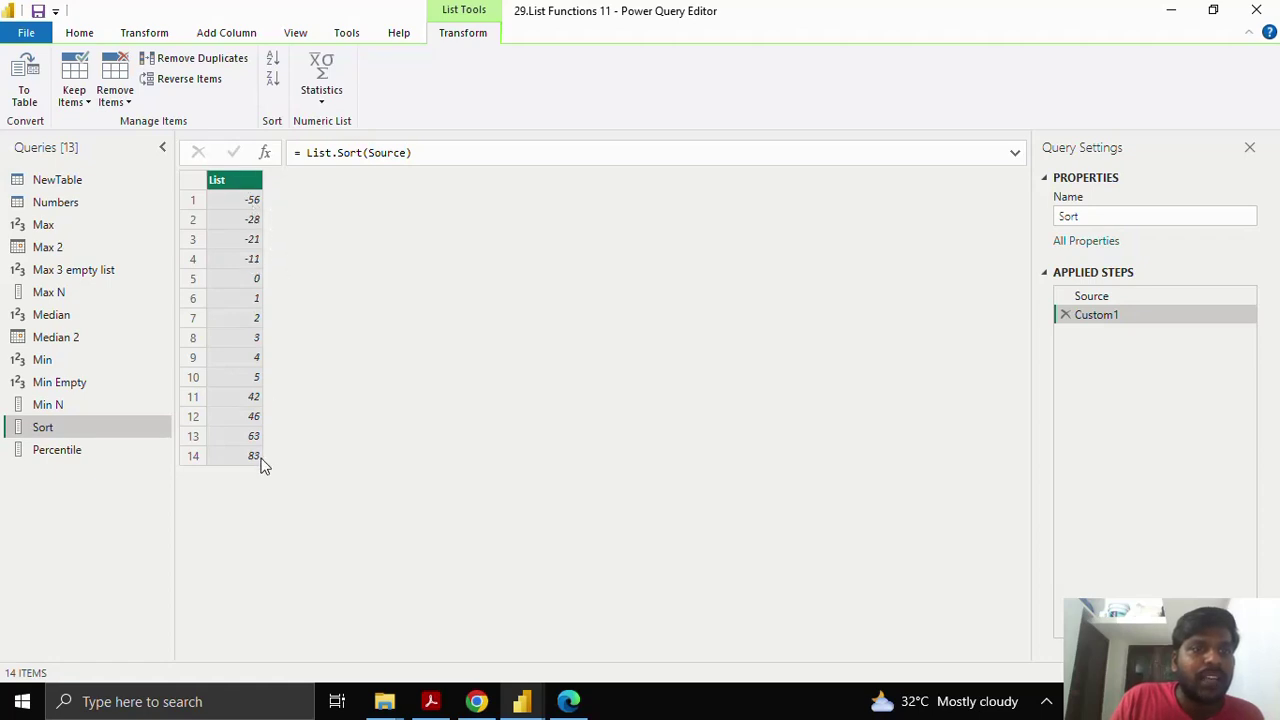
# - Add Order.Descending as the comparison criteria of the List.Sort formula, commit it and review that argument against the sorted list
pyautogui.click(405, 153)
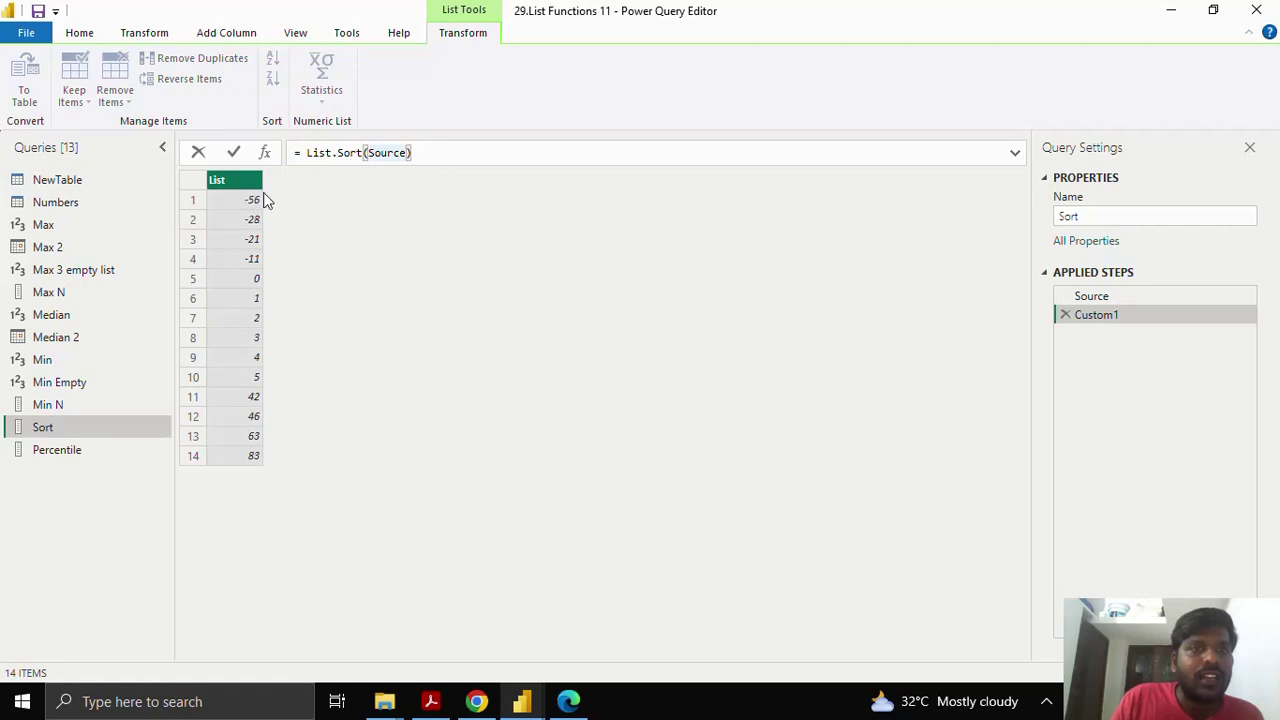
pyautogui.write(',')
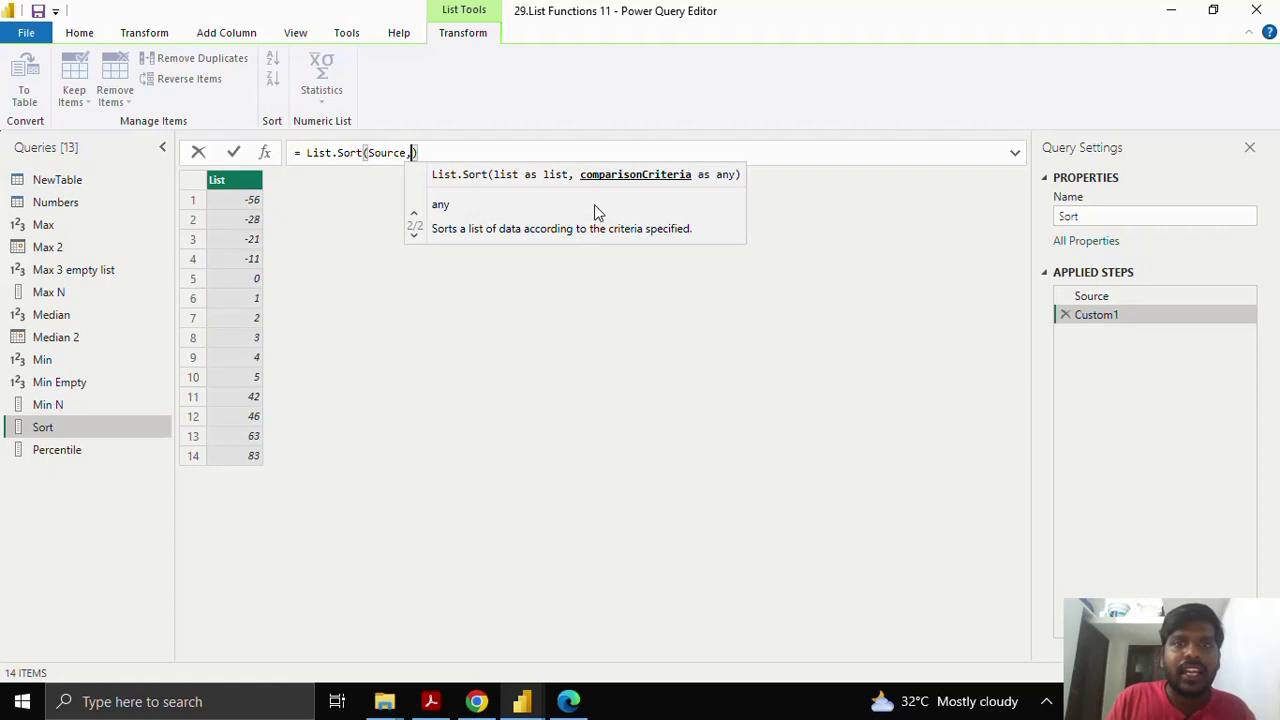
pyautogui.write('Ord')
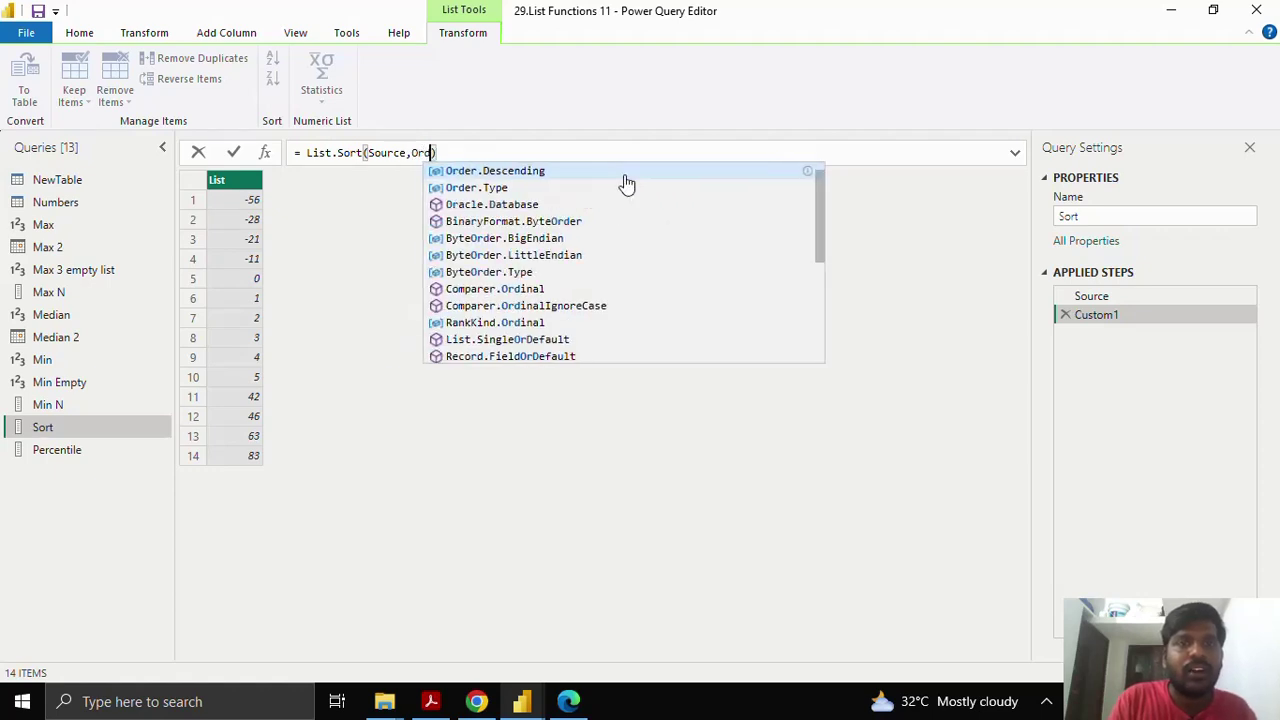
pyautogui.doubleClick(500, 172)
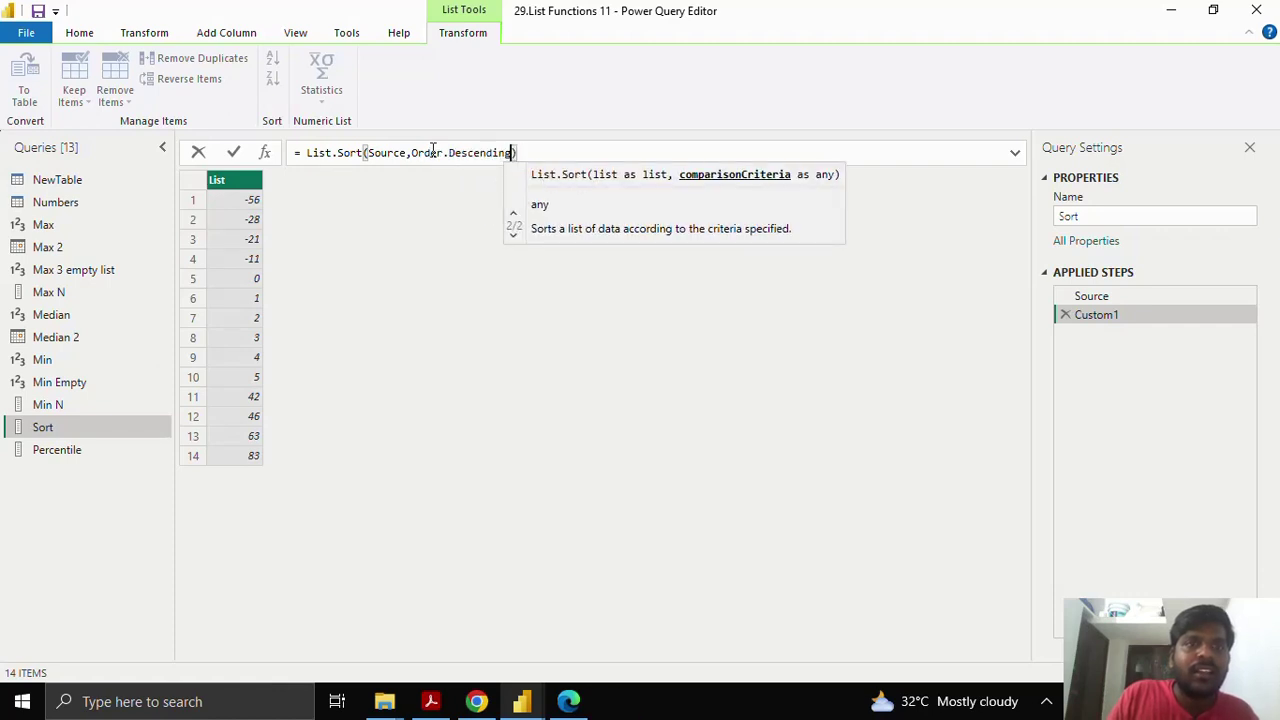
pyautogui.click(233, 152)
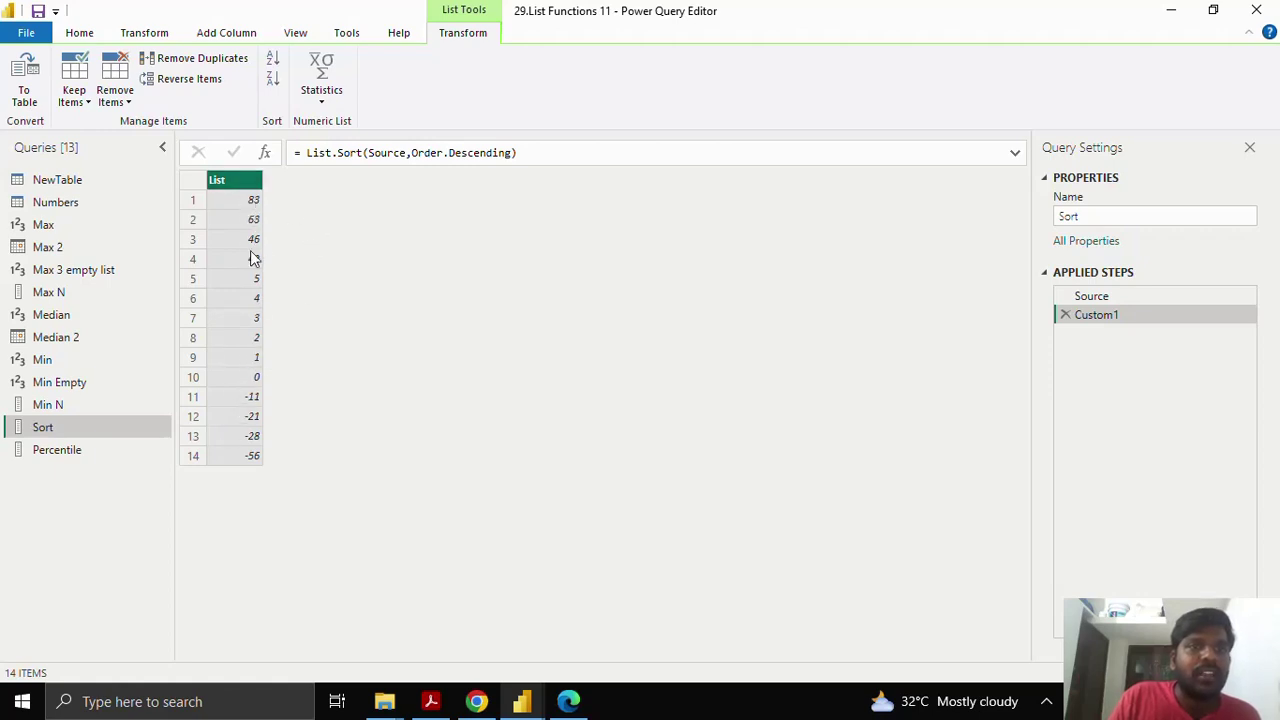
pyautogui.click(411, 153)
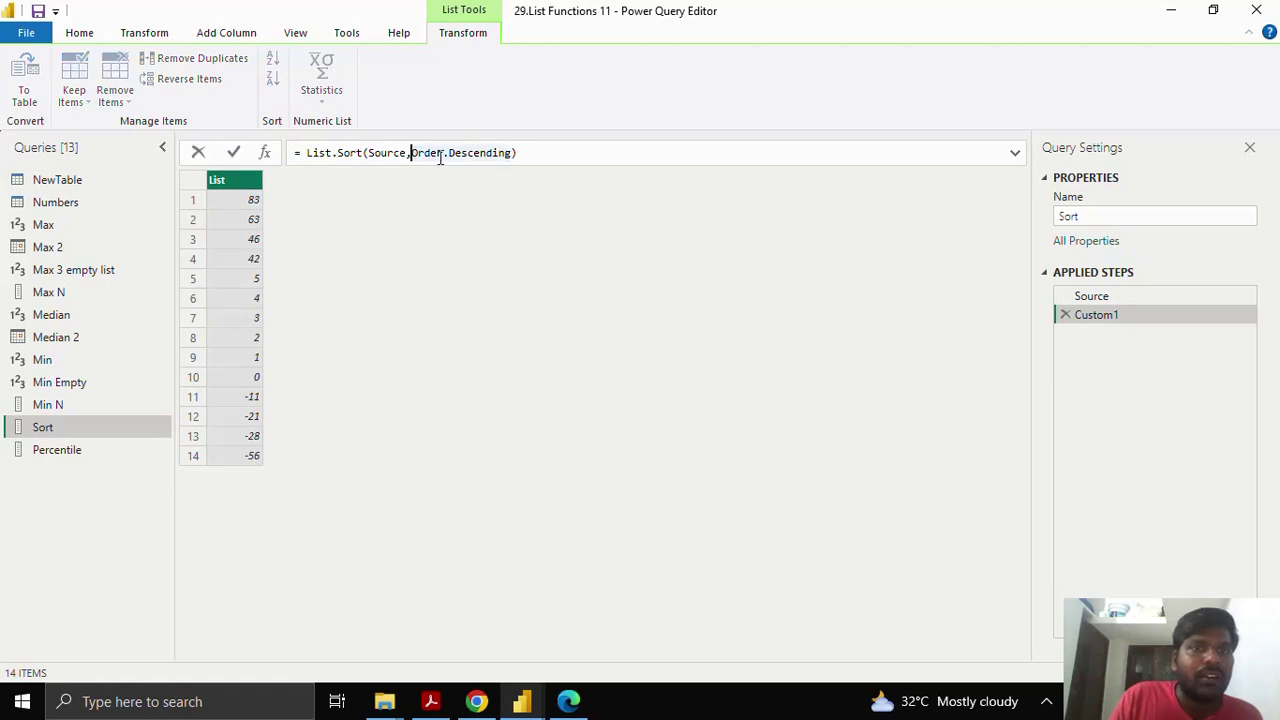
pyautogui.moveTo(412, 153); pyautogui.dragTo(513, 155)
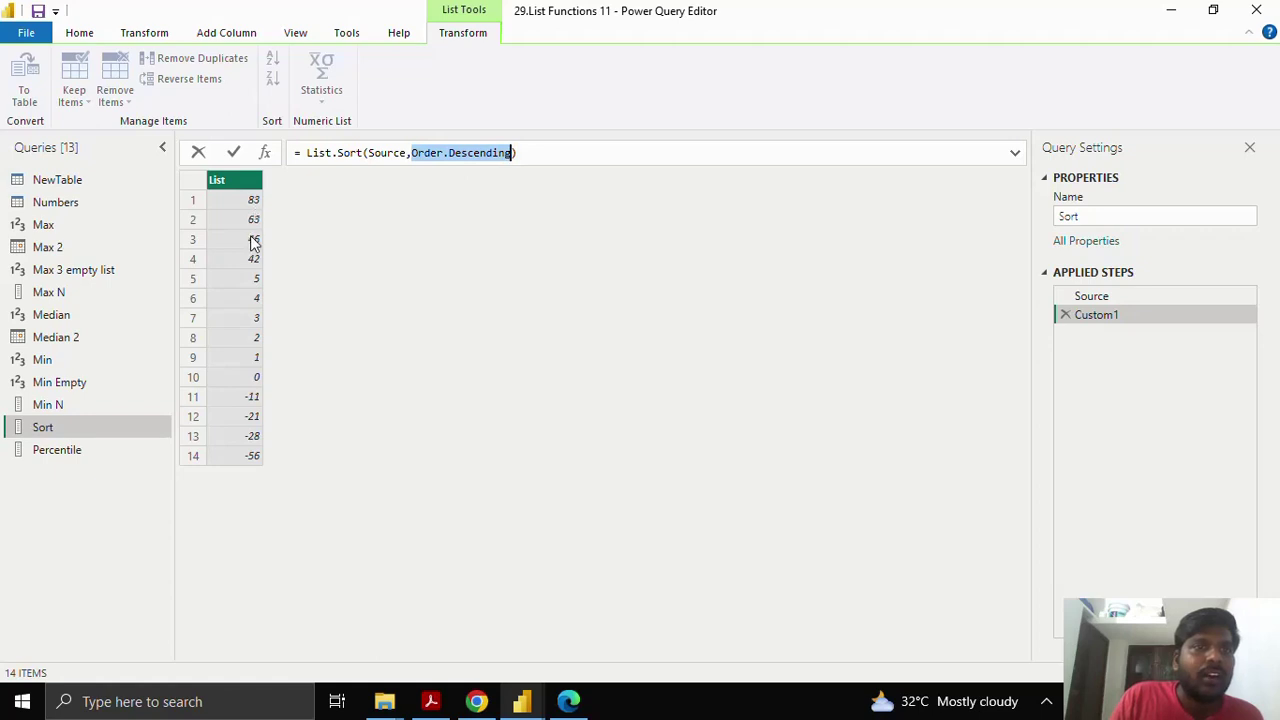
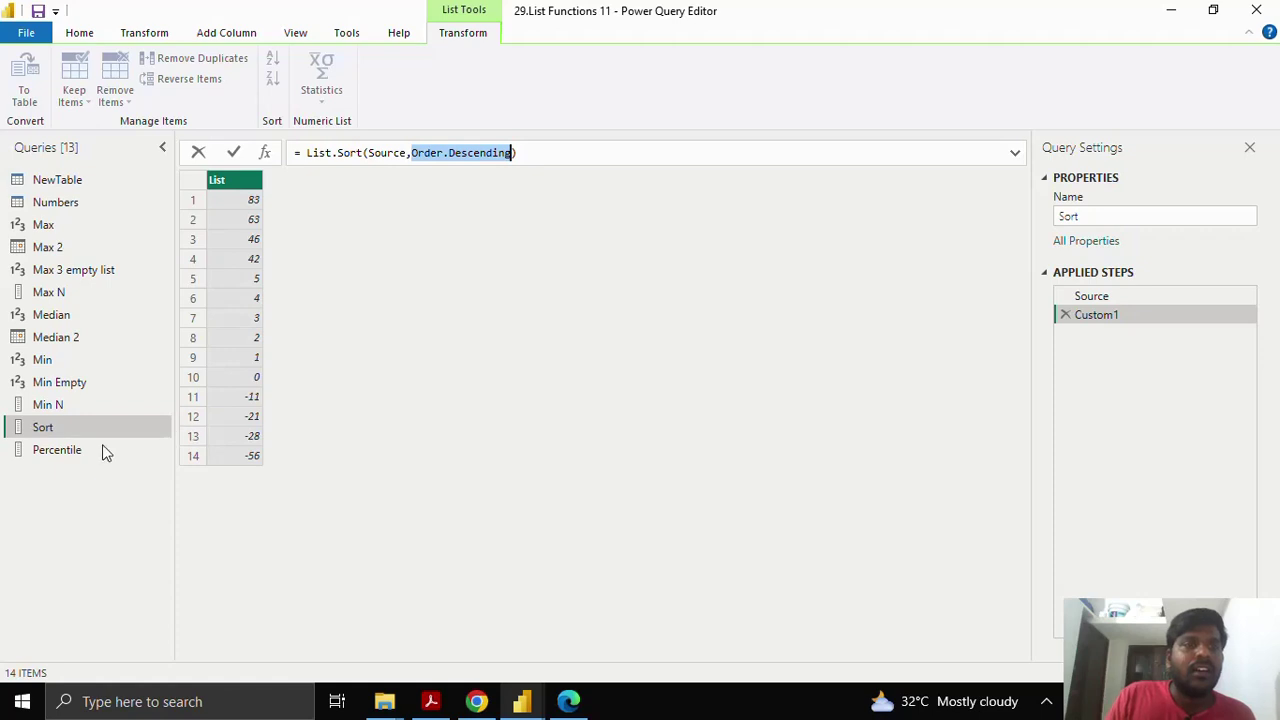
# - Add a custom step after Source in the Percentile query and replace its default Source reference with the List.Percentile function
pyautogui.click(102, 448)
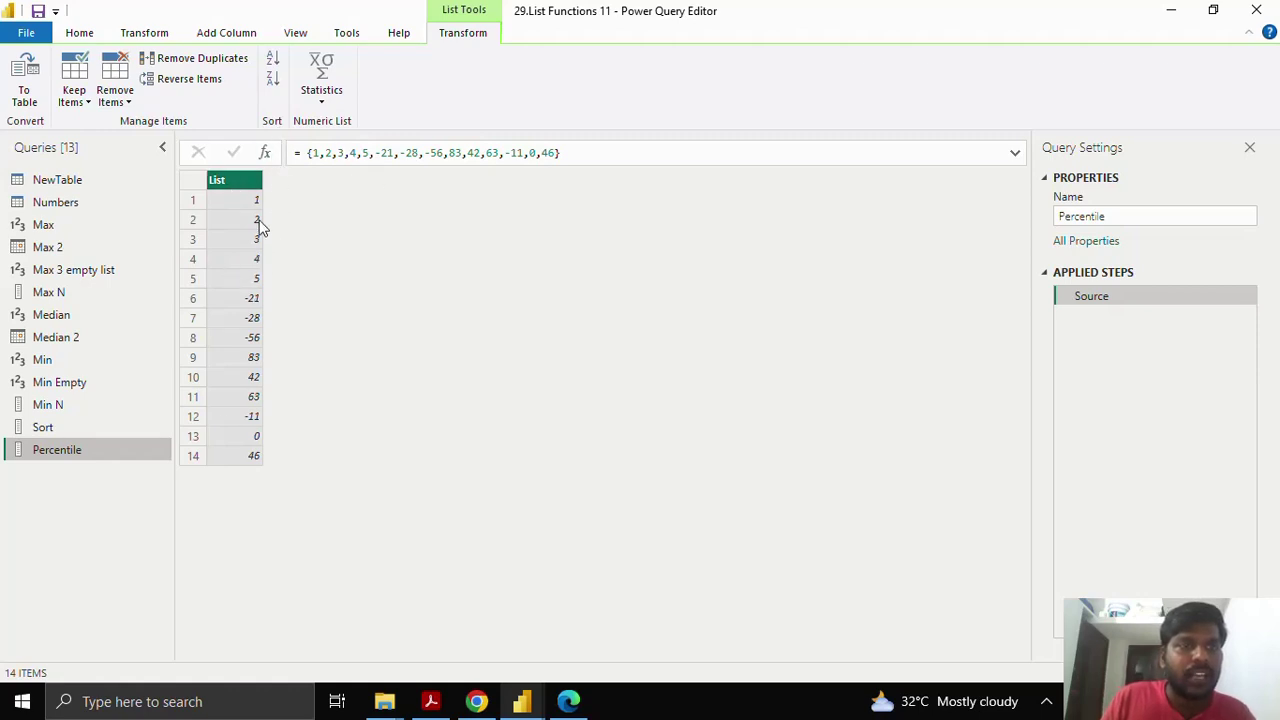
pyautogui.click(266, 154)
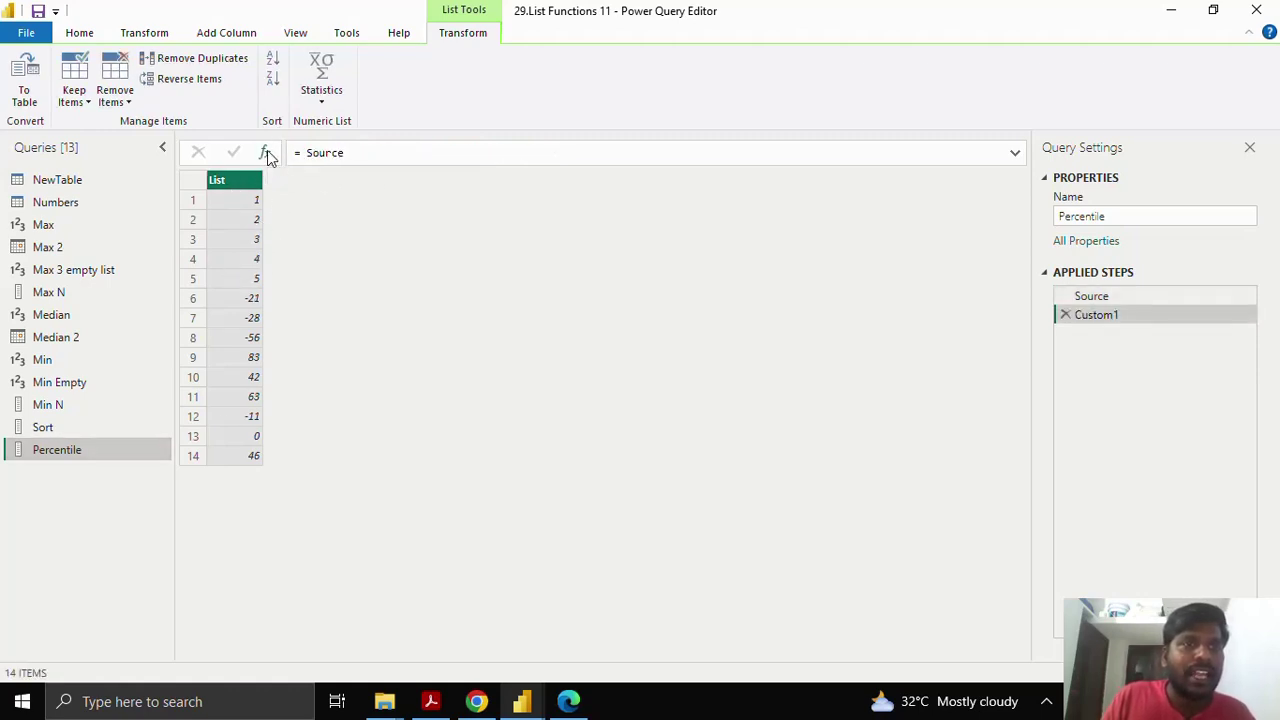
pyautogui.moveTo(306, 153); pyautogui.dragTo(357, 153)
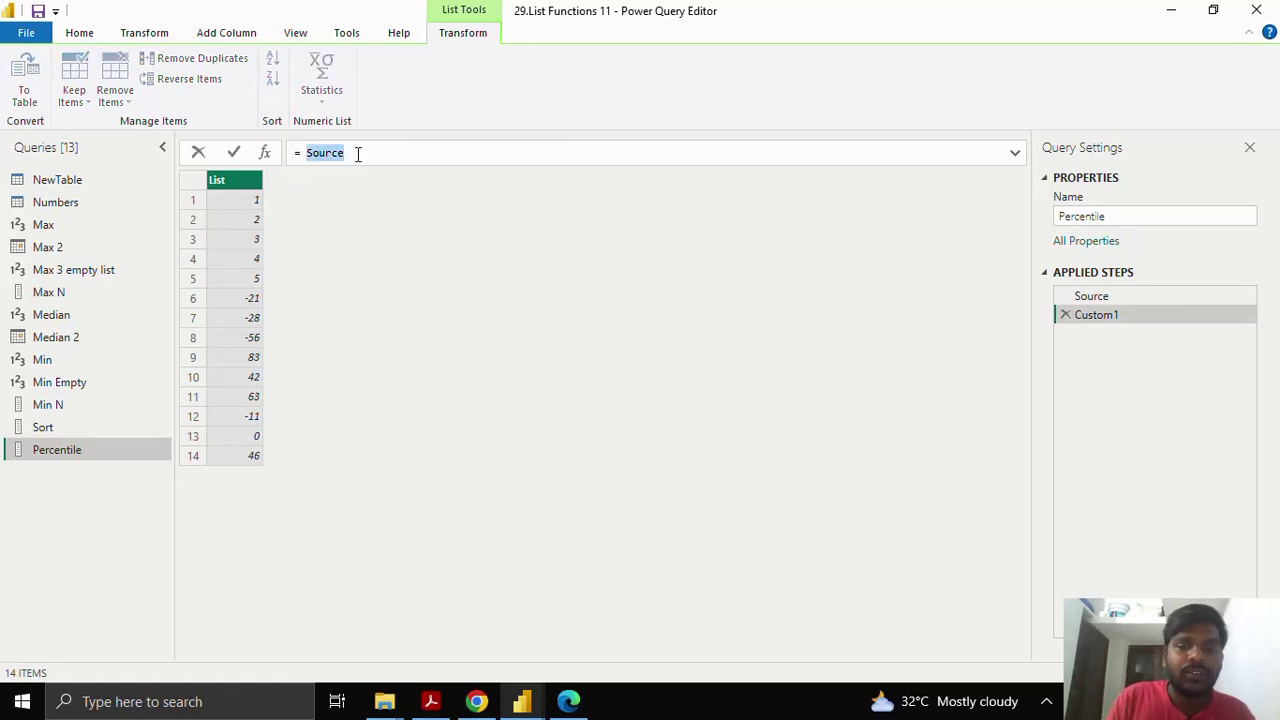
pyautogui.write('Perc')
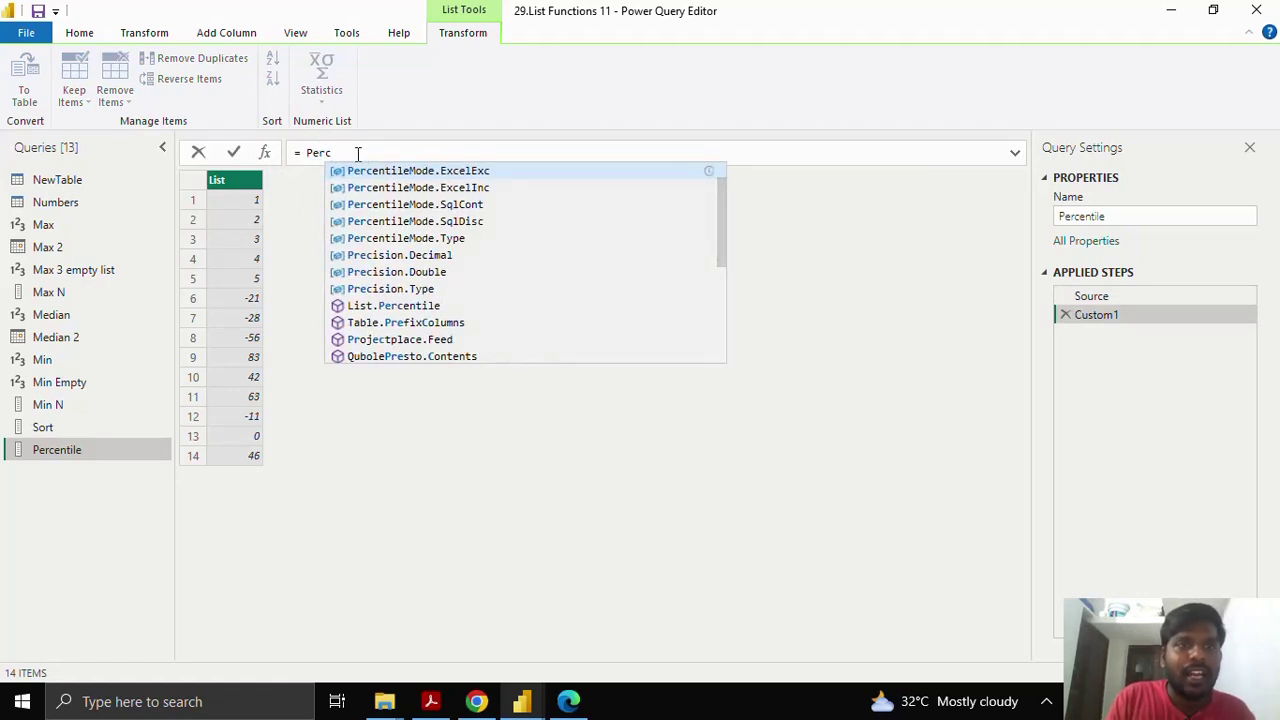
pyautogui.write('entil')
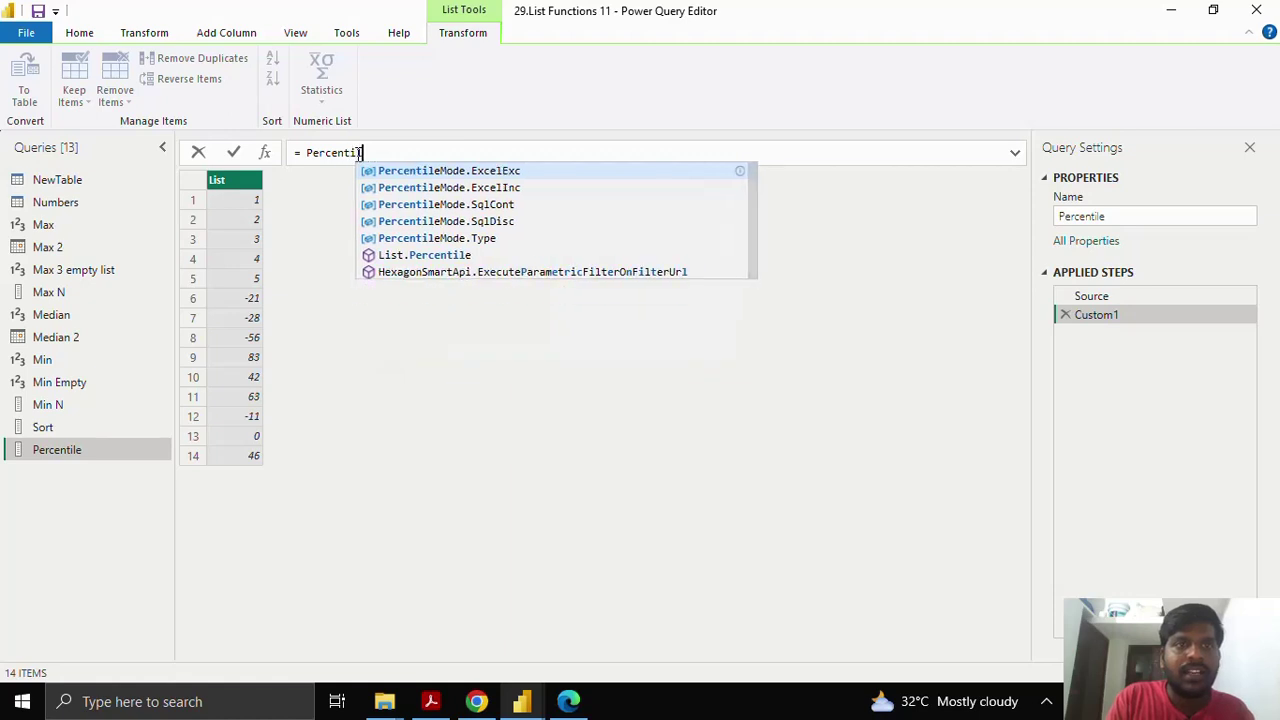
pyautogui.write('e')
pyautogui.click(398, 256)
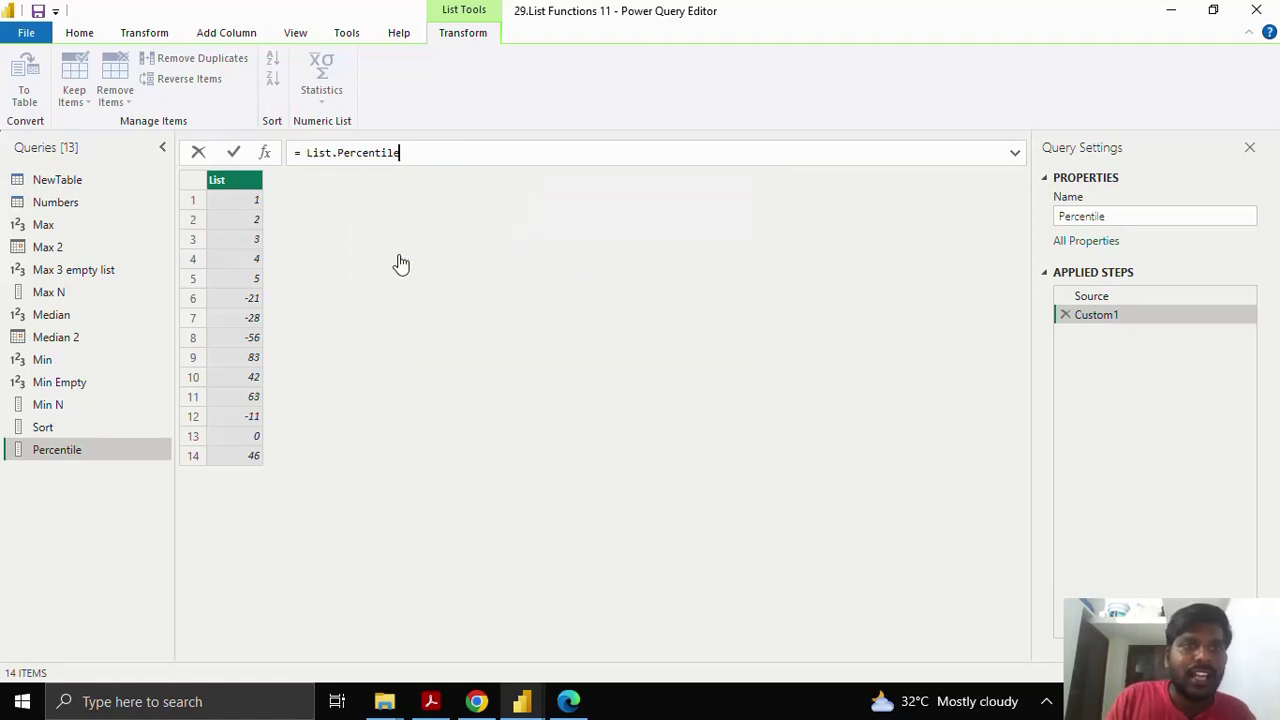
# - Complete the Percentile query's custom step as = List.Percentile(Source,0.25), commit it and review the returned value
pyautogui.write('(')
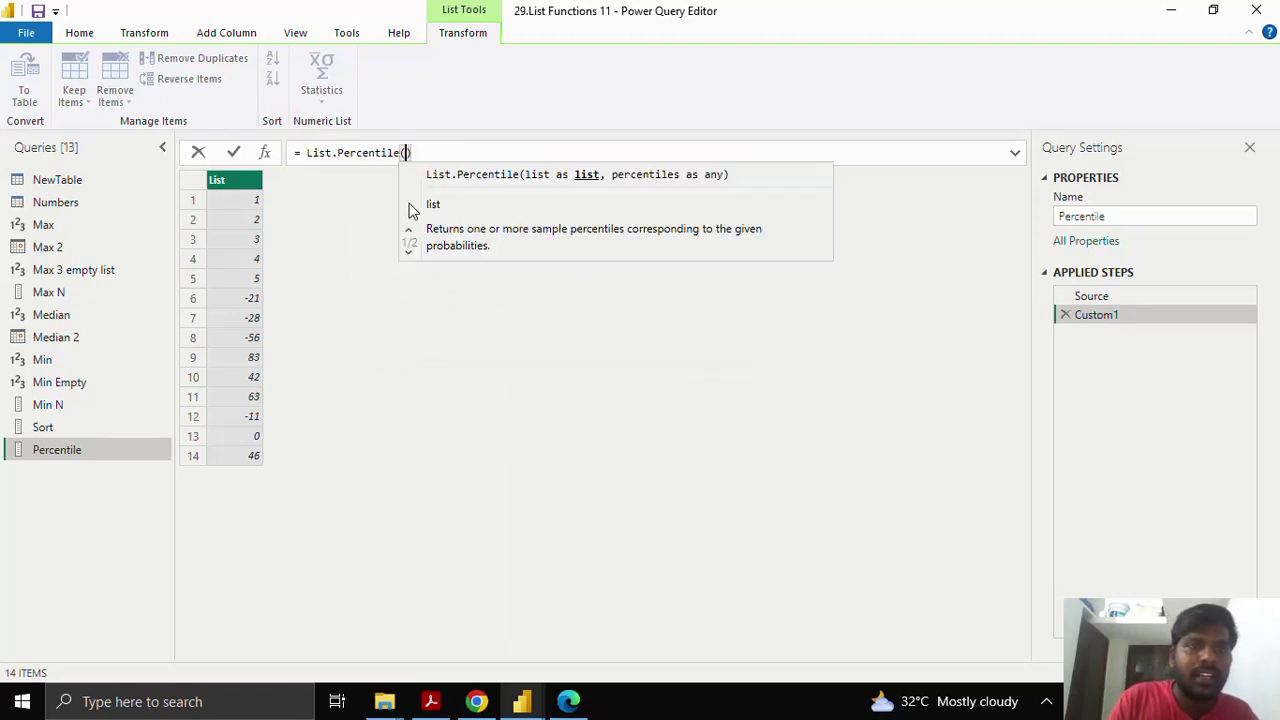
pyautogui.write('Source')
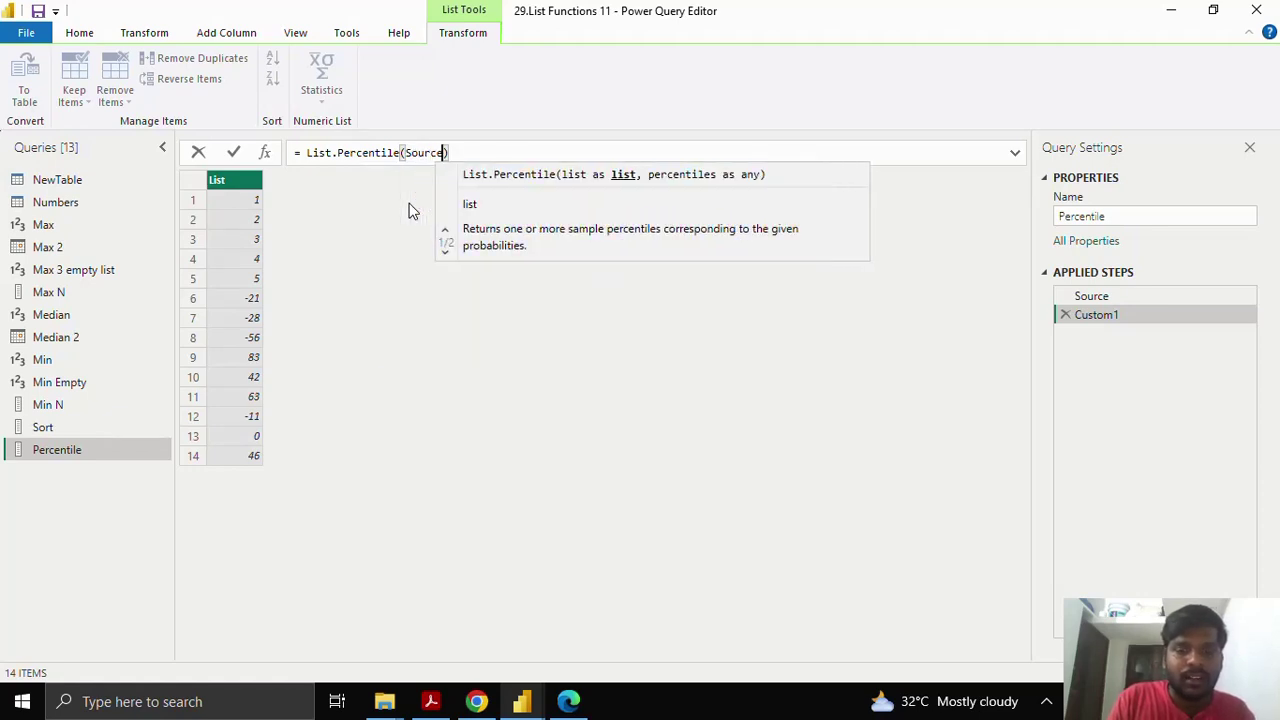
pyautogui.write(',')
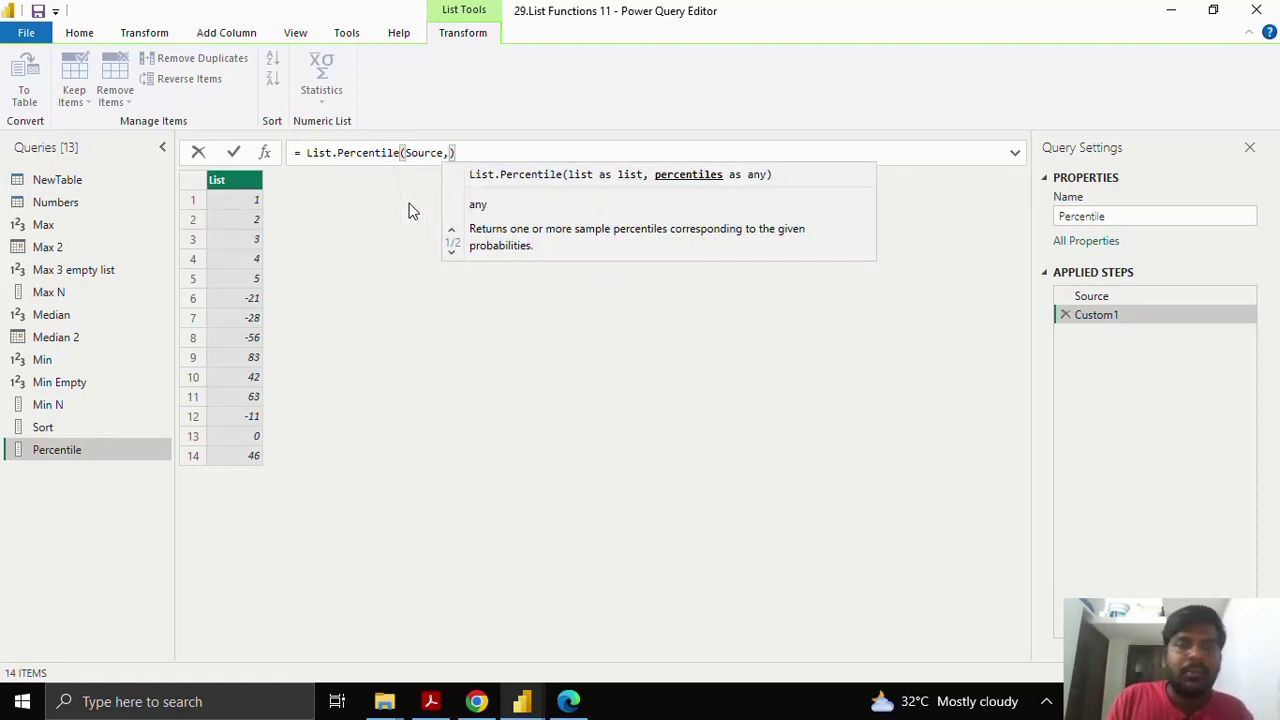
pyautogui.write('2')
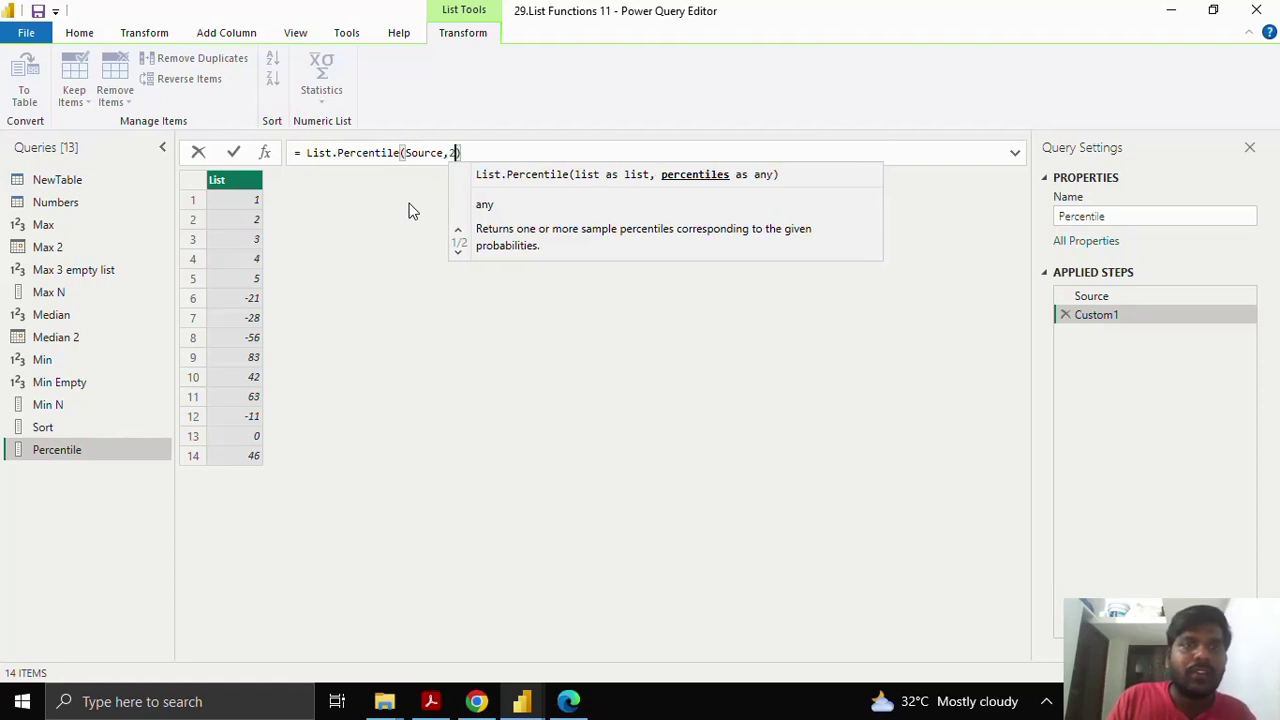
pyautogui.press('BackSpace')
pyautogui.write('0.25')
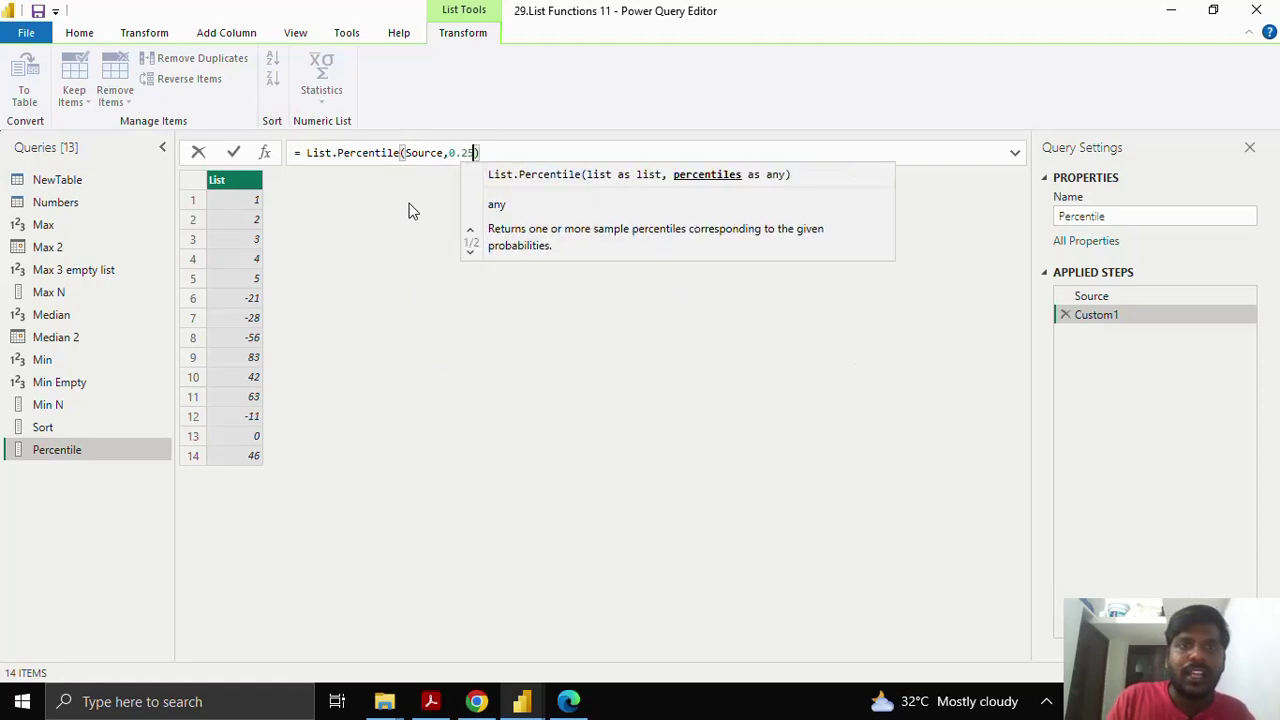
pyautogui.click(234, 152)
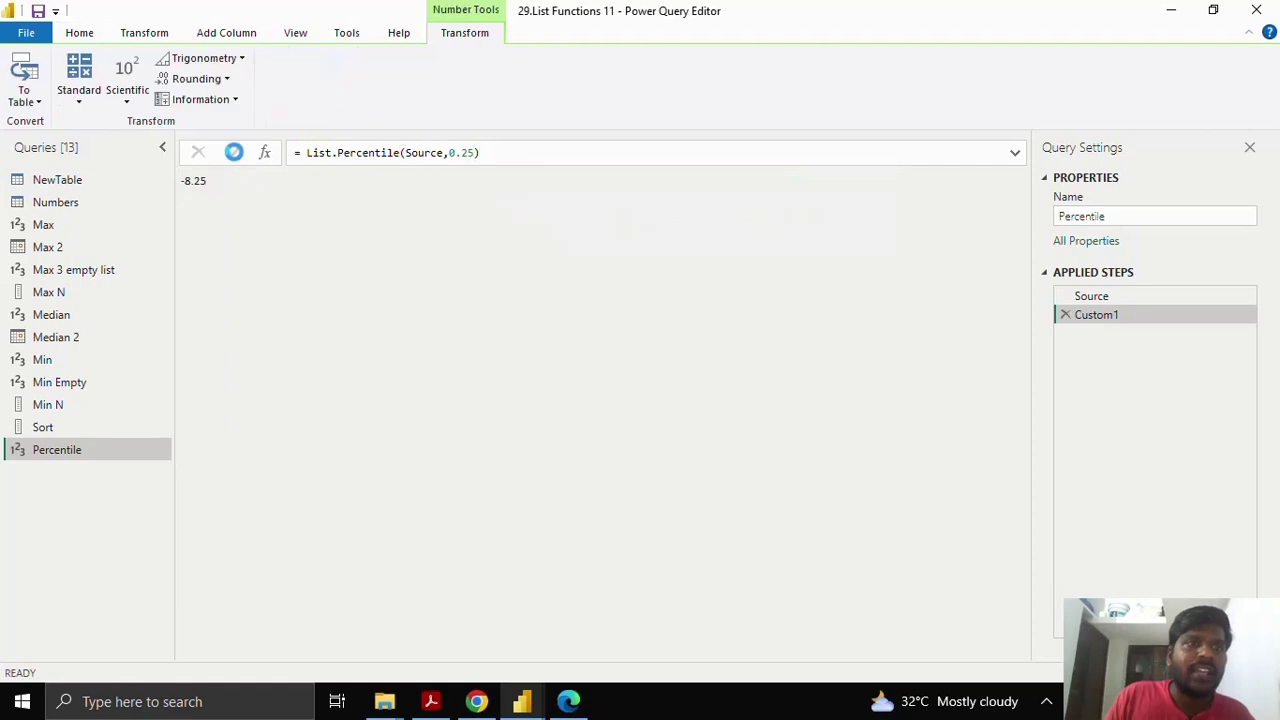
pyautogui.moveTo(183, 181); pyautogui.dragTo(207, 183)
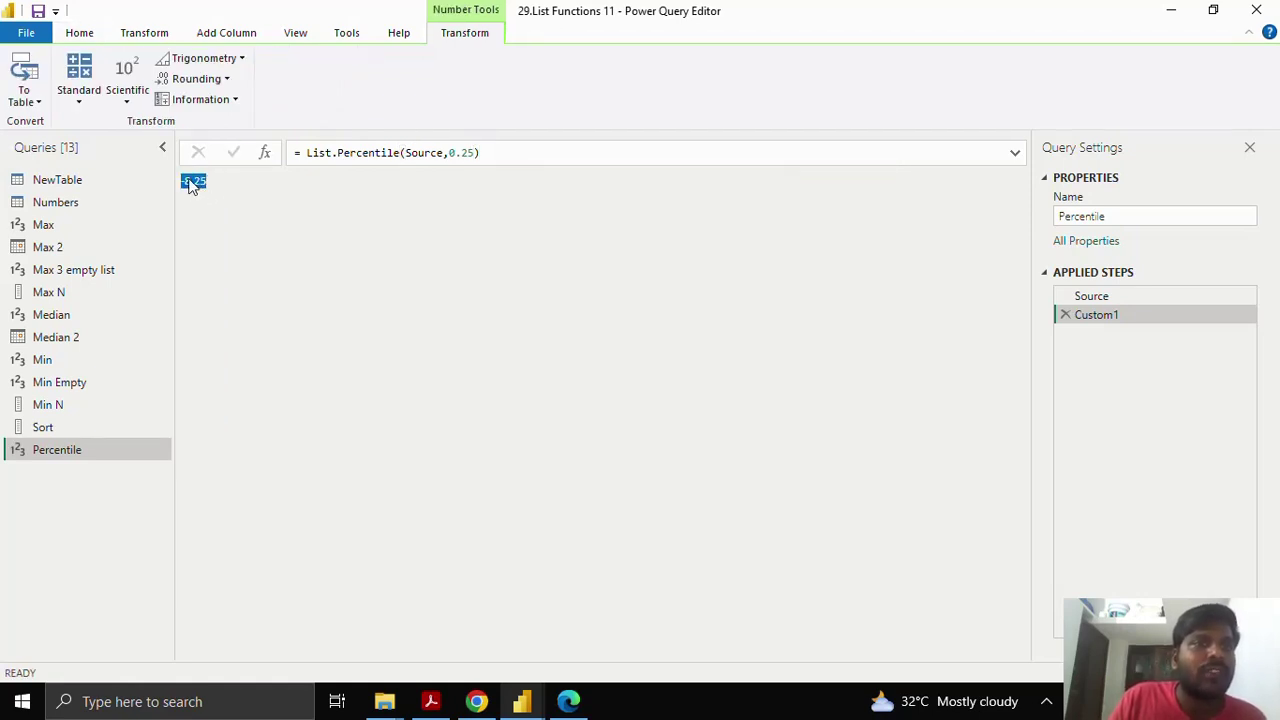
# - Replace the single percentile in the List.Percentile formula with the list {0.25,0.5,0.75} and commit it
pyautogui.click(474, 152)
pyautogui.moveTo(474, 152); pyautogui.dragTo(445, 152)
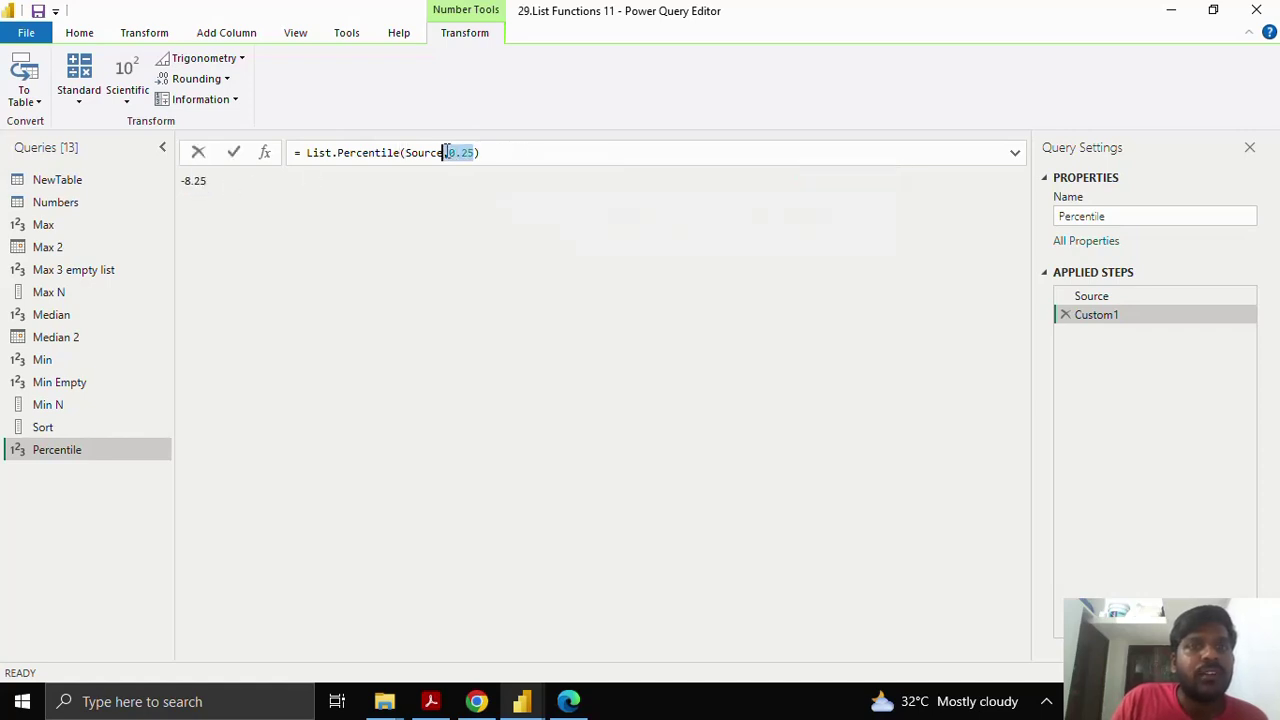
pyautogui.press('BackSpace')
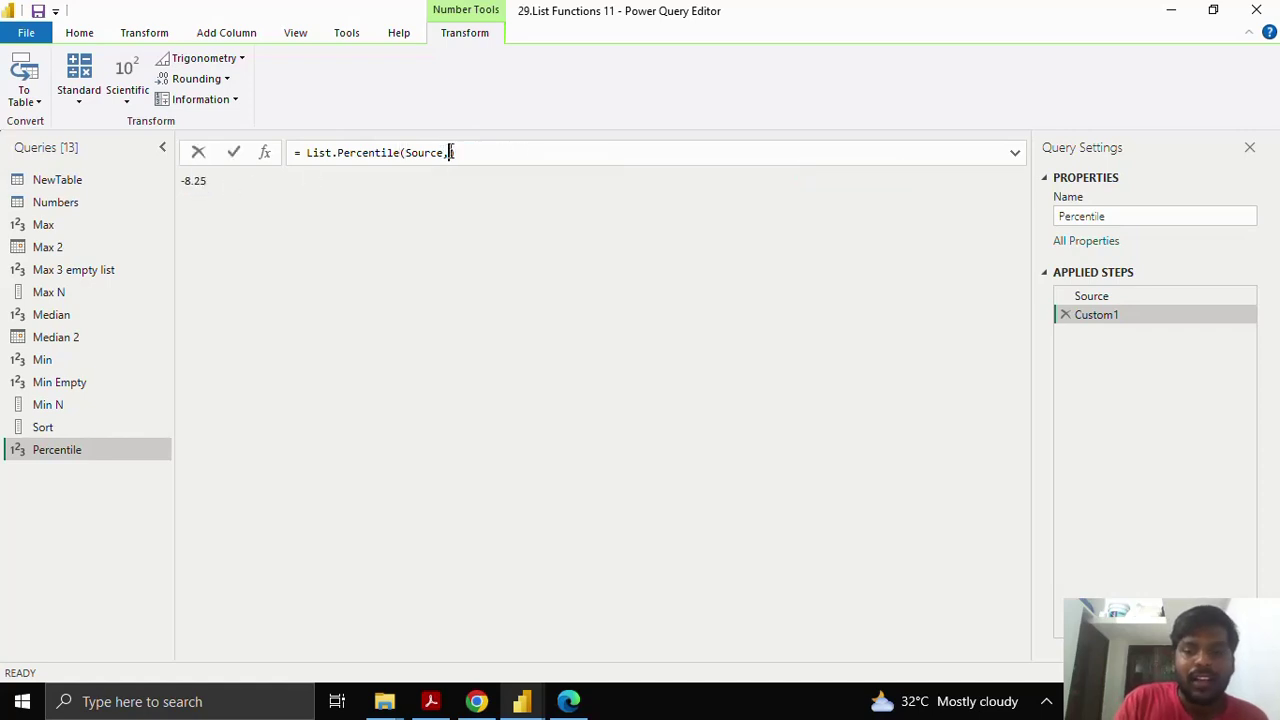
pyautogui.write('0.')
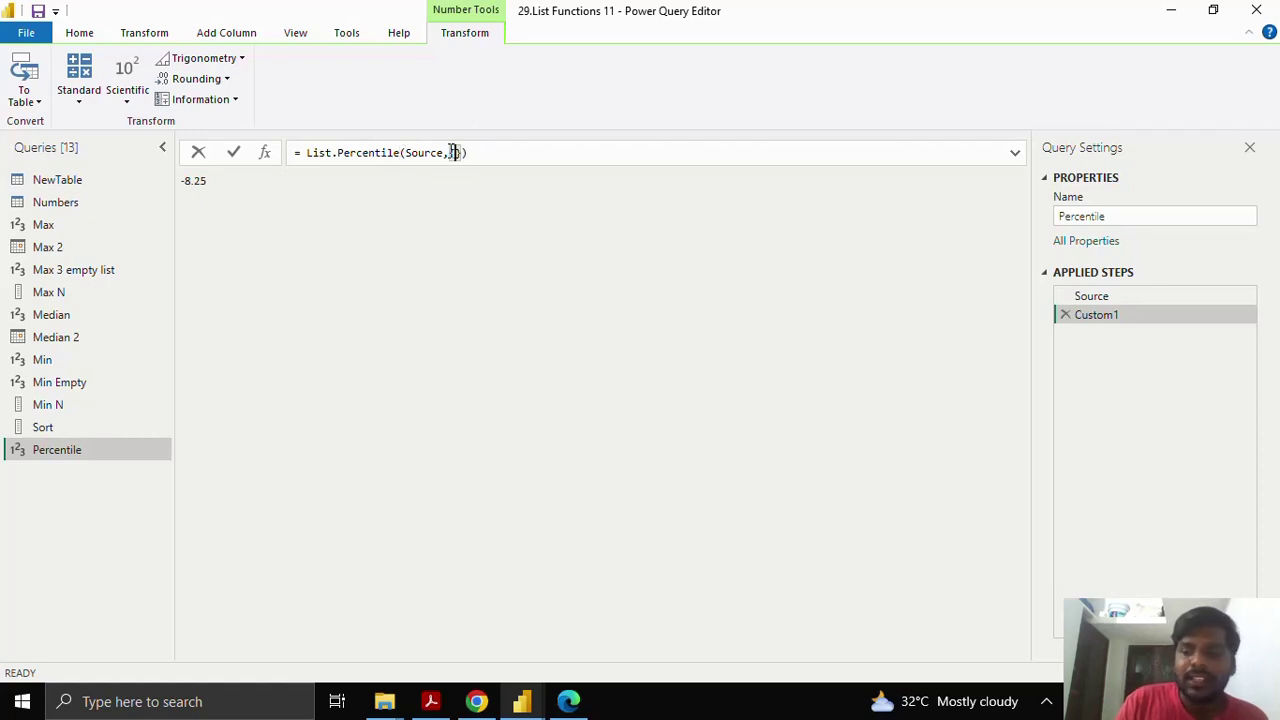
pyautogui.write('2')
pyautogui.write('5,0.')
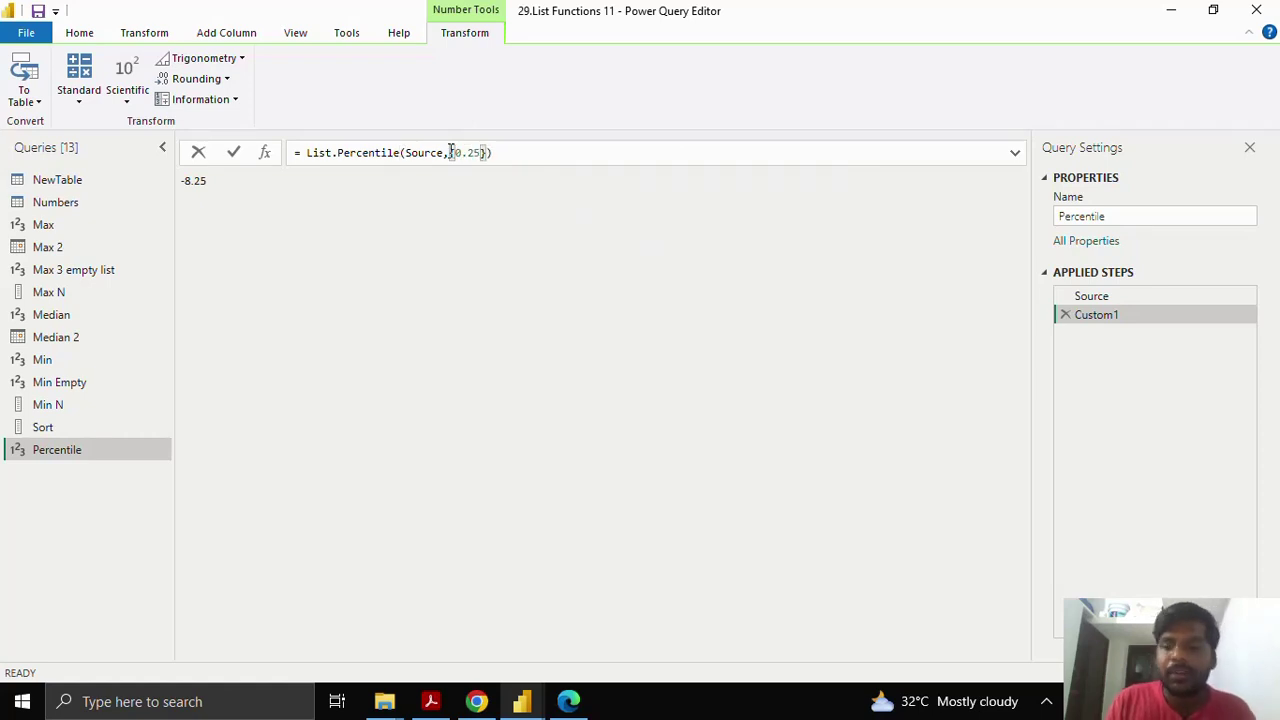
pyautogui.write('5')
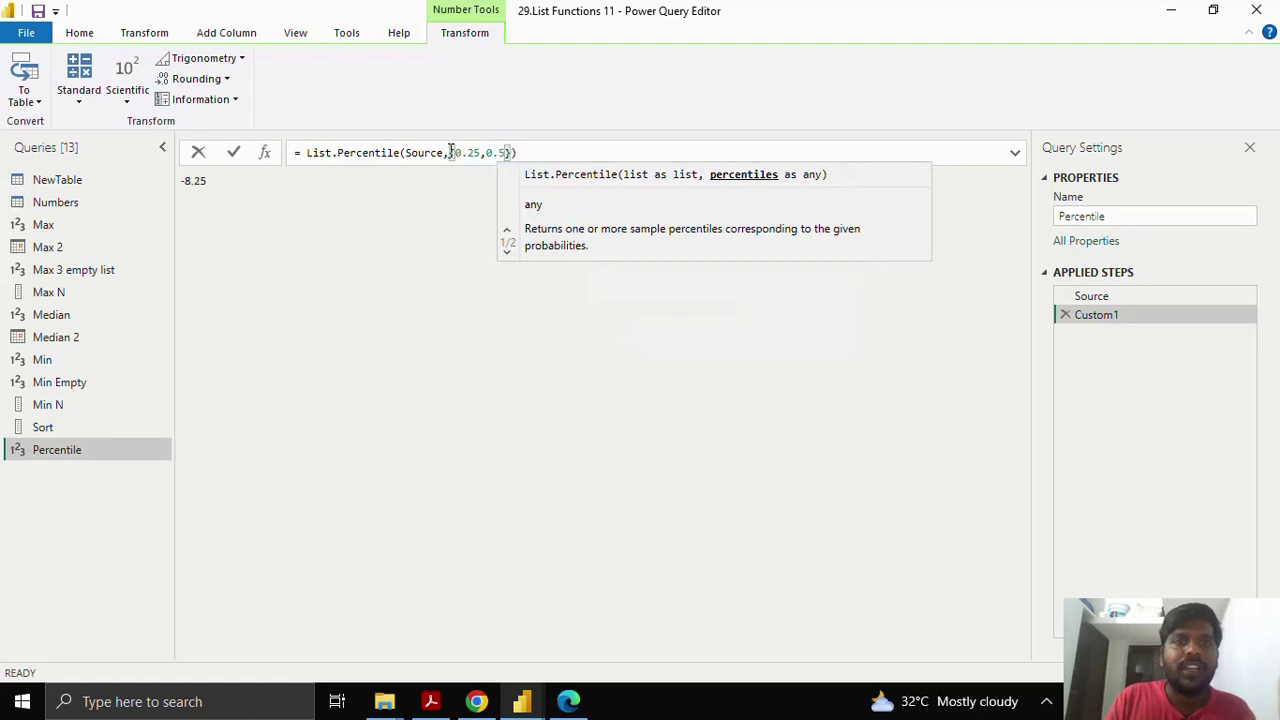
pyautogui.write(',0.')
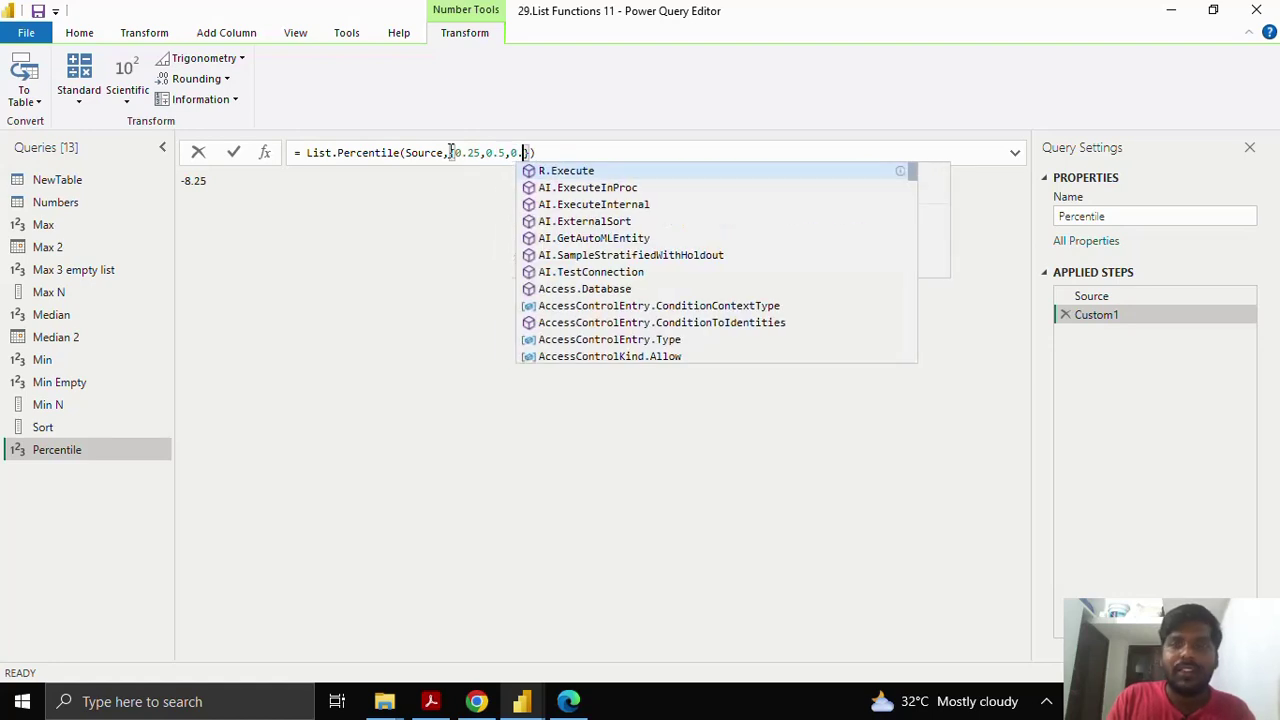
pyautogui.write('75')
pyautogui.press('BackSpace')
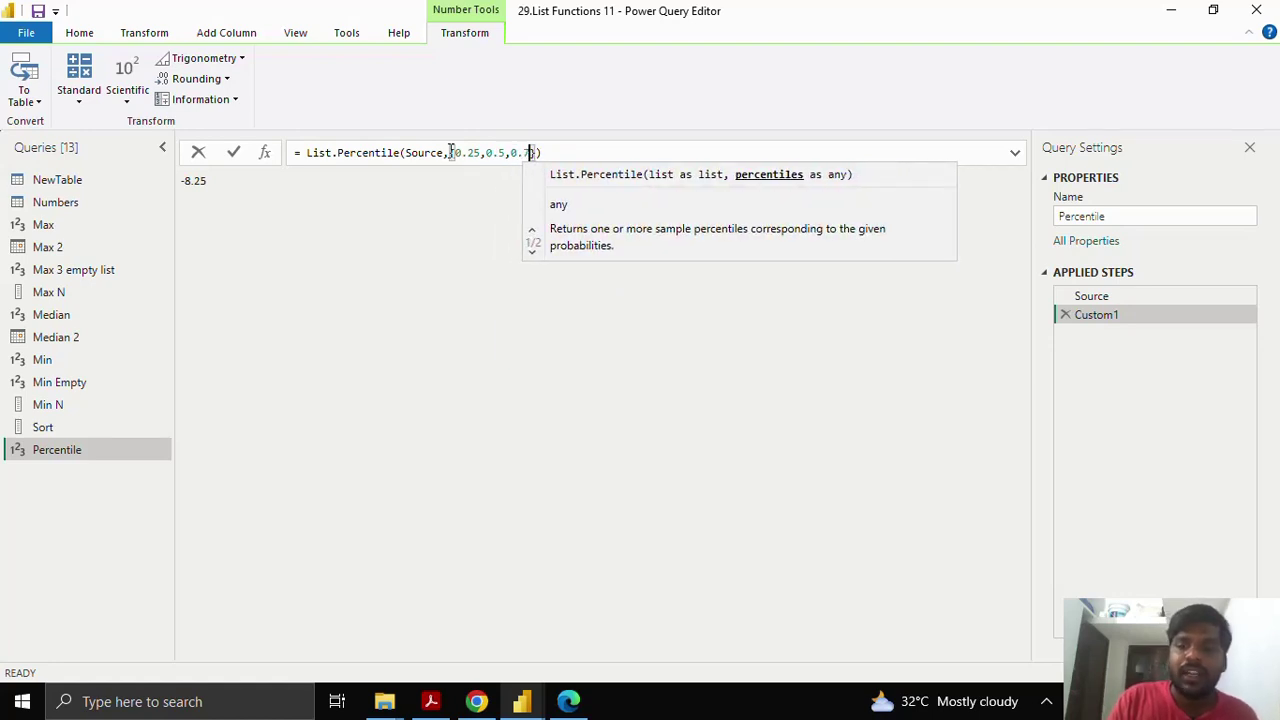
pyautogui.write('5')
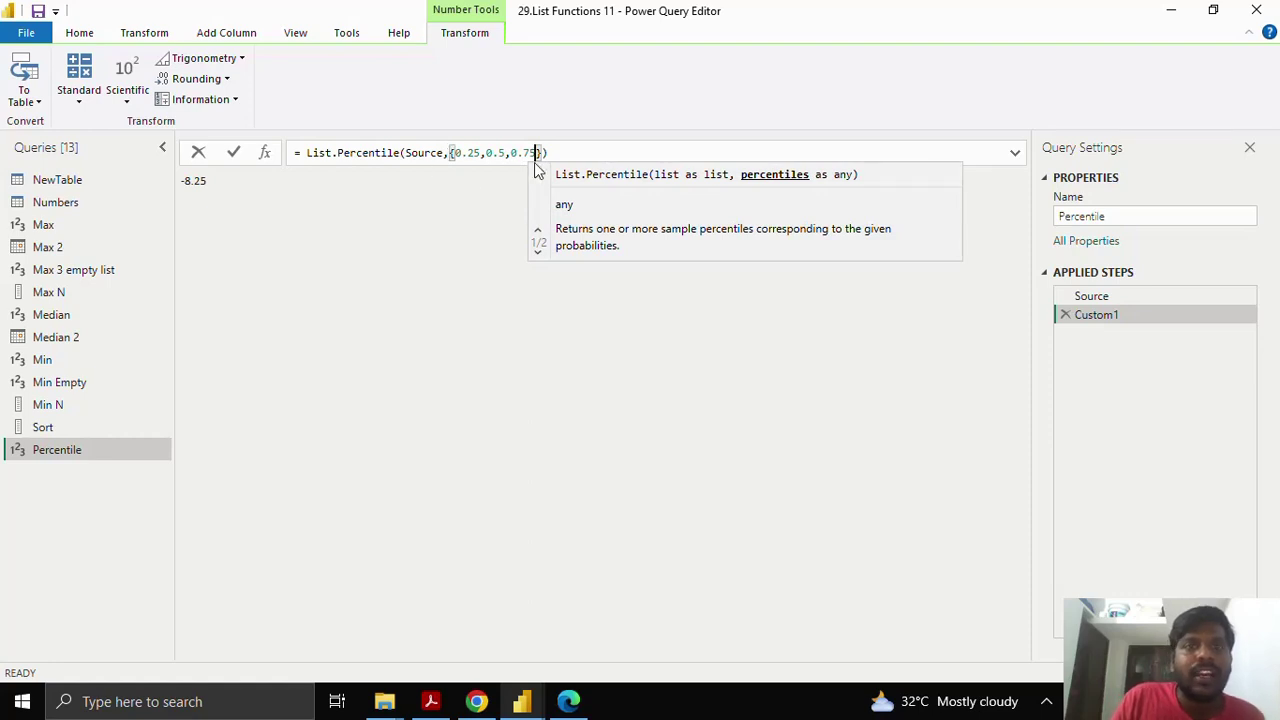
pyautogui.click(233, 152)
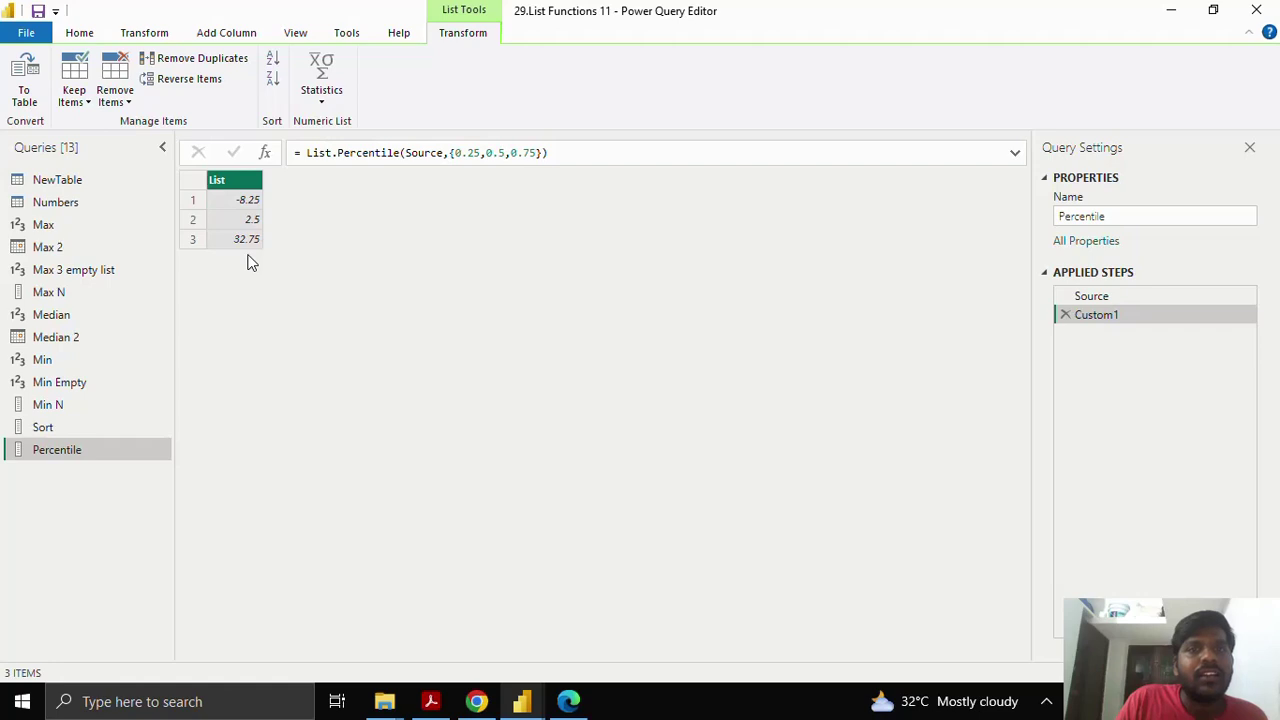
# - Add the options record [PercentileMode = PercentileMode.ExcelExc] as the third argument of the List.Percentile formula and commit it
pyautogui.click(547, 153)
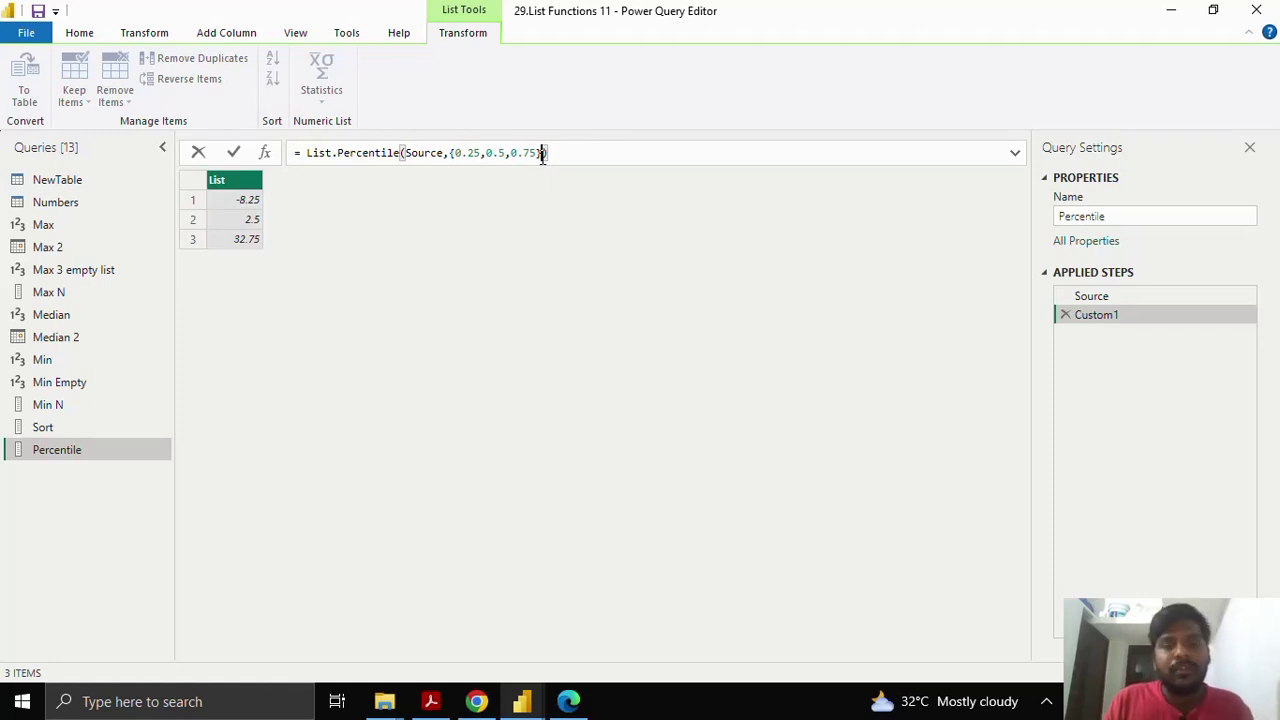
pyautogui.click(542, 153)
pyautogui.write(',')
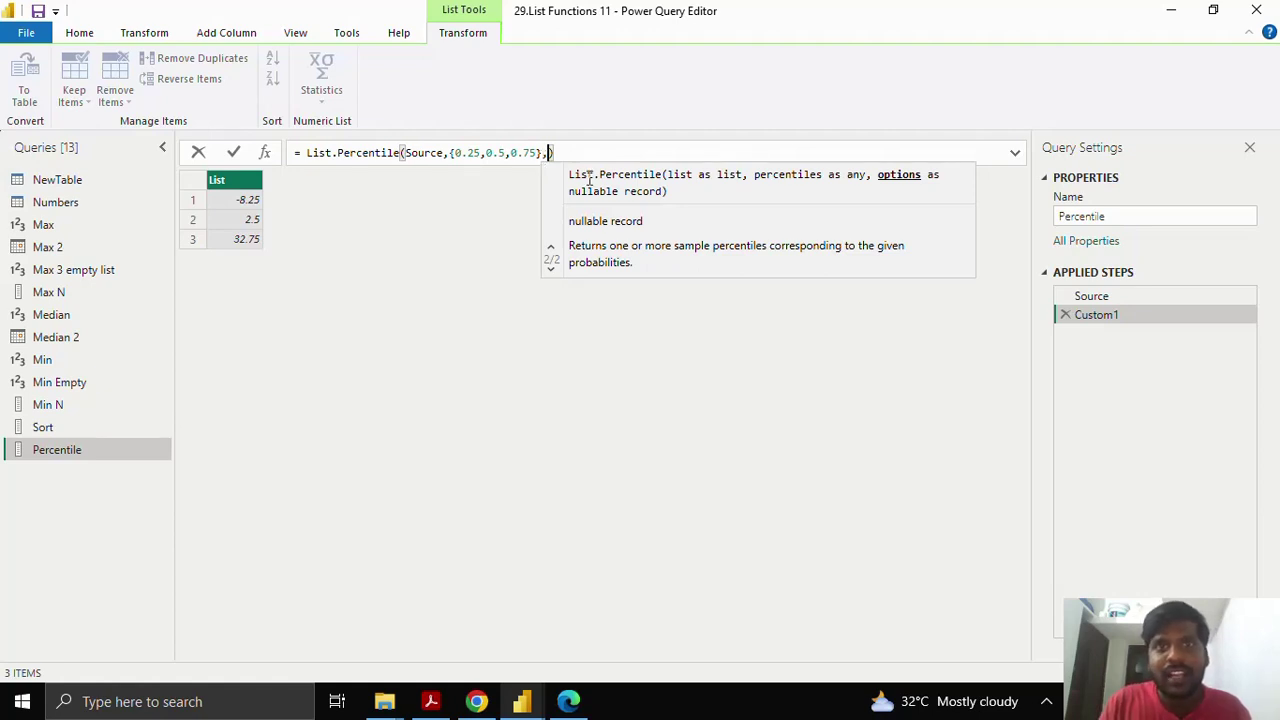
pyautogui.write('[')
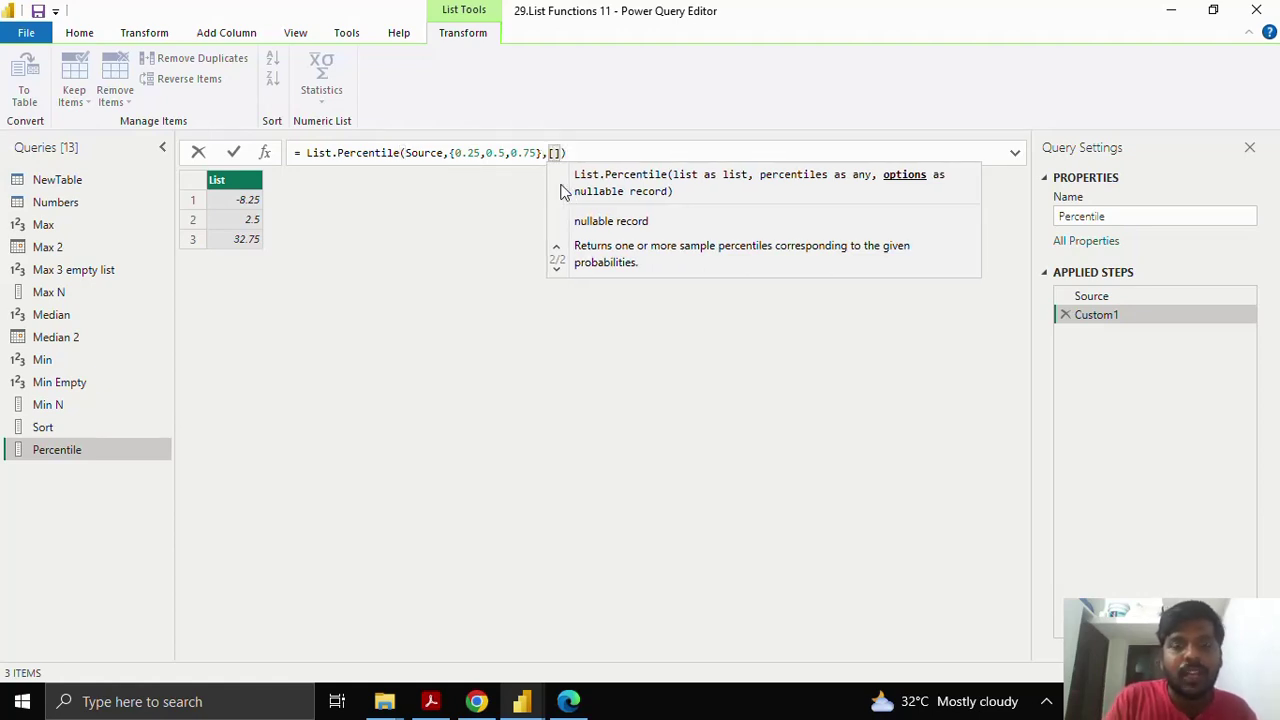
pyautogui.write('Perc')
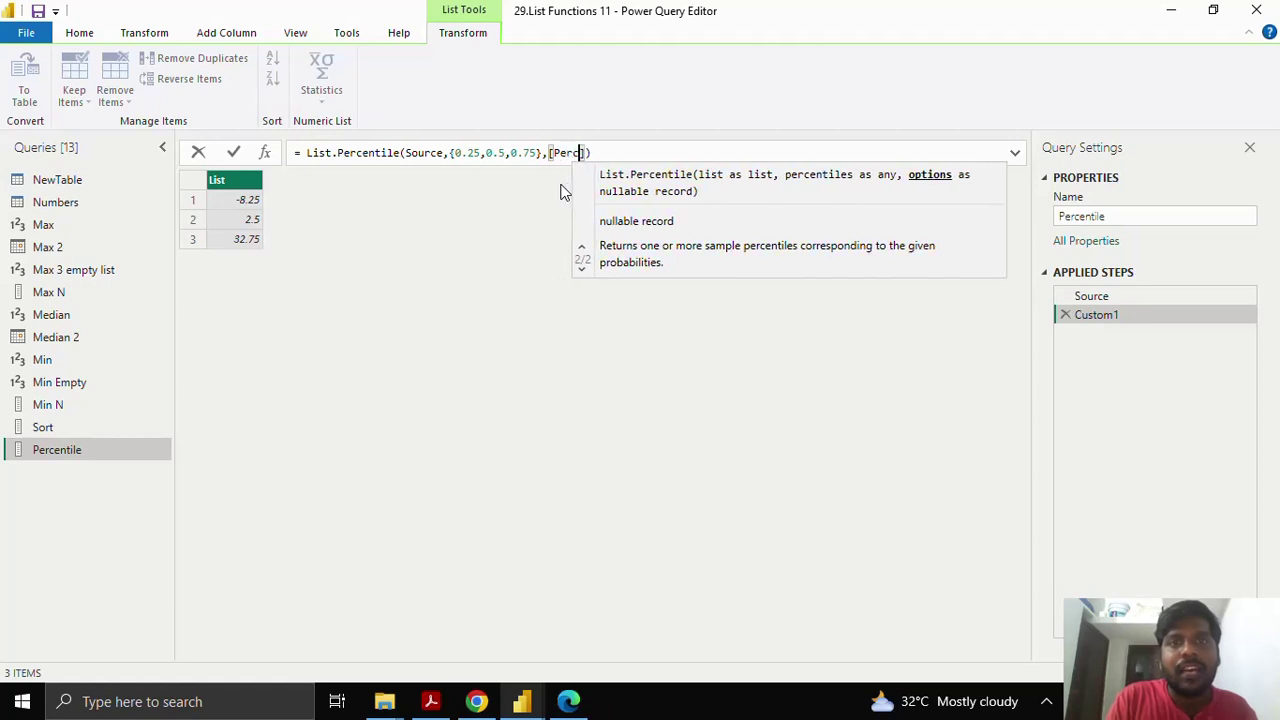
pyautogui.write('entileMod')
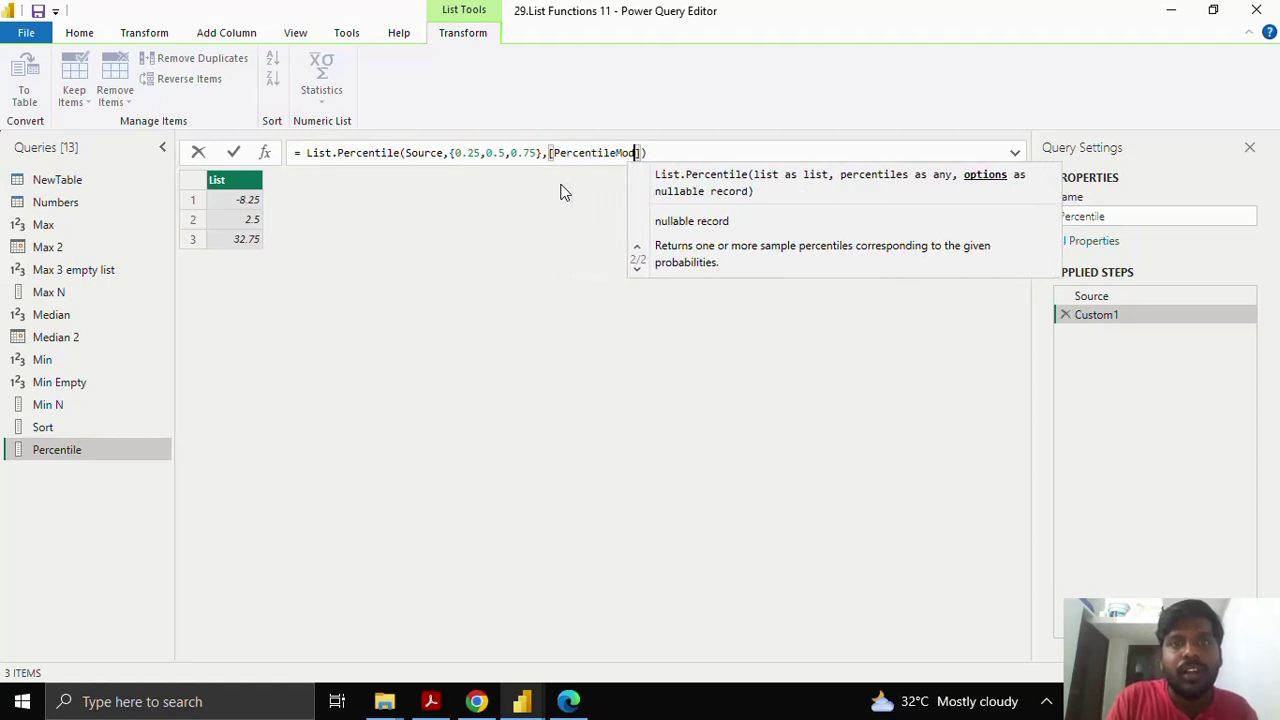
pyautogui.write('e = Pe')
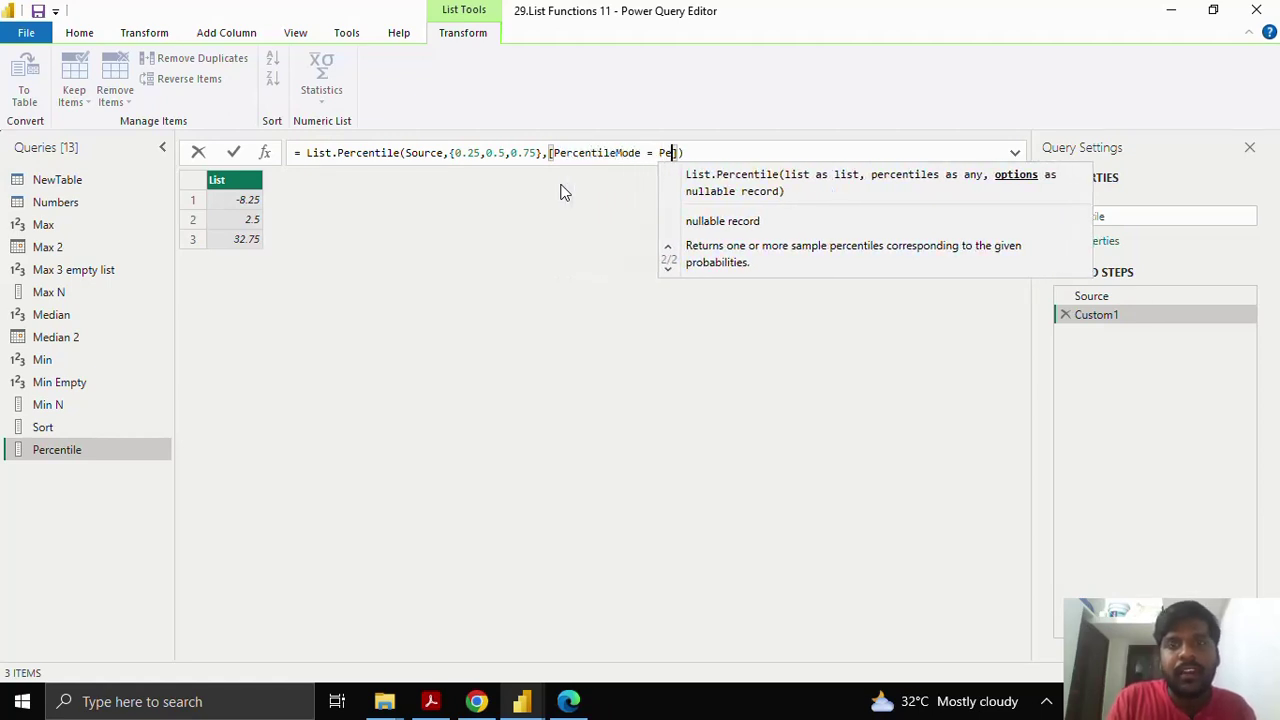
pyautogui.write('rcent')
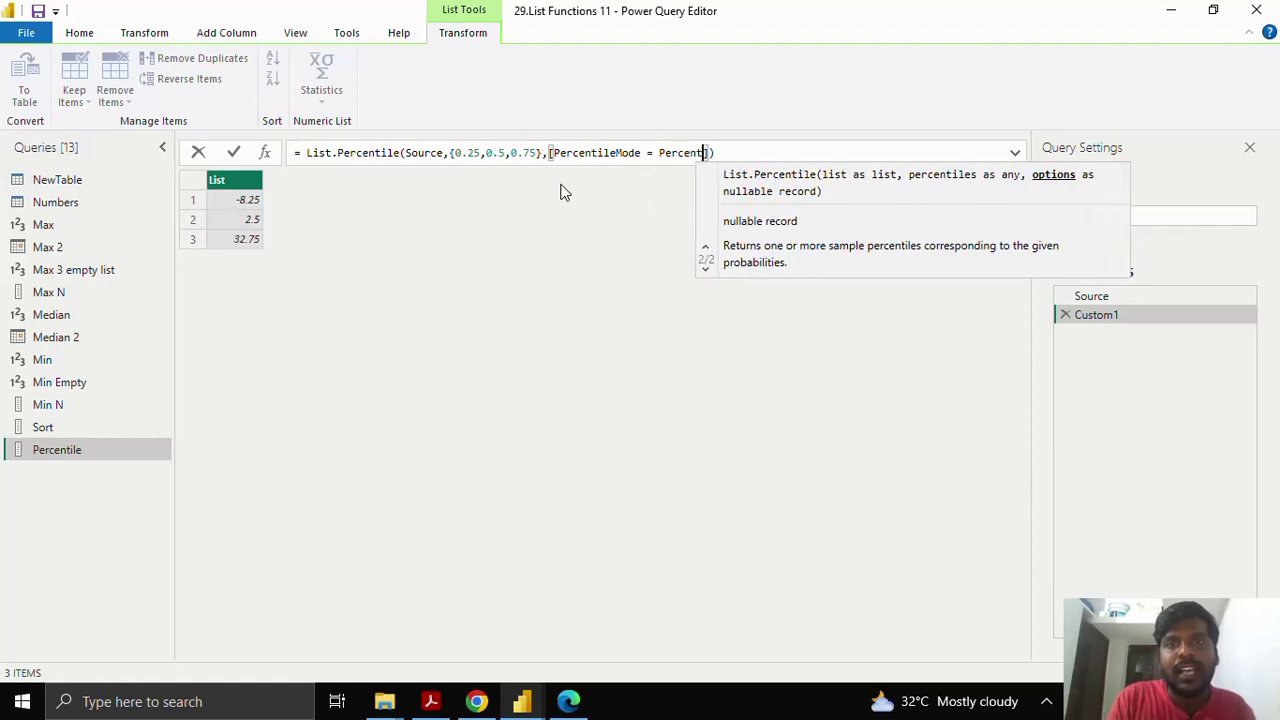
pyautogui.write('ileMode.')
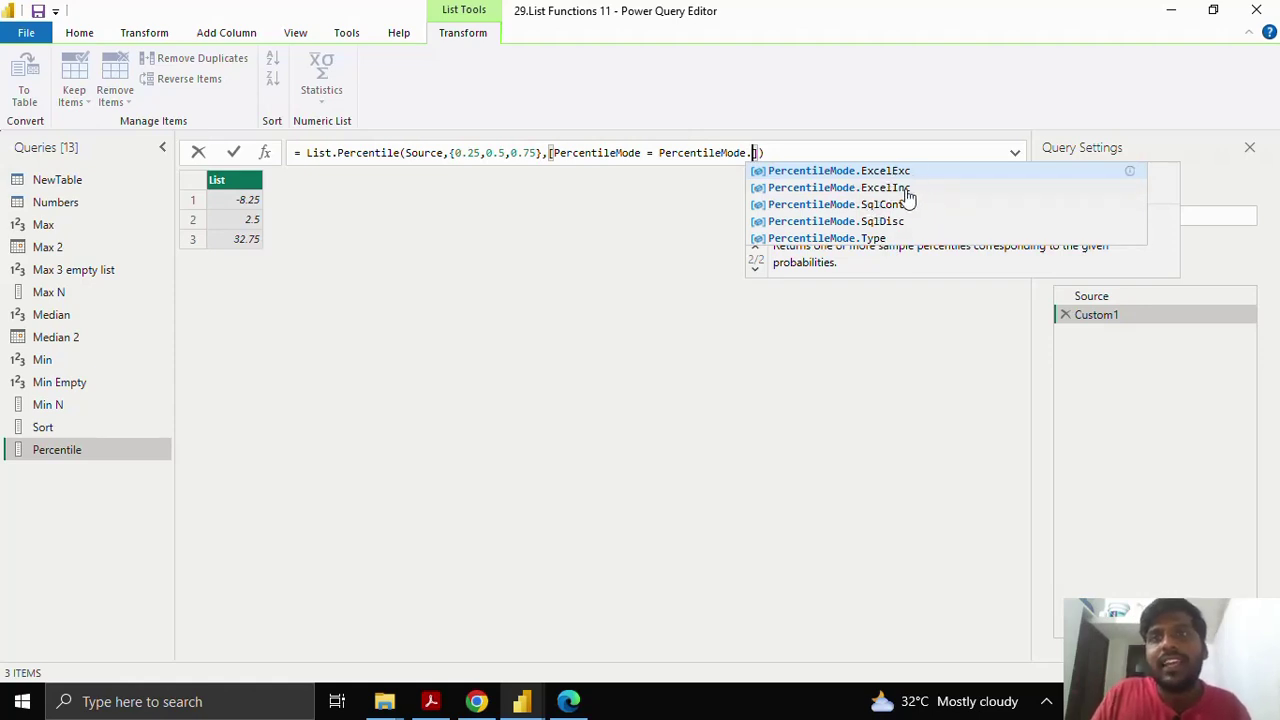
pyautogui.click(845, 175)
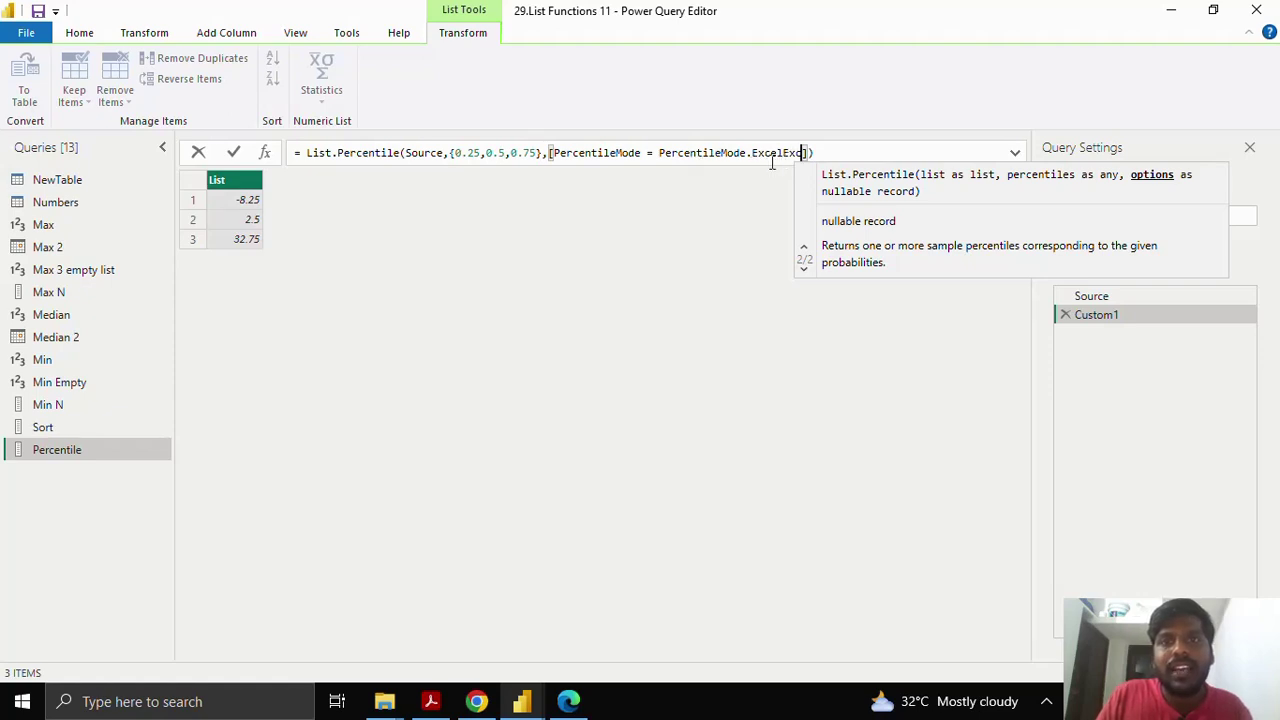
pyautogui.click(235, 155)
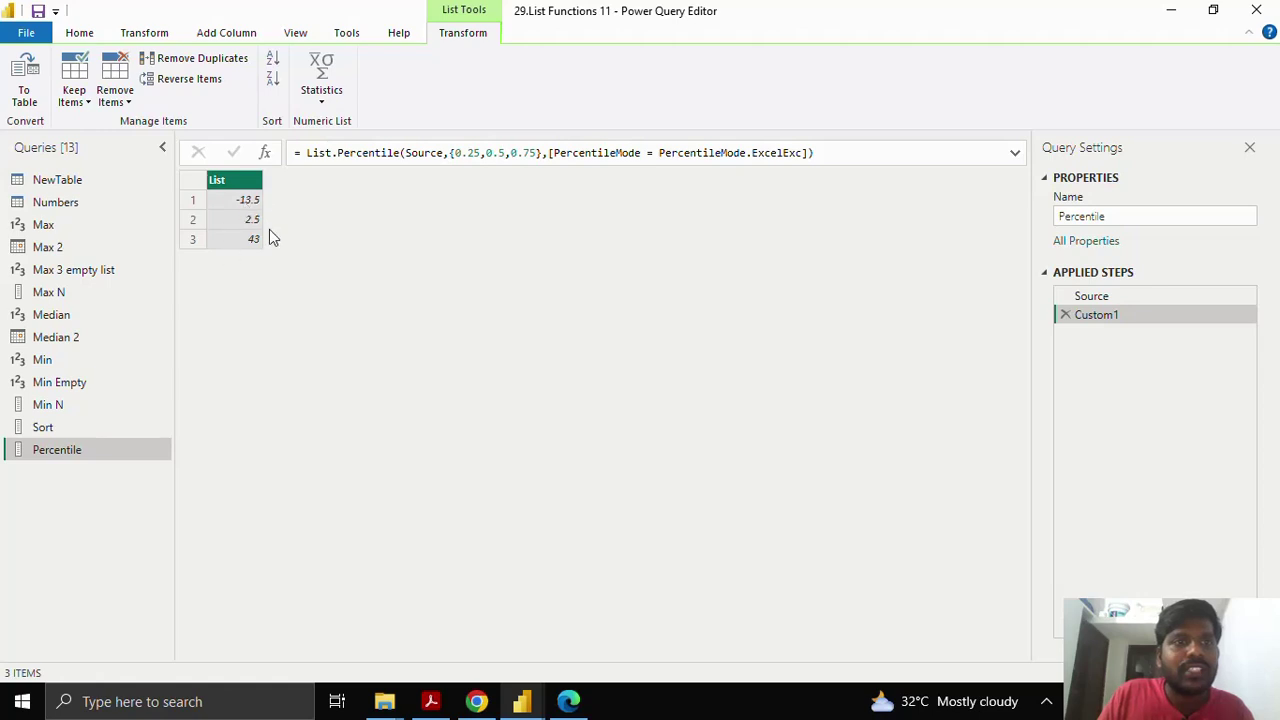
# - Change the percentile mode in the List.Percentile options record to PercentileMode.ExcelINC and commit the formula
pyautogui.click(803, 152)
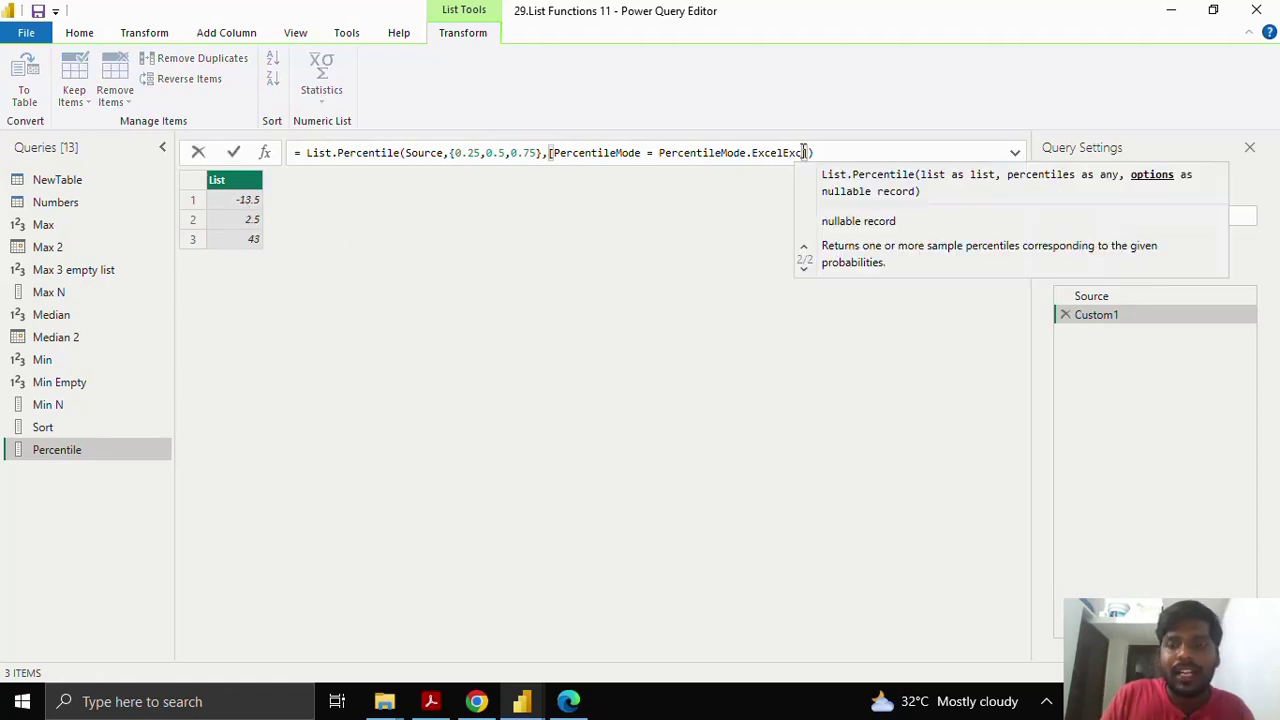
pyautogui.press('BackSpace')
pyautogui.press('BackSpace')
pyautogui.press('BackSpace')
pyautogui.write('INC')
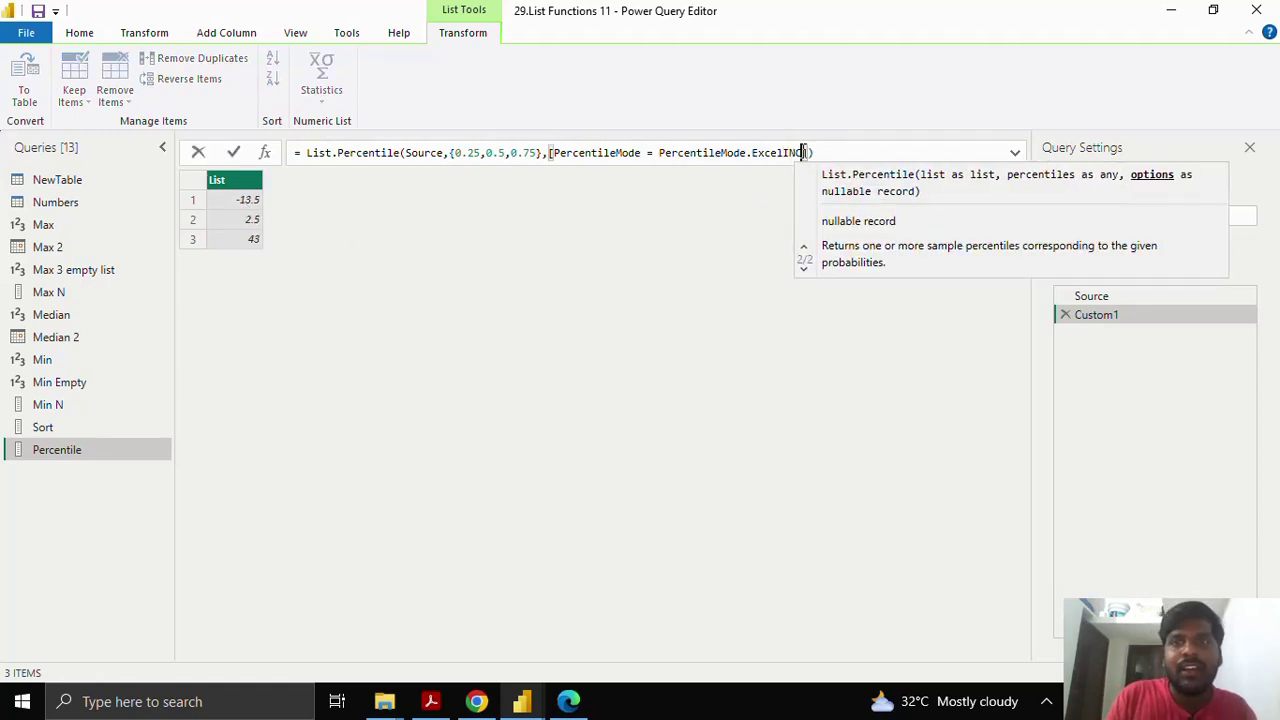
pyautogui.click(234, 152)
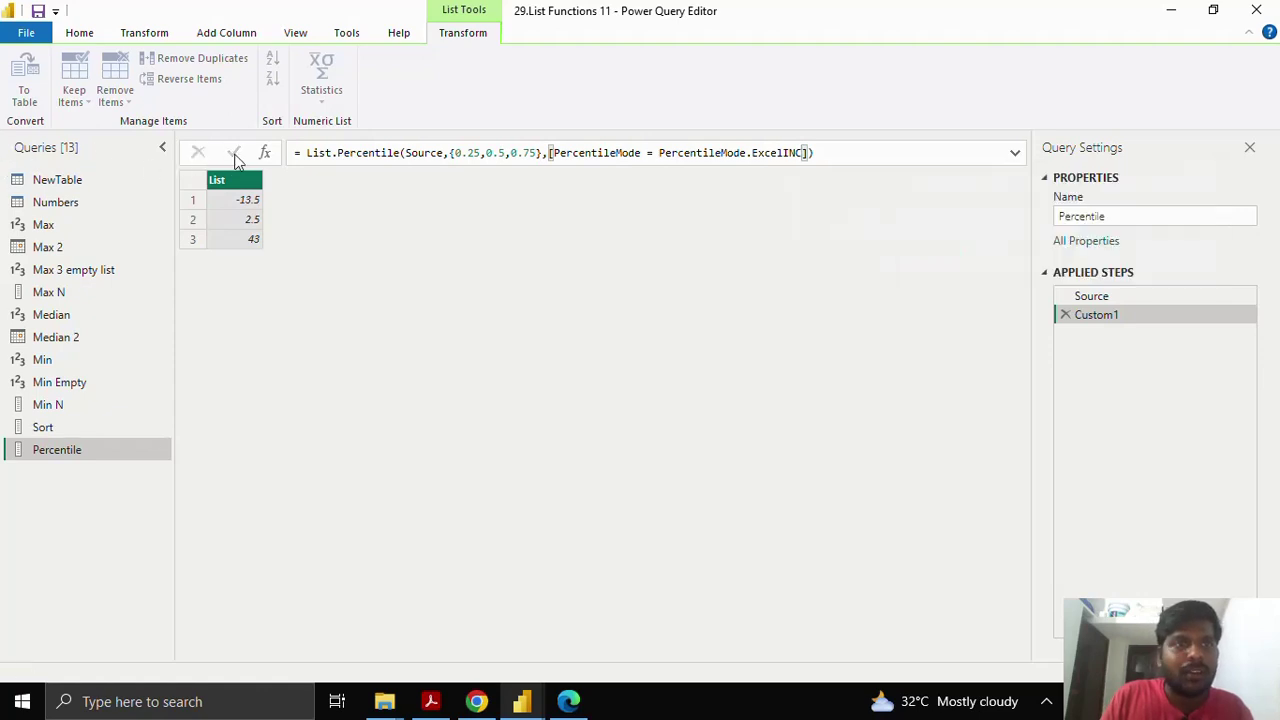
# - Correct the percentile mode in the List.Percentile options record to PercentileMode.ExcelInc and commit the formula
pyautogui.click(805, 152)
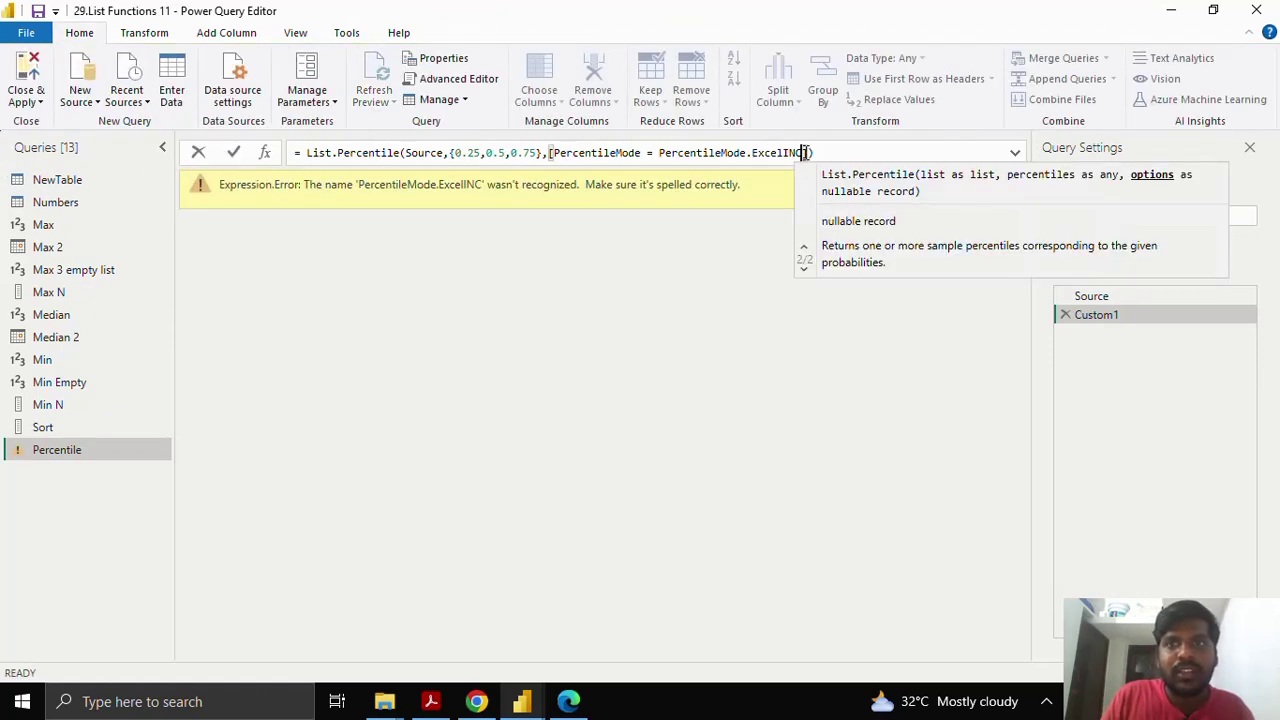
pyautogui.press('BackSpace')
pyautogui.press('BackSpace')
pyautogui.write('nc')
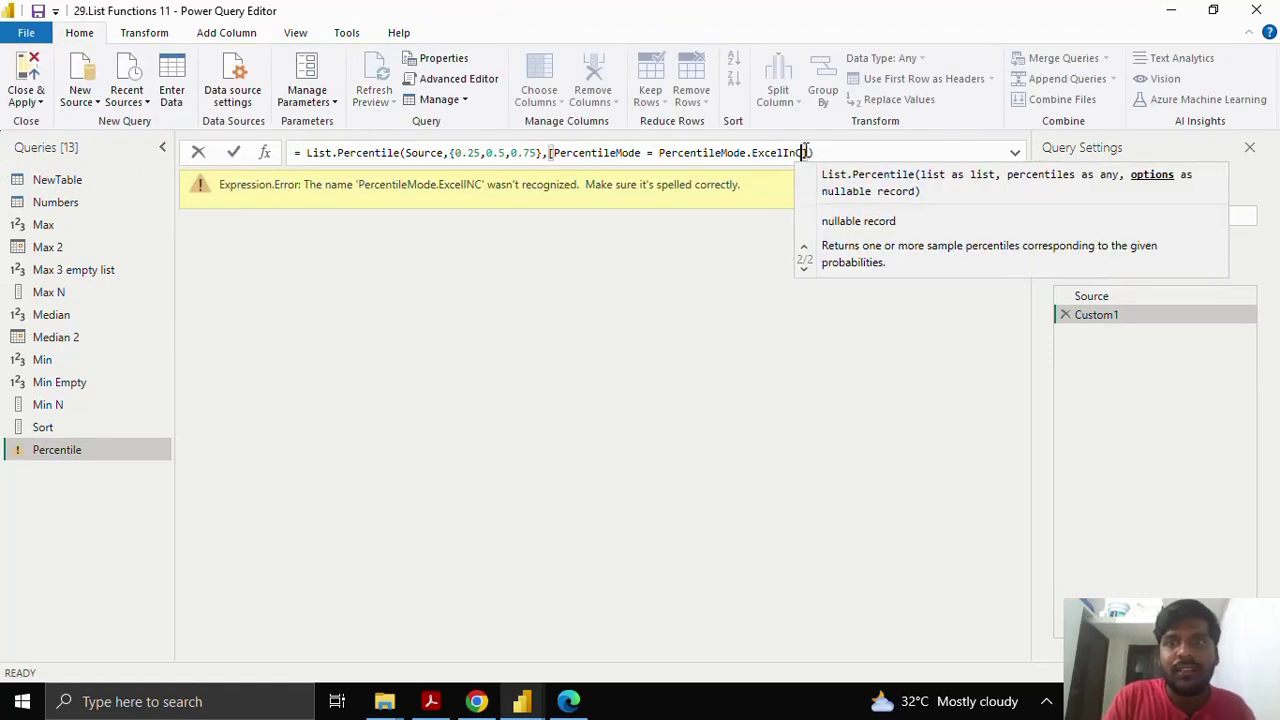
pyautogui.click(232, 154)
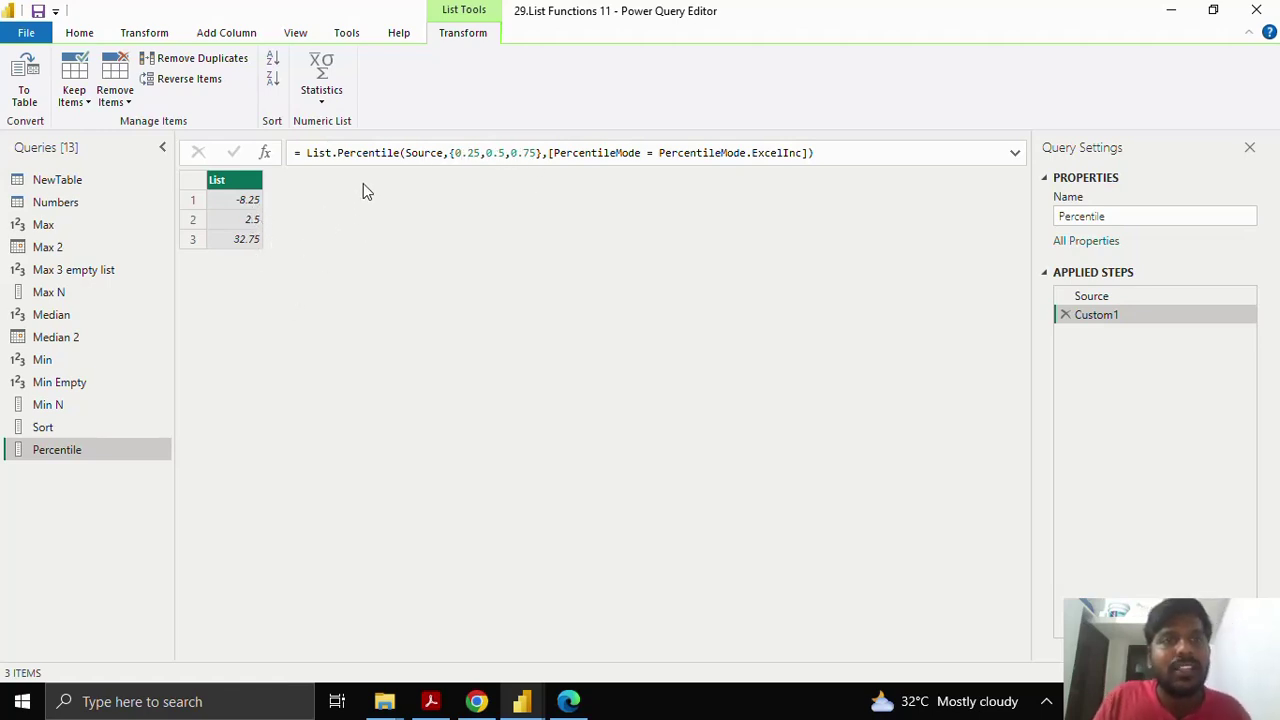
# - Examine the List.Percentile arguments one by one: the source list, the percentiles list and the PercentileMode options record
pyautogui.doubleClick(412, 155)
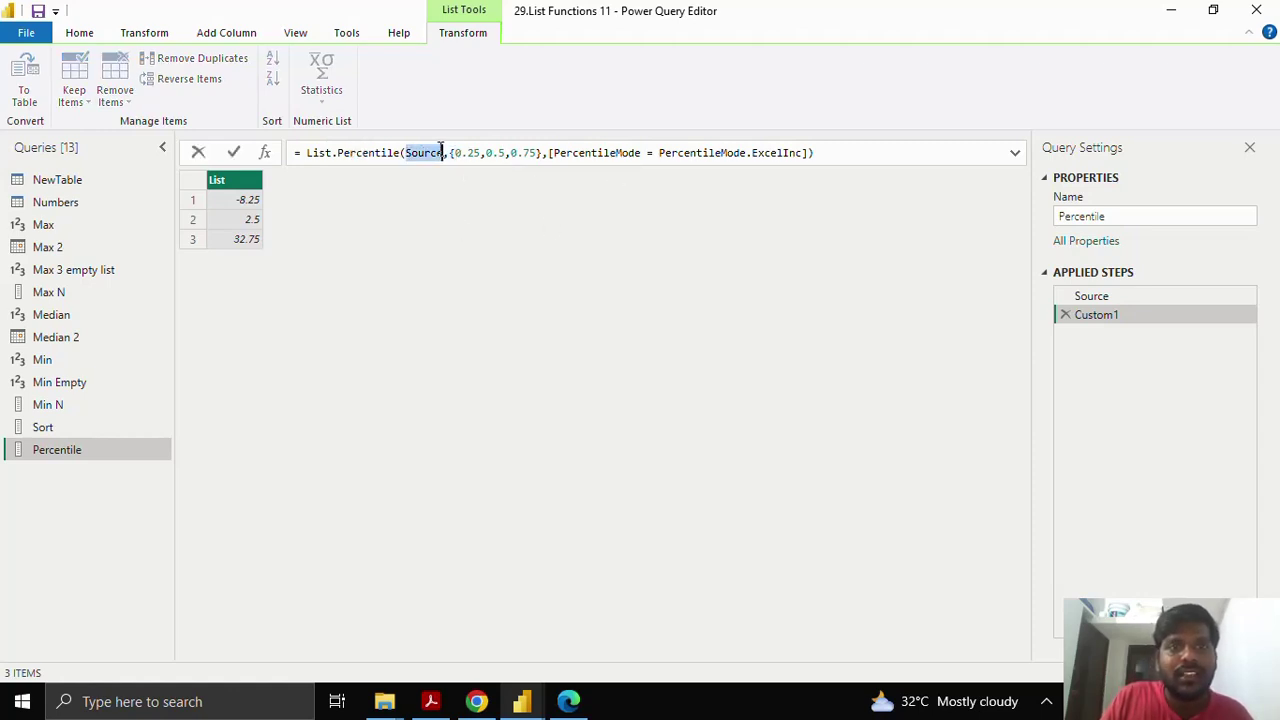
pyautogui.click(448, 152)
pyautogui.moveTo(448, 152); pyautogui.dragTo(542, 153)
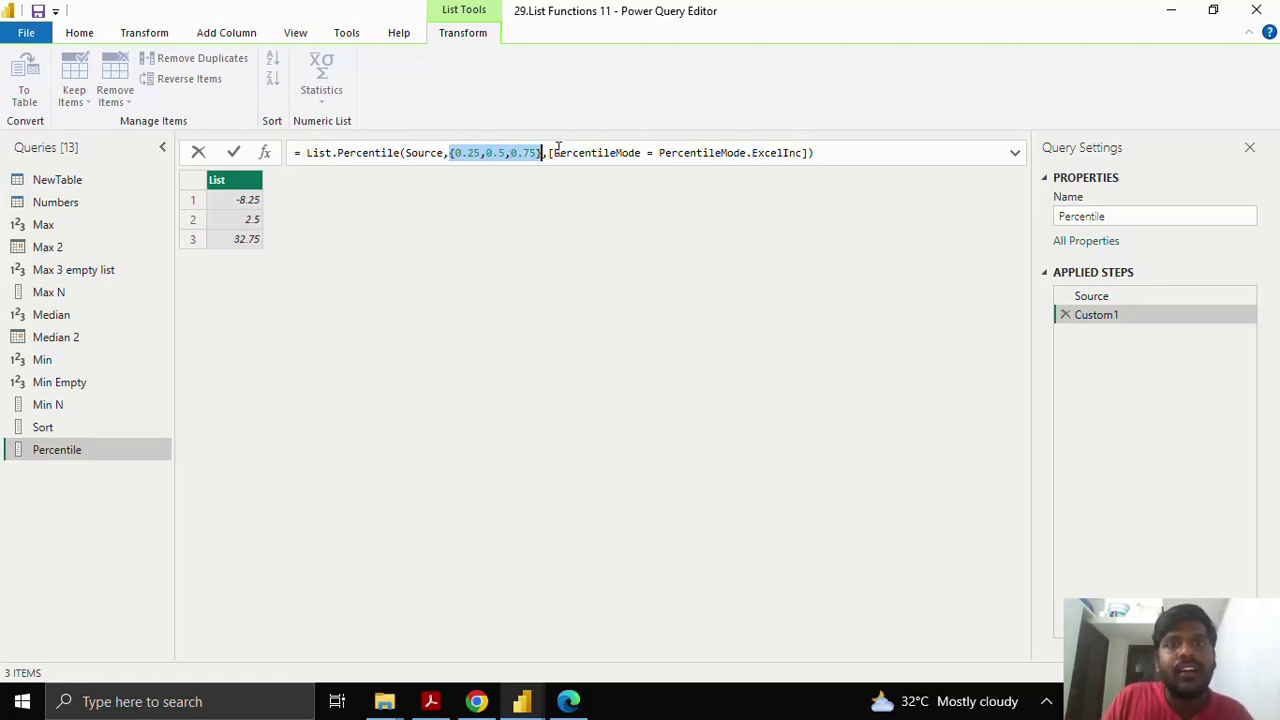
pyautogui.moveTo(549, 152); pyautogui.dragTo(810, 152)
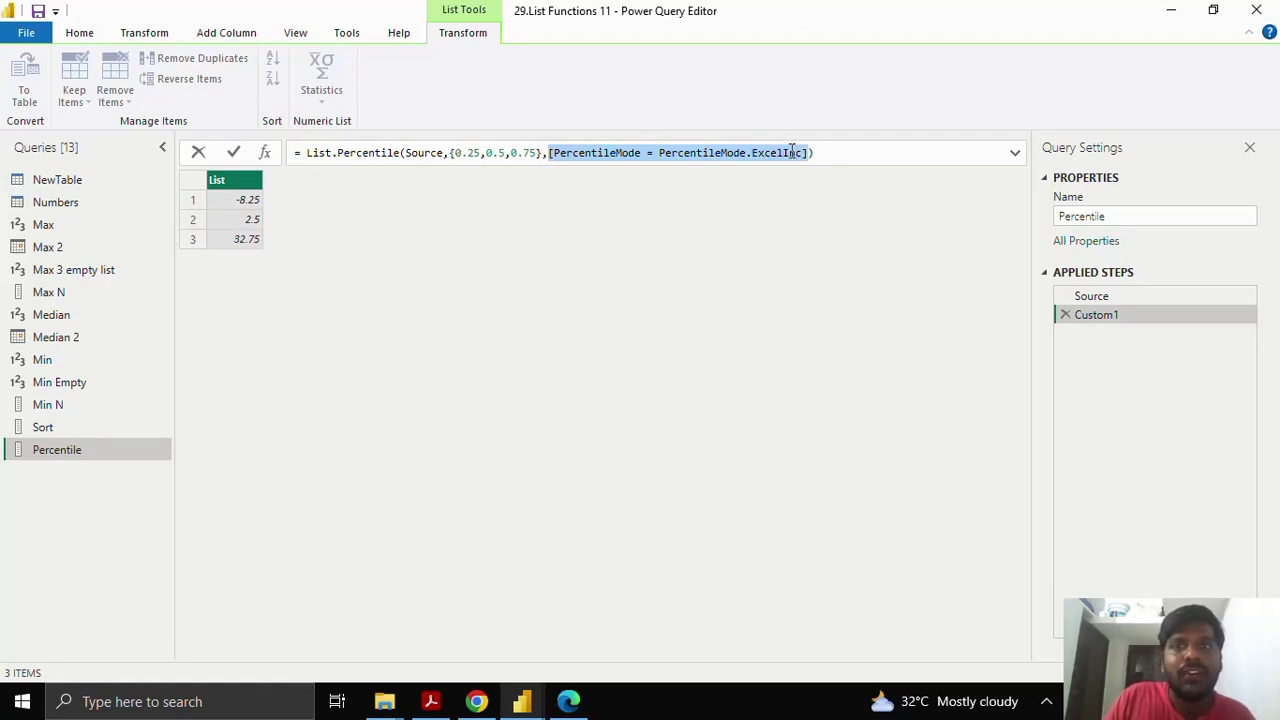
pyautogui.moveTo(806, 152)
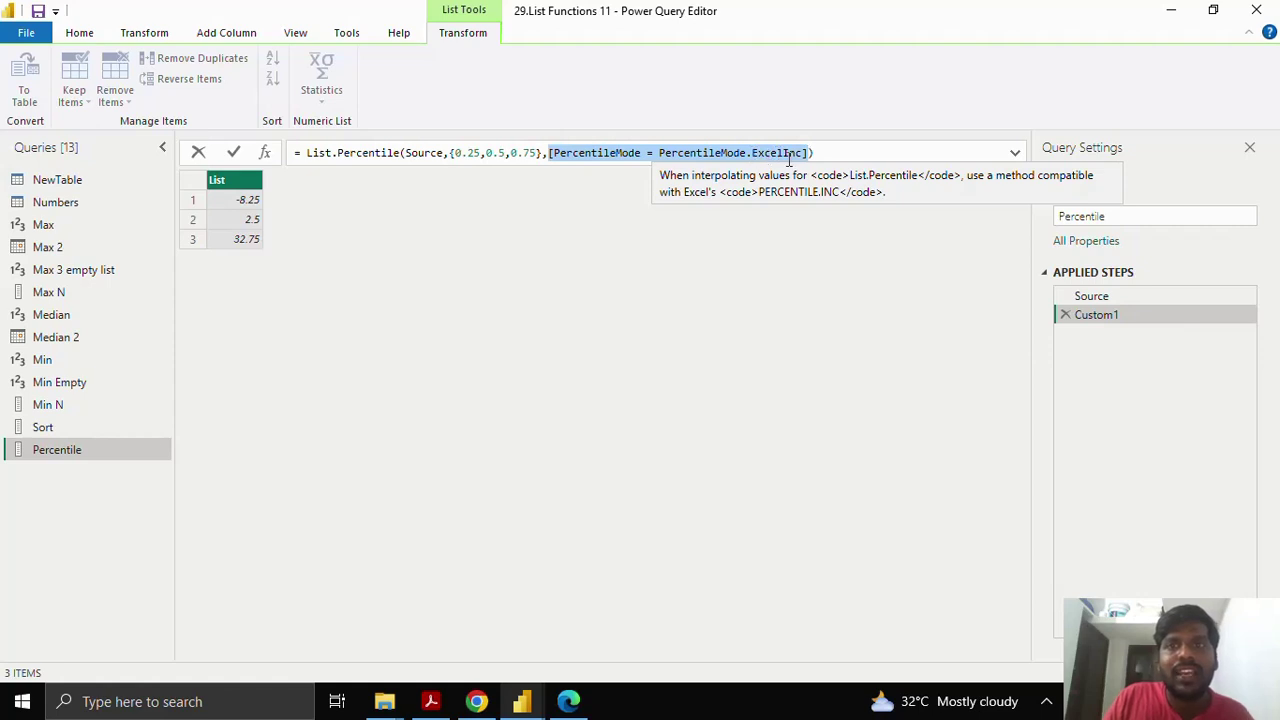